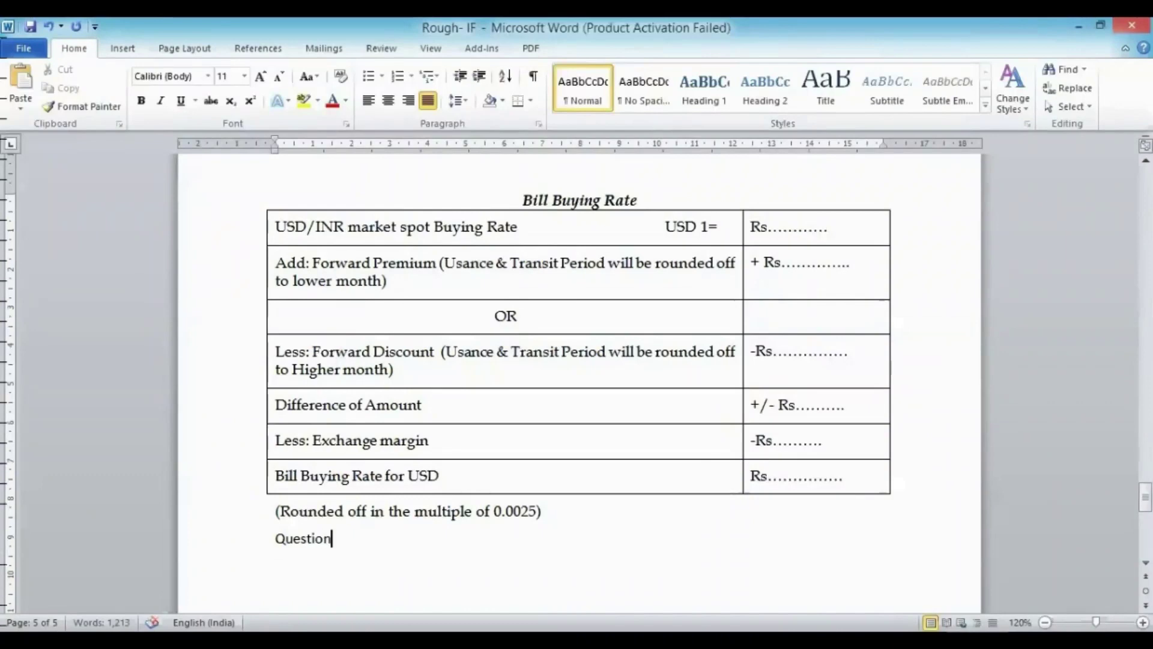
Step: Complete the "Question:" label and insert the problem about a customer's sight document for USD 2,00,000 under an irrevocable letter of credit below it
text(:)
key(Return)
text(On 25th August, a customer presents to the bank at sight document for USD 2,00,000 under an irrevocable letter of credit. The letter of credit provides for reimbursement by the negotiating bank's own demand draft on the opening bank at New York. Assuming US Dollar/ Rupee are quoted in the local interbank market as under Spot USD 1	= Rs. 65.6525/6650 Spot/ September	6000/5700 Spot/ October	1.000/0.9700 Spot/ November	1.400/3900 Transit period for bill is 25 days. What rate wills the bank quote to its customer to provide it requires an exchange margin of 0.15%? Also calculate and show the amount in rupee payable to the customer.)
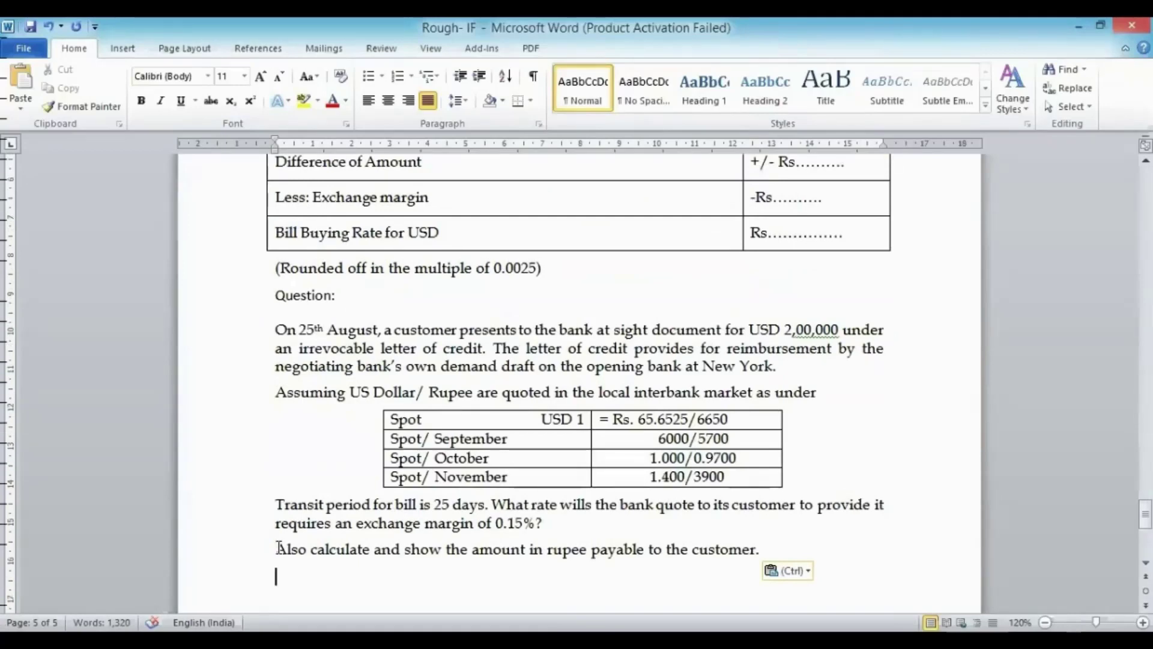
Step: Make the "Question:" heading above the problem text bold
key(Up)
key(Up)
key(Up)
key(Up)
key(Up)
key(Up)
key(Up)
key(Up)
key(Up)
key(Up)
key(Up)
key(Up)
key(Up)
key(Down)
key(shift+Down)
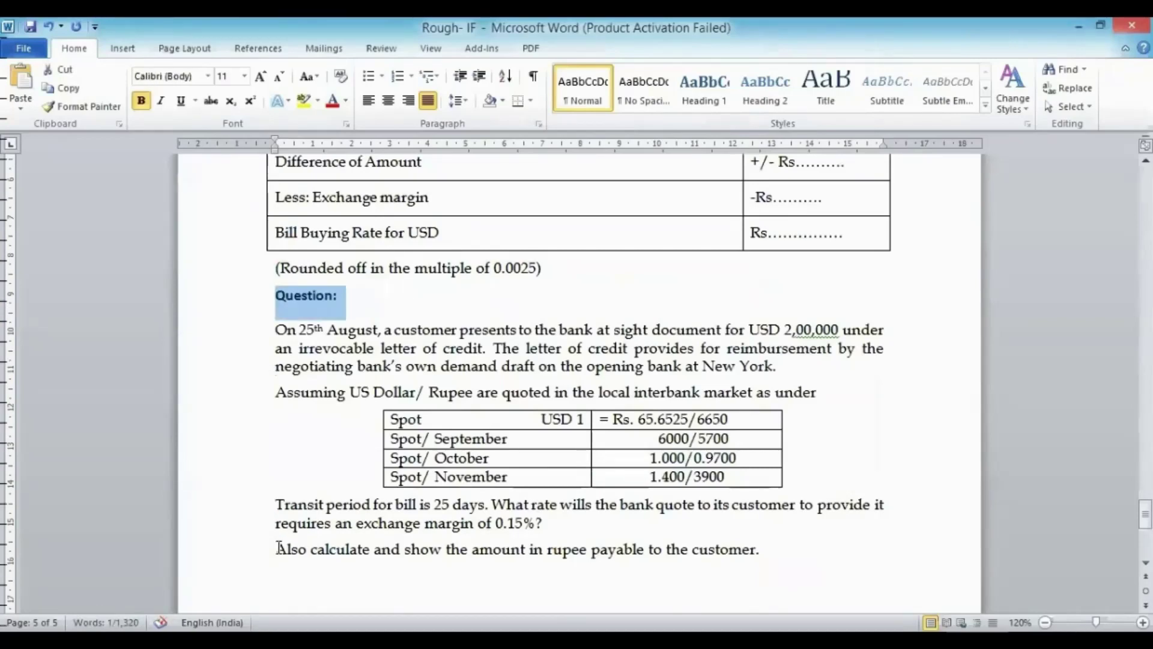
key(Down)
key(Down)
key(Down)
key(Down)
key(Down)
key(Down)
key(Down)
key(Down)
key(Down)
key(Down)
key(Down)
key(Down)
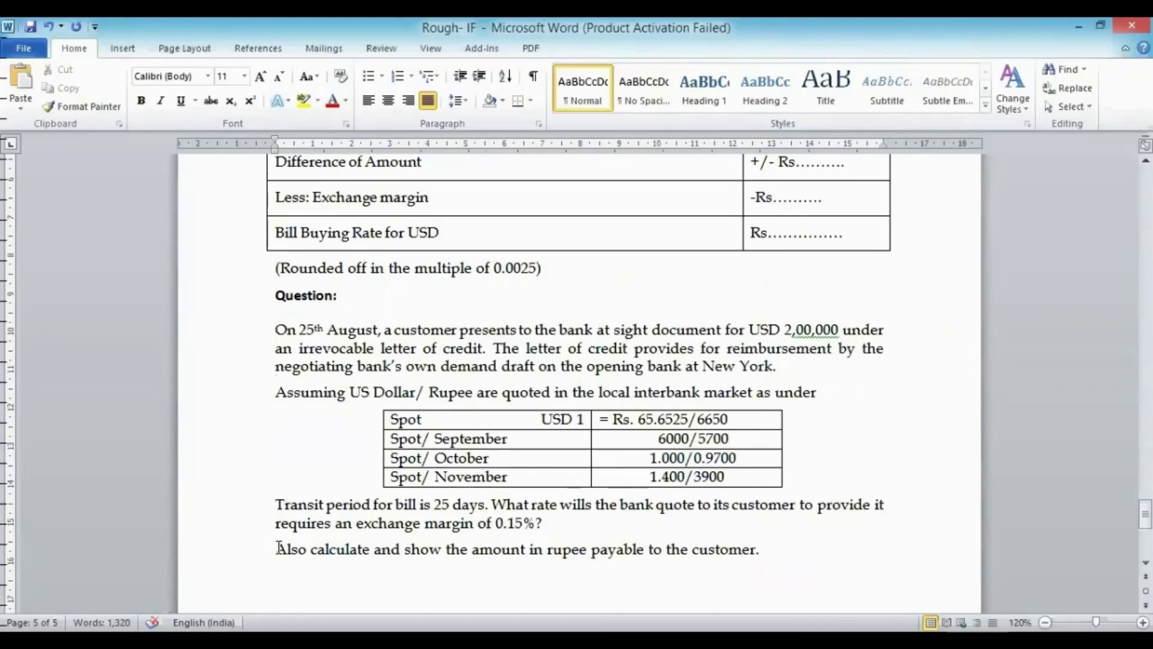
Step: Highlight "sight" and the phrase from "a customer presents" to "USD 2,00,000" in the question's first sentence for review
click(613, 330)
double_click(613, 331)
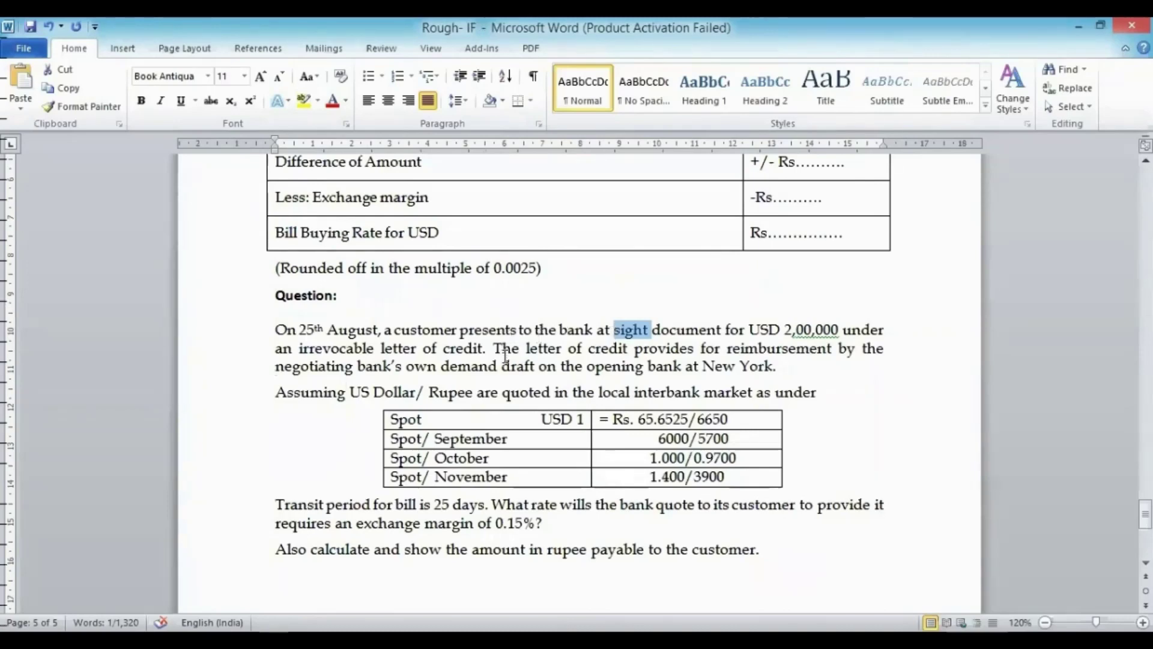
click(386, 330)
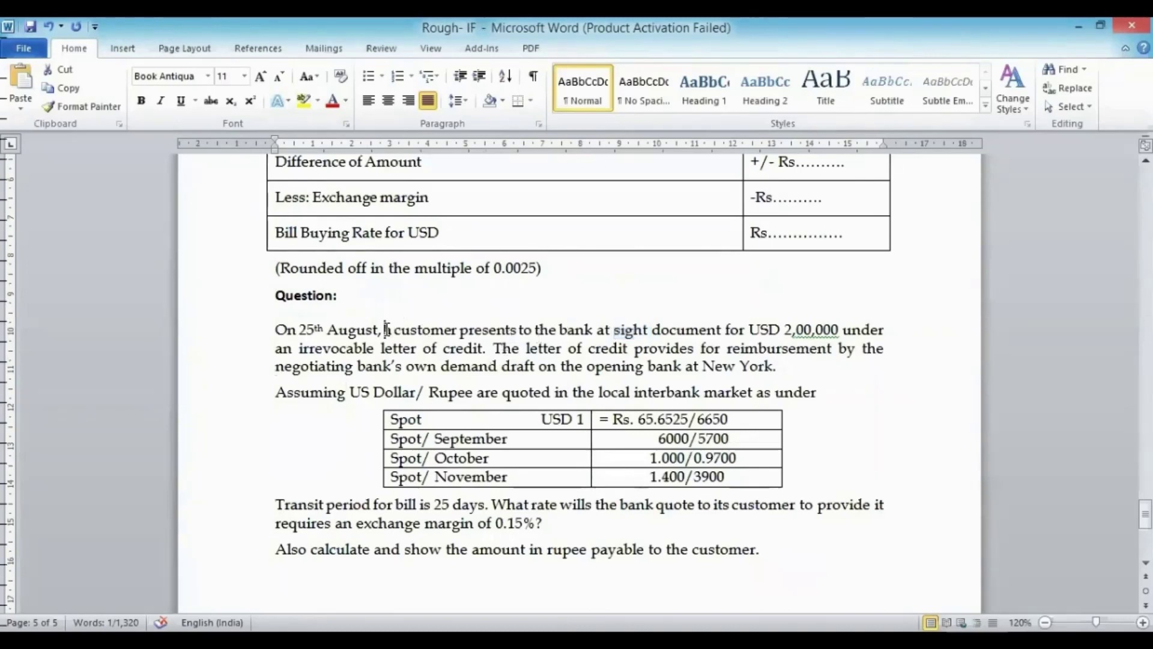
key(ctrl+shift+Right)
key(ctrl+shift+Right)
key(ctrl+shift+Right)
key(ctrl+shift+Right)
key(ctrl+shift+Right)
key(ctrl+shift+Right)
key(ctrl+shift+Right)
key(ctrl+shift+Right)
key(ctrl+shift+Right)
key(ctrl+shift+Right)
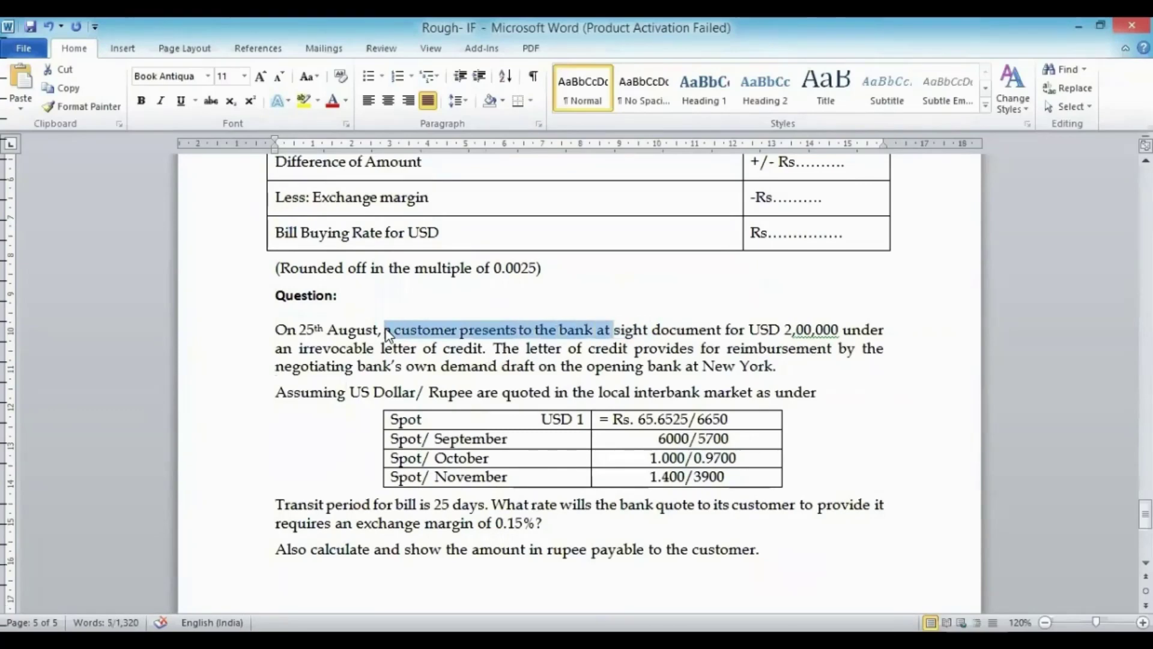
key(ctrl+shift+Right)
key(ctrl+shift+Right)
key(ctrl+shift+Right)
key(ctrl+shift+Right)
key(ctrl+shift+Right)
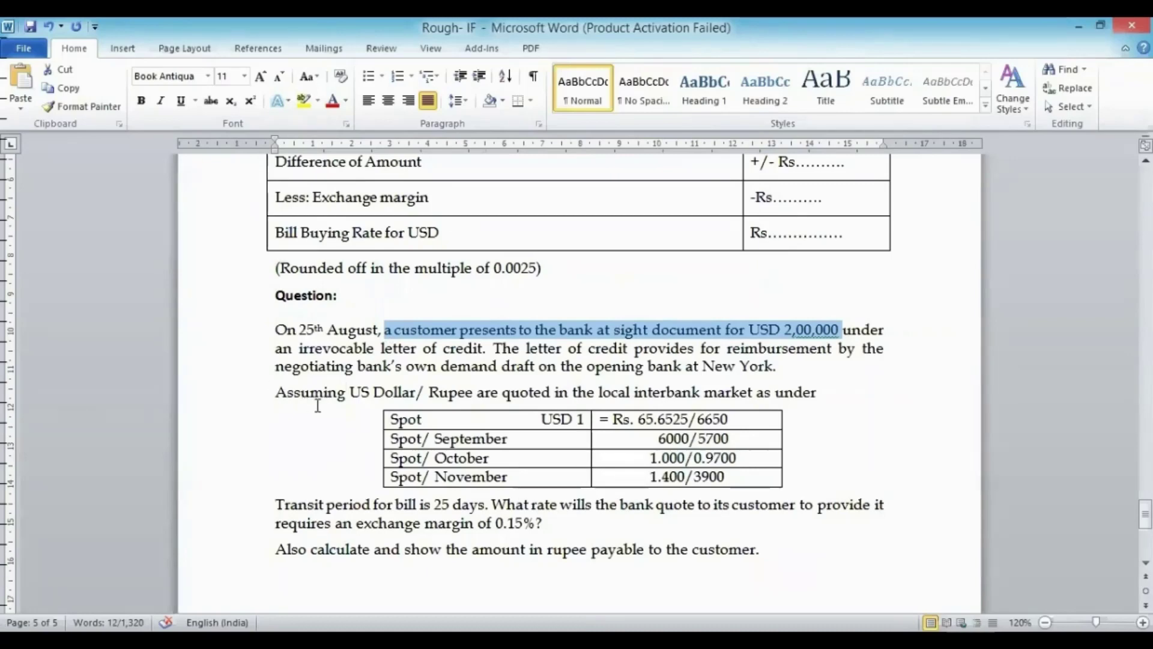
Step: Review the interbank quotation statement and the spot and forward rates table against the question's date
click(276, 393)
triple_click(276, 394)
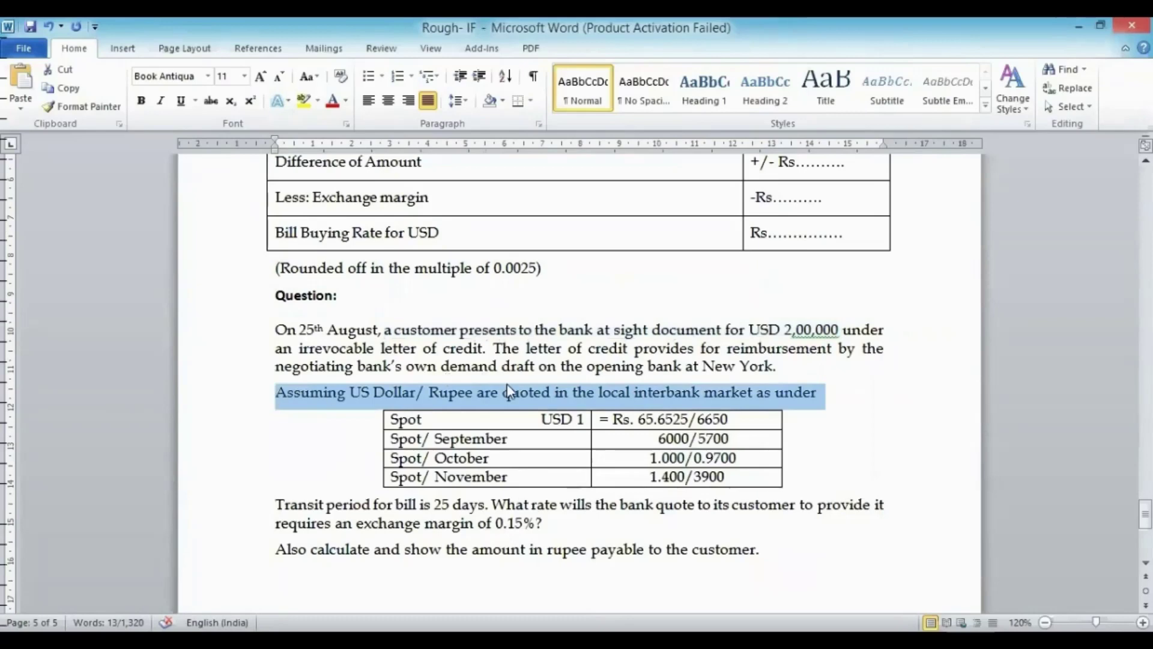
click(527, 409)
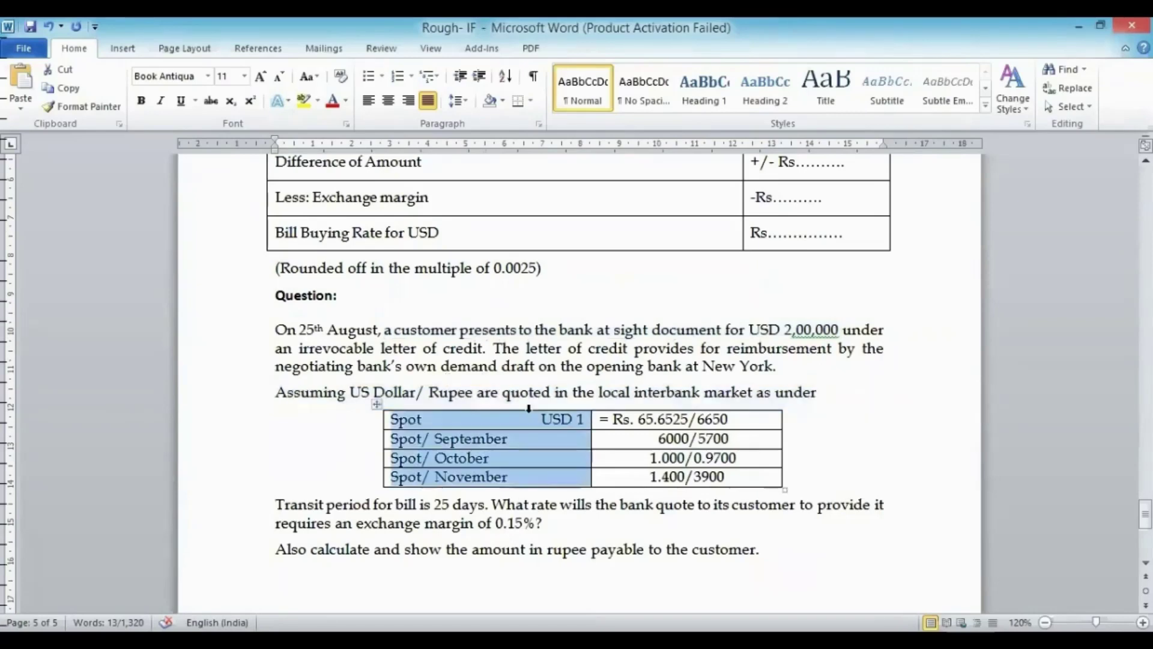
click(301, 329)
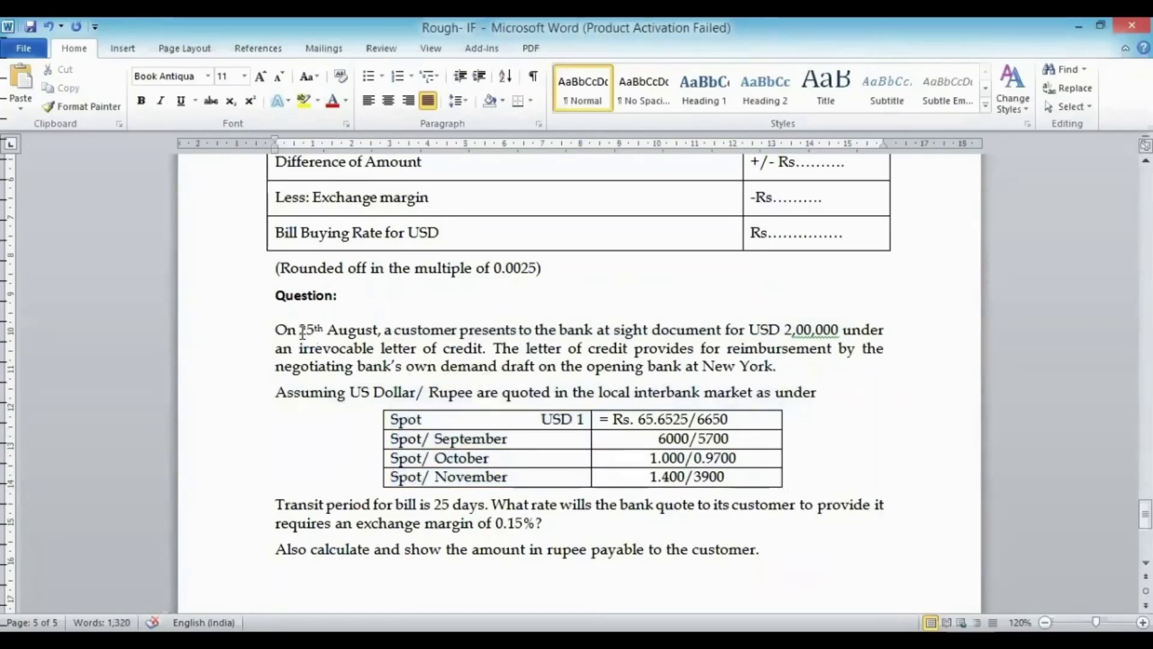
click(638, 424)
triple_click(638, 424)
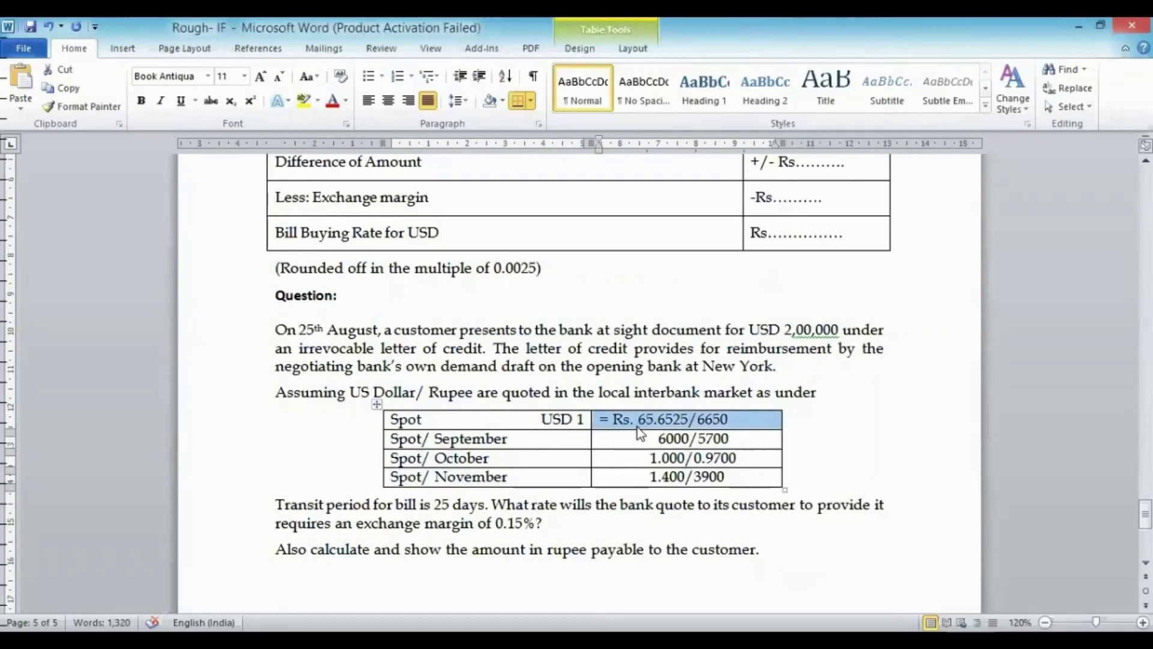
click(535, 439)
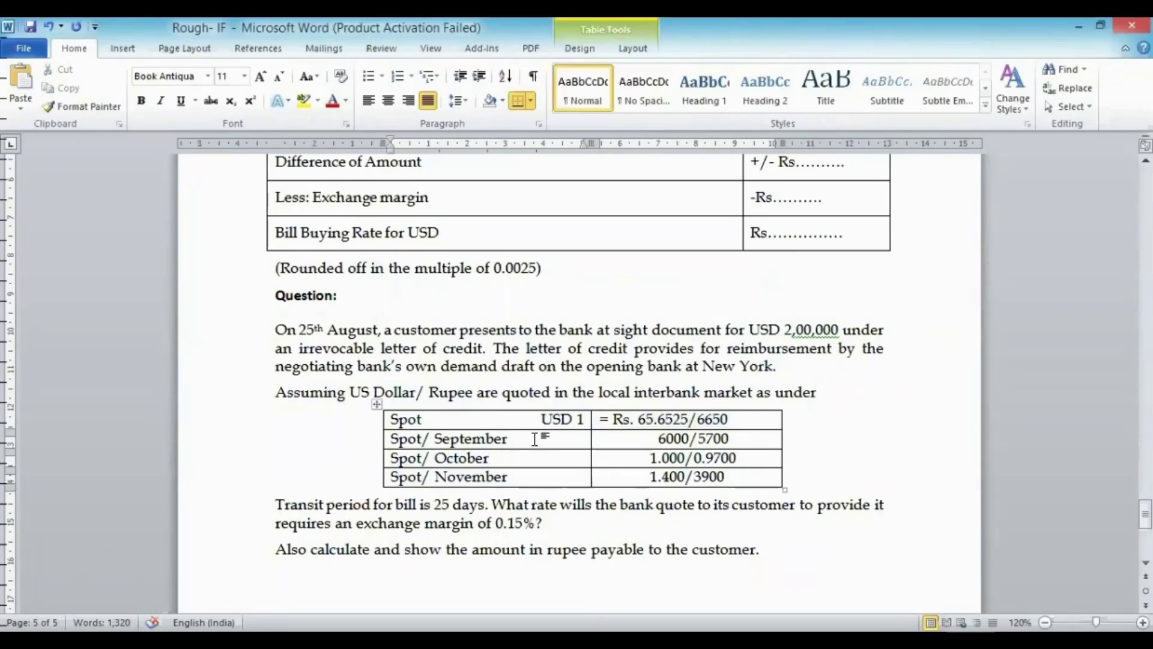
key(Down)
key(Down)
Step: Highlight the bill's transit period sentence and the words "sight document" to check which periods apply
click(273, 502)
key(ctrl+shift+Right)
key(ctrl+shift+Right)
key(ctrl+shift+Right)
key(ctrl+shift+Right)
key(ctrl+shift+Right)
key(ctrl+shift+Right)
key(ctrl+shift+Right)
key(ctrl+shift+Right)
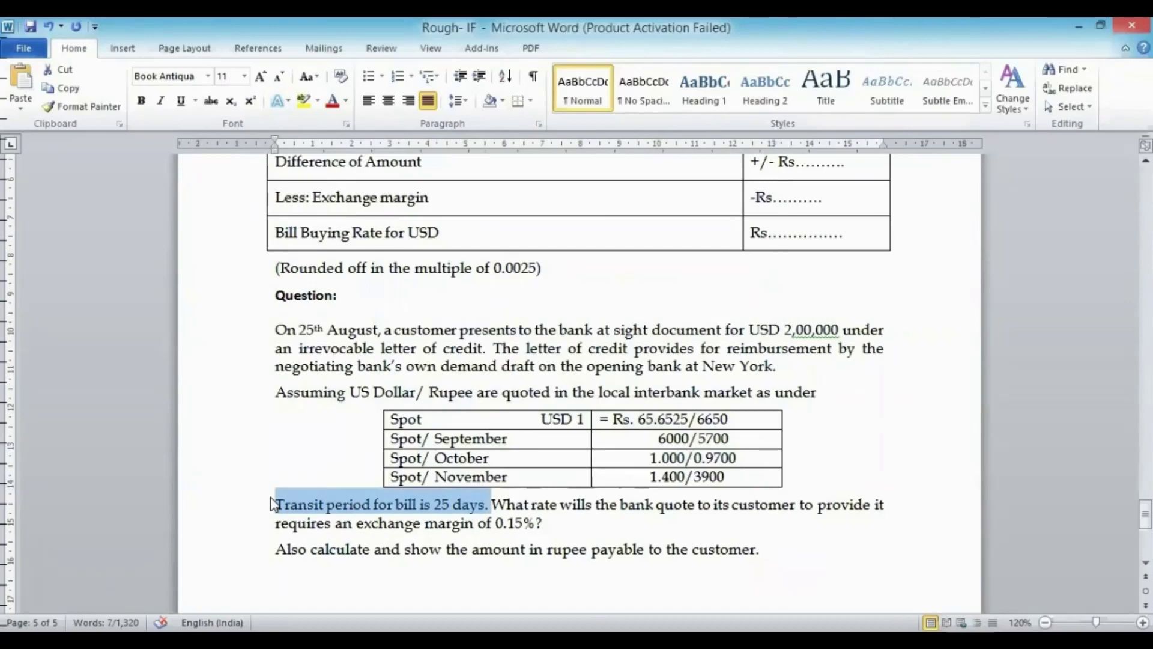
click(616, 323)
key(ctrl+shift+Right)
key(ctrl+shift+Right)
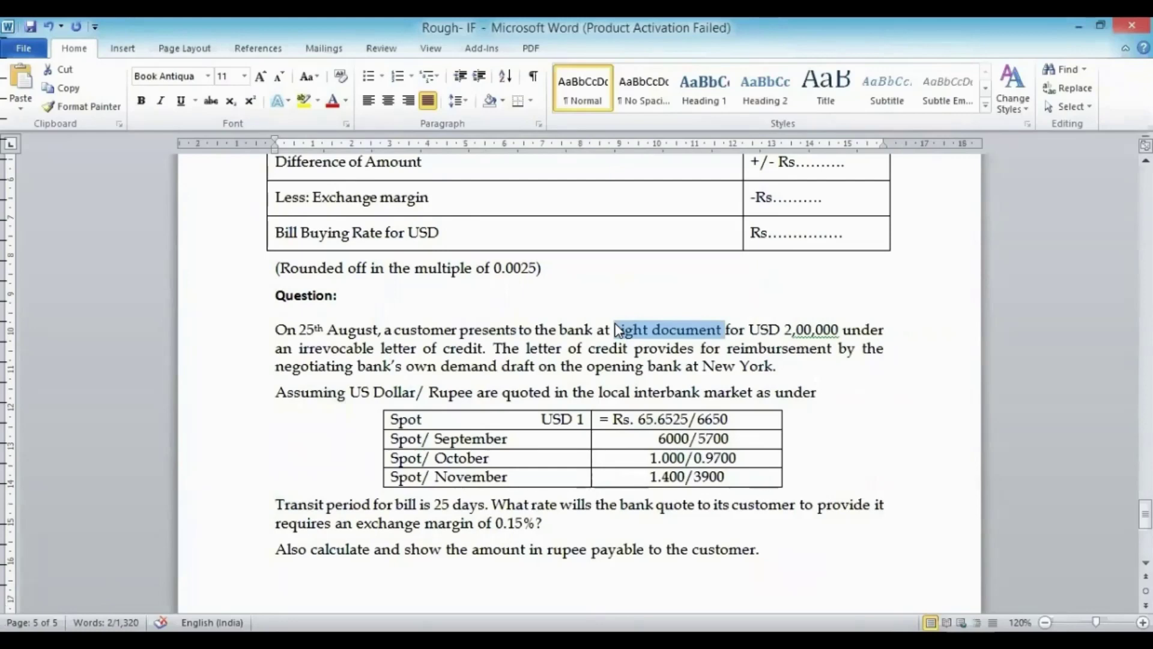
Step: Highlight the sentence asking which rate the bank will quote with an exchange margin of 0.15% for review
click(492, 505)
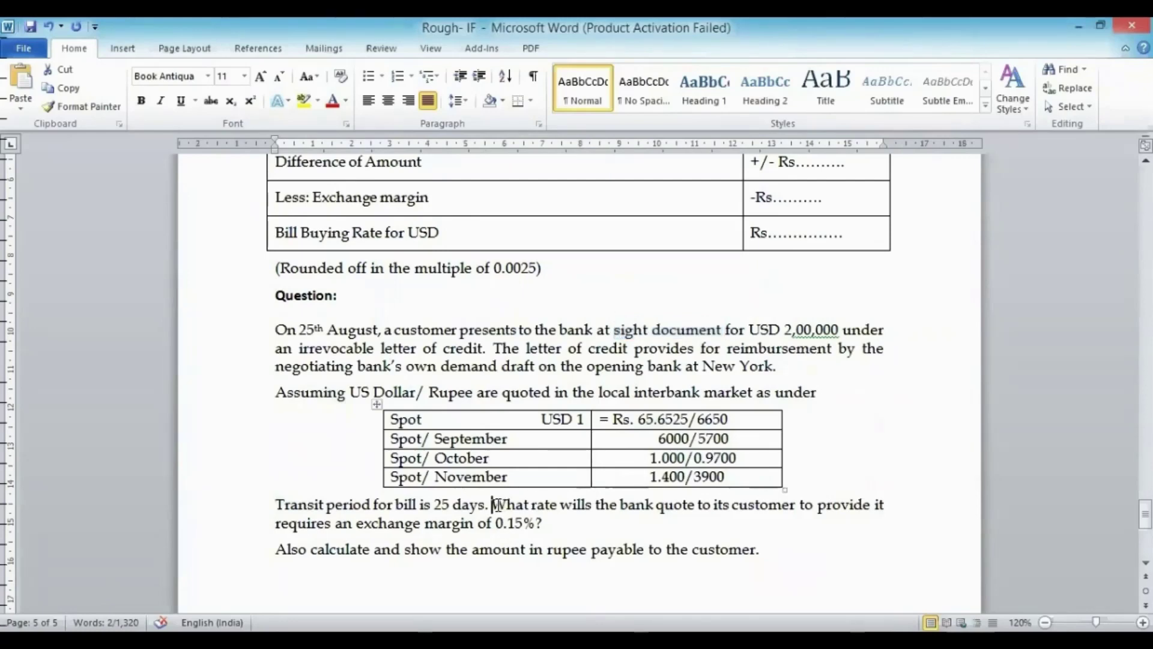
key(ctrl+shift+Right)
key(ctrl+shift+Right)
key(ctrl+shift+Right)
key(ctrl+shift+Right)
key(ctrl+shift+Right)
key(ctrl+shift+Right)
key(ctrl+shift+Right)
key(ctrl+shift+Right)
key(ctrl+shift+Right)
key(ctrl+shift+Right)
key(ctrl+shift+Right)
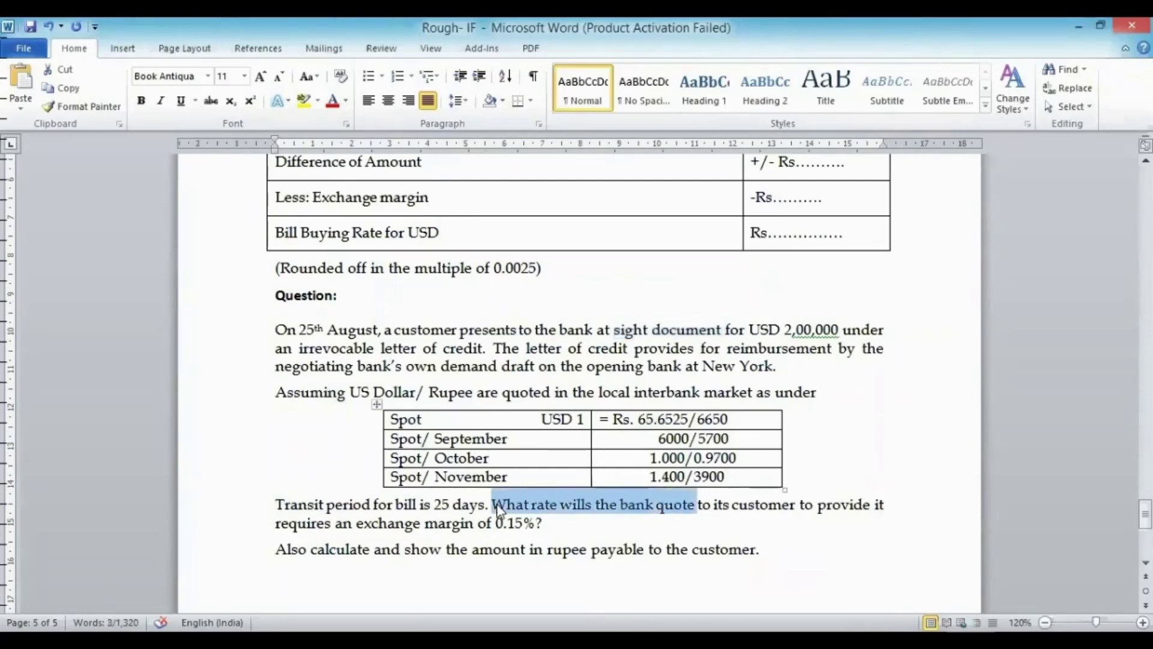
key(ctrl+shift+Right)
key(ctrl+shift+Right)
key(ctrl+shift+Right)
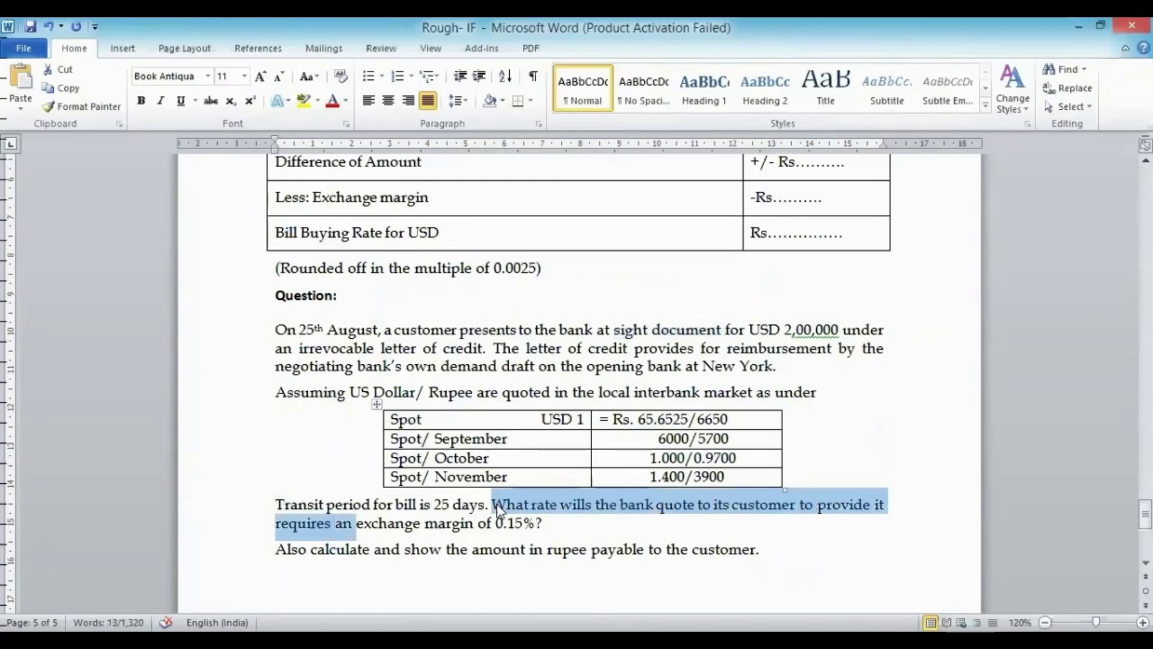
key(ctrl+shift+Right)
key(ctrl+shift+Right)
key(ctrl+shift+Right)
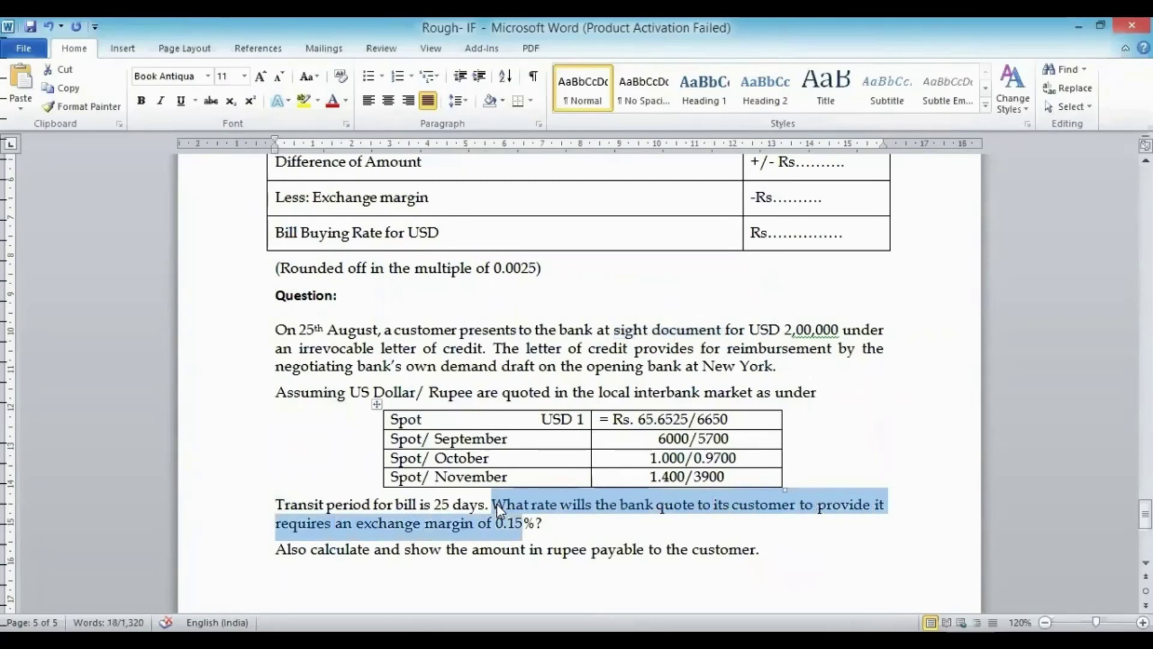
key(ctrl+shift+Right)
key(ctrl+End)
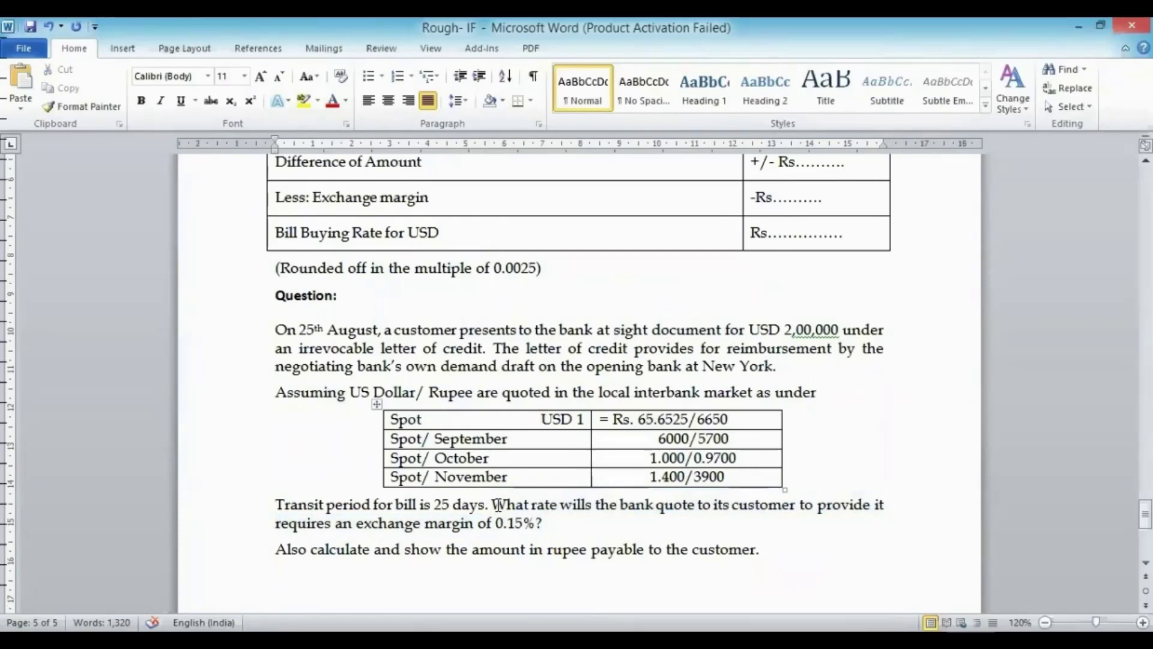
Step: Copy the whole Bill Buying Rate table and paste it below the question's last line
click(123, 49)
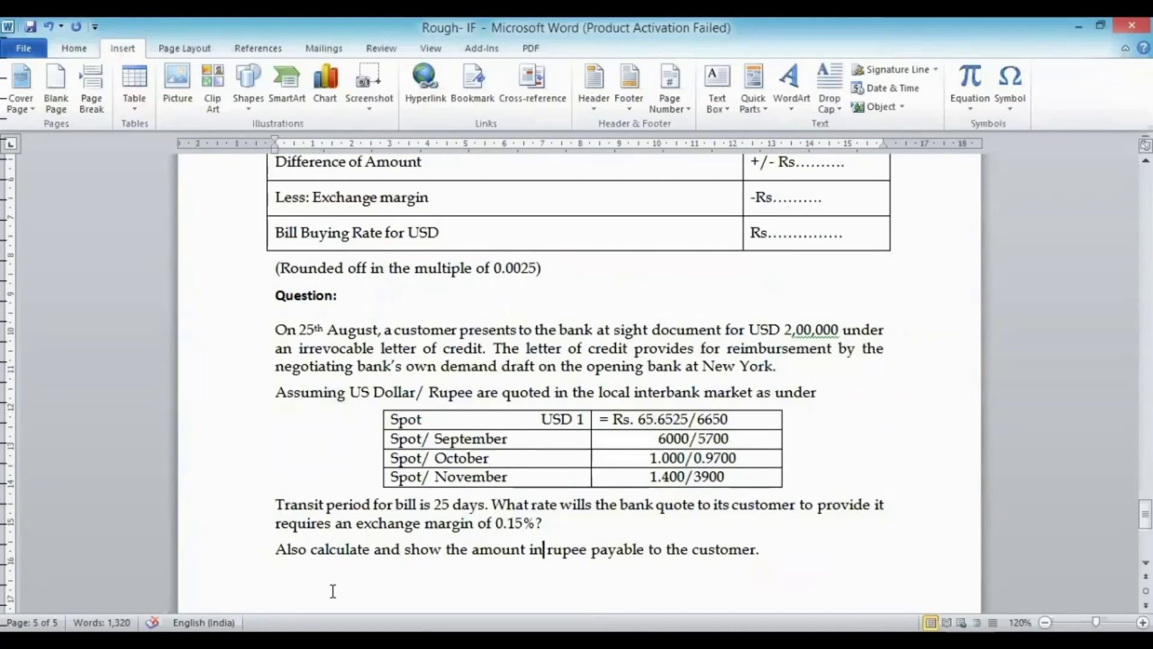
key(shift+F5)
key(shift+F5)
key(shift+F5)
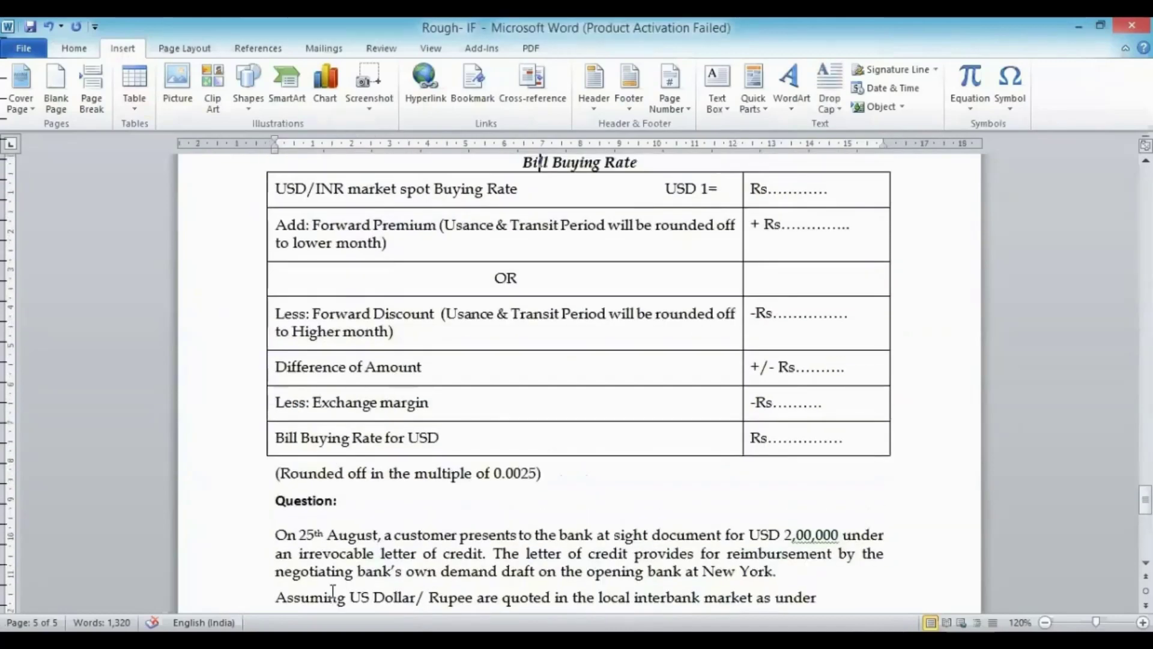
mouse_move(263, 171)
click(263, 171)
key(ctrl+c)
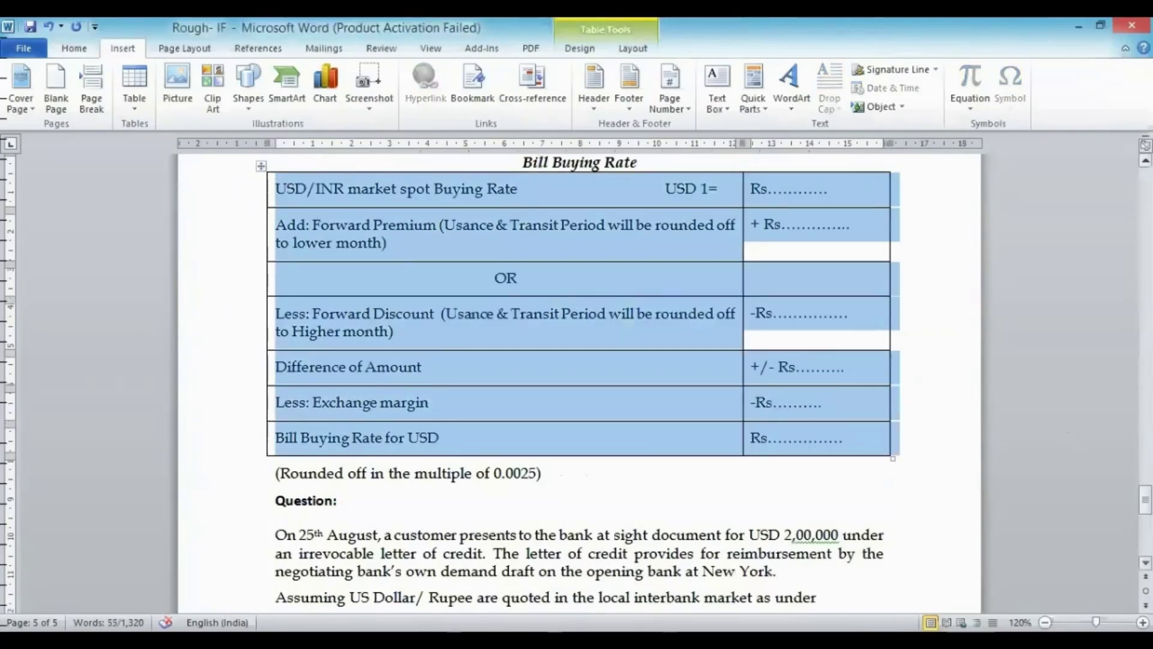
scroll(576, 384, down, 7)
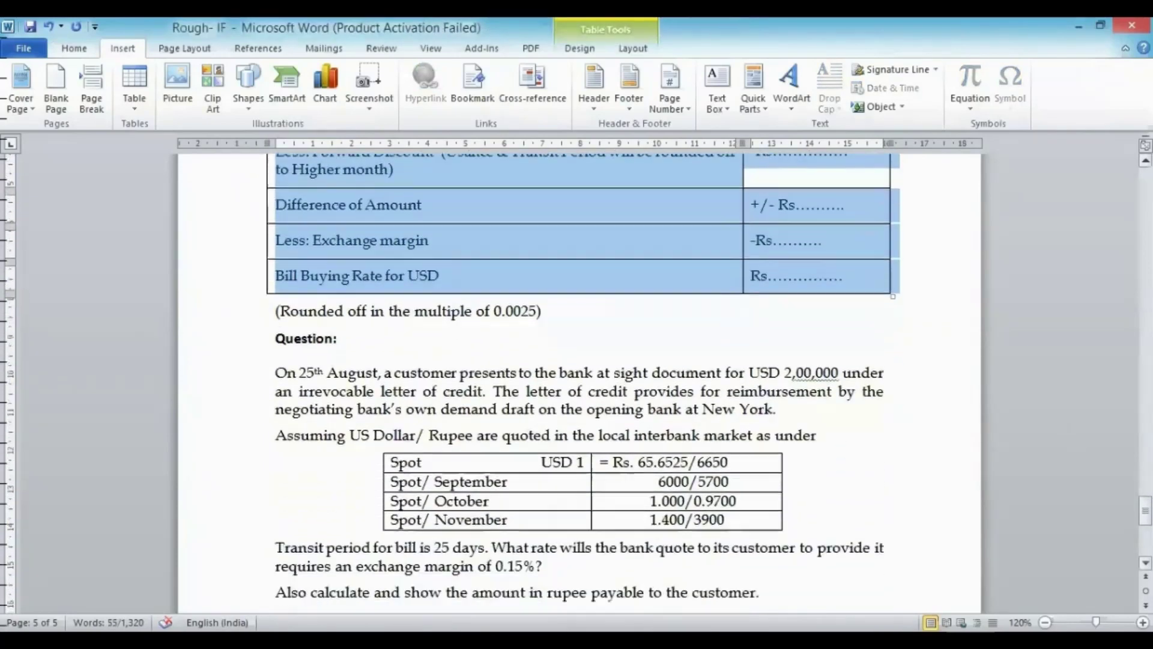
scroll(576, 384, down, 7)
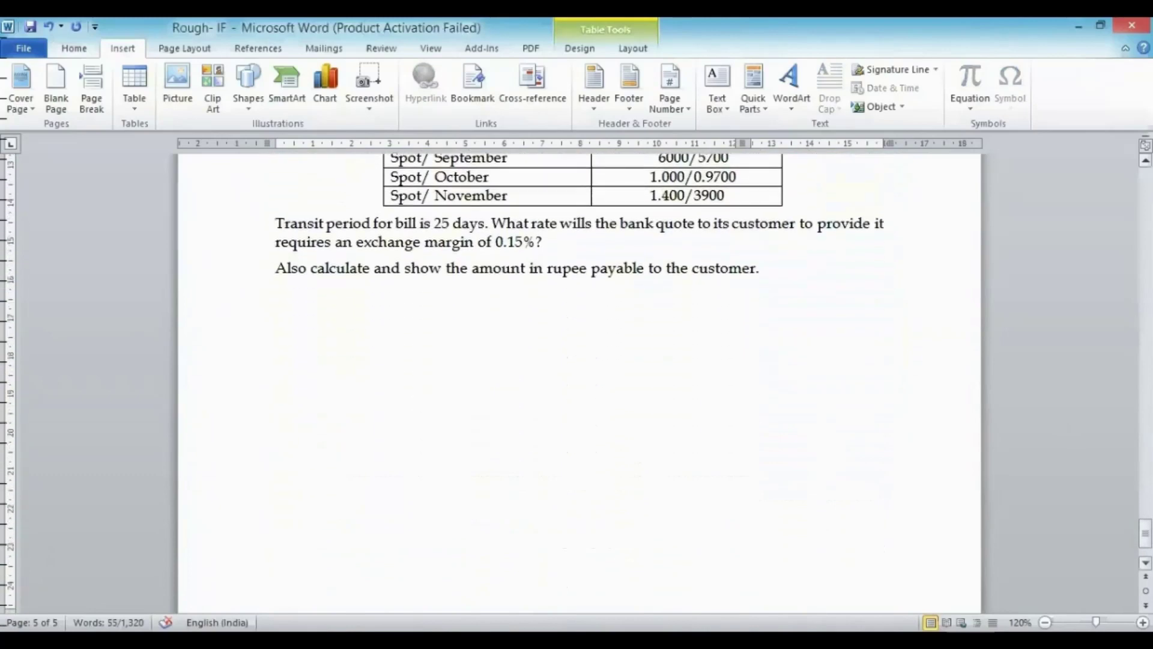
click(303, 285)
key(ctrl+v)
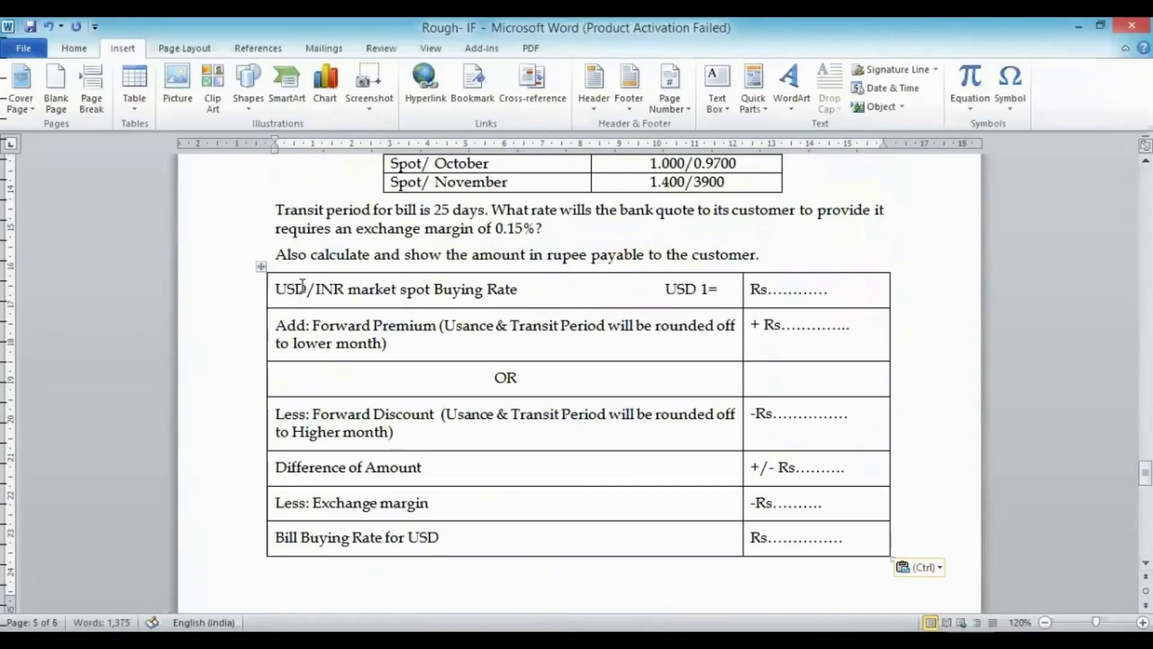
Step: Set the paragraph spacing before and after to 0 pt throughout the pasted rate table
click(262, 267)
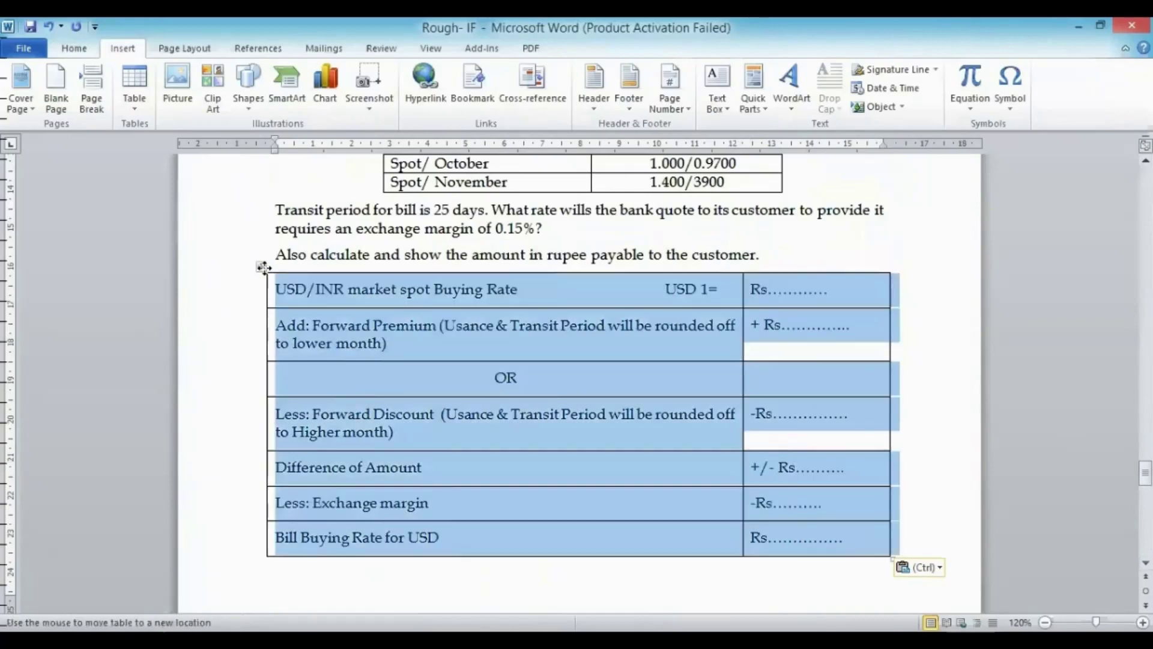
click(74, 51)
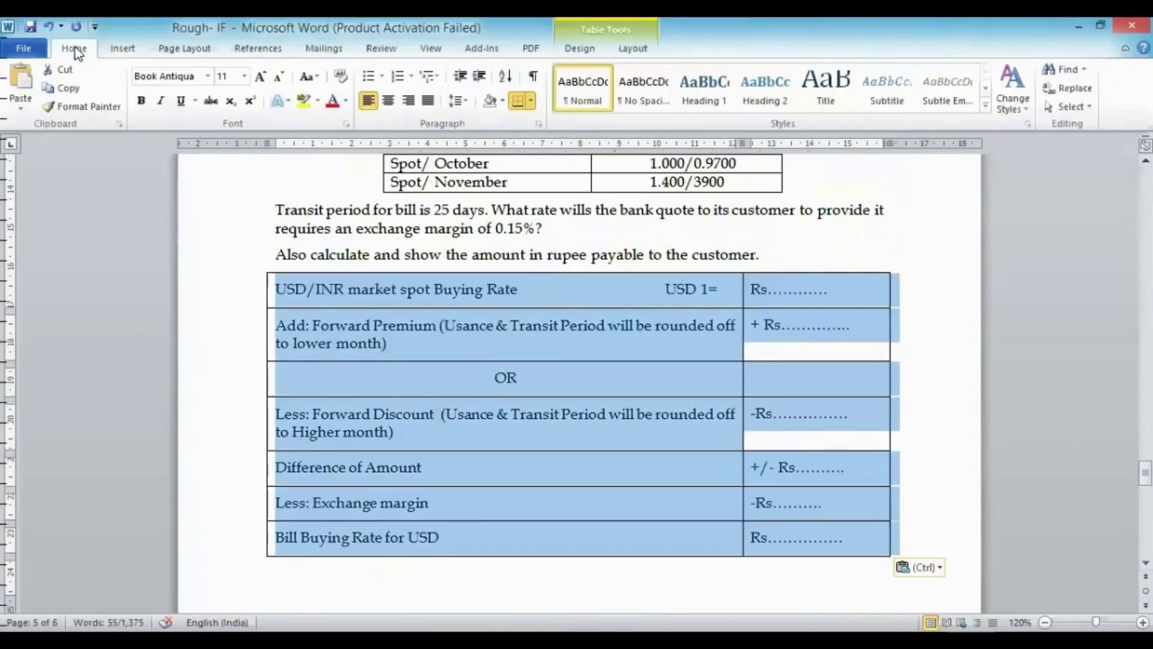
click(187, 50)
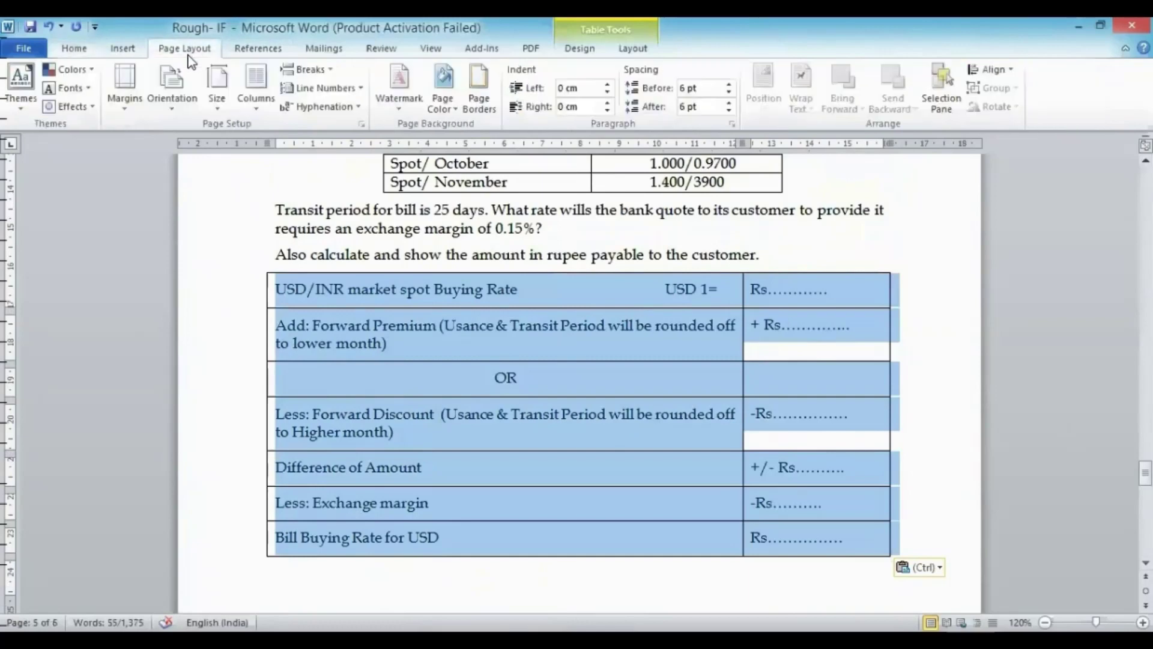
click(729, 112)
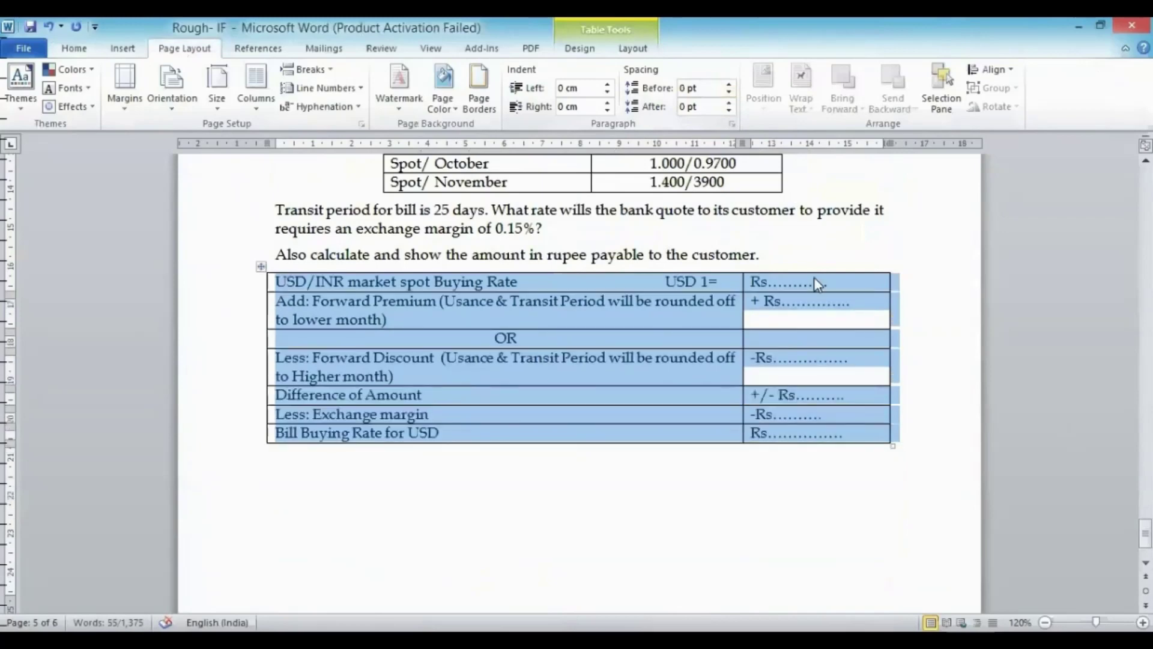
click(815, 240)
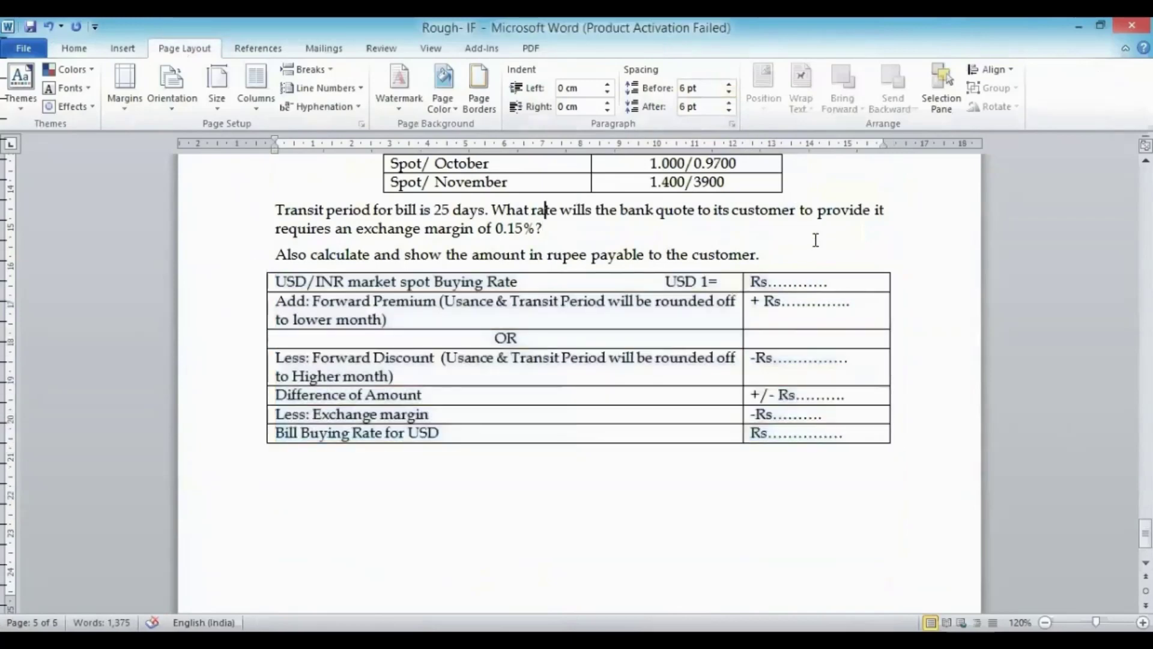
Step: Replace the dotted placeholder in the pasted table's market spot buying rate row with "Rs." ready for a value
scroll(815, 240, up, 3)
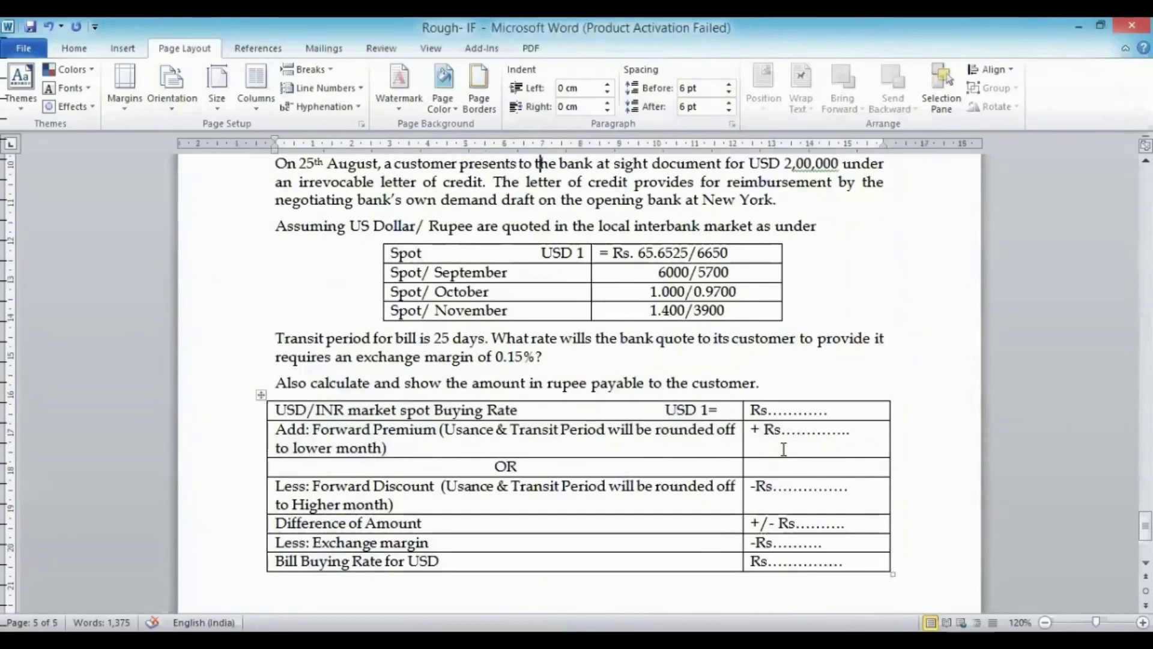
click(768, 410)
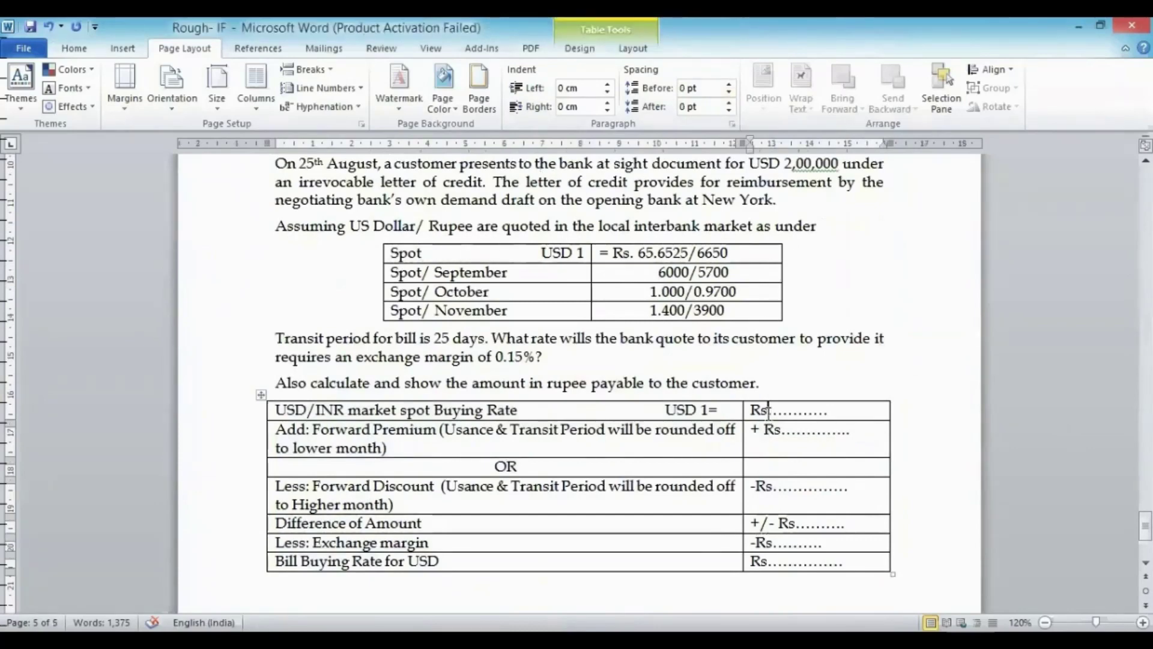
double_click(769, 411)
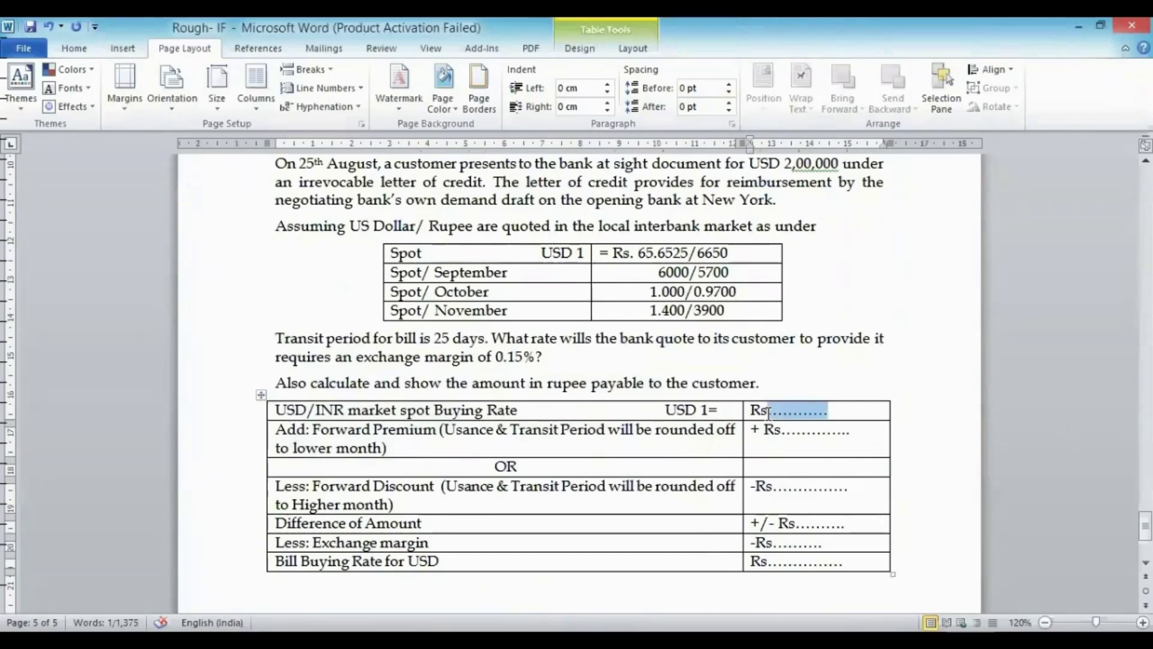
key(Delete)
text(.)
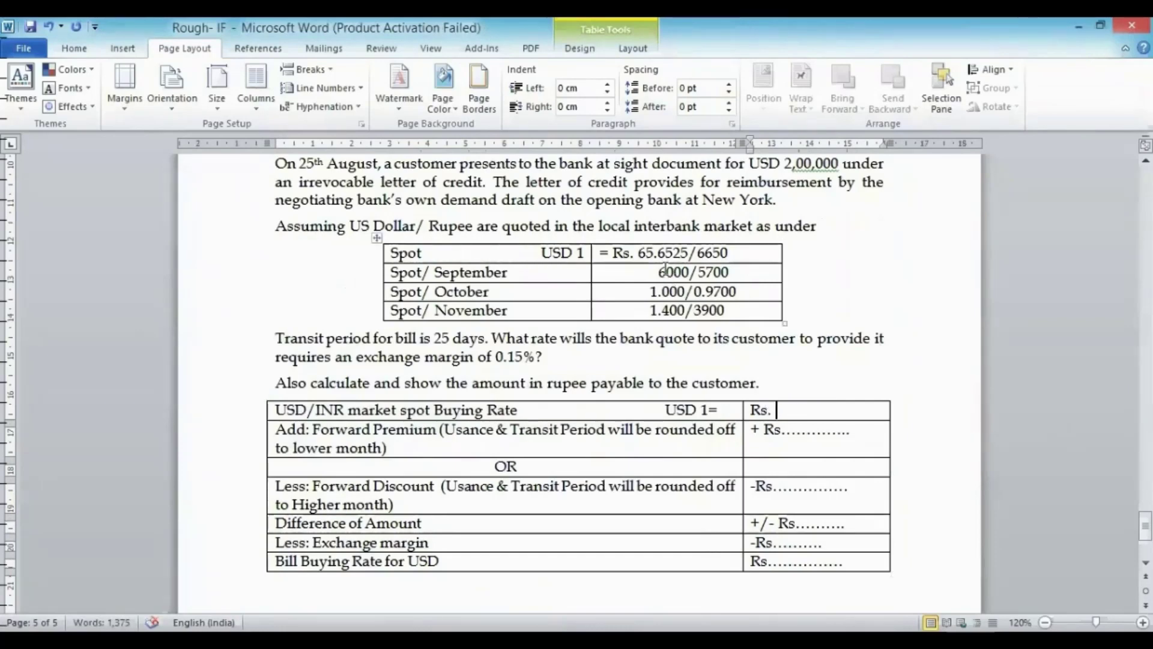
click(640, 252)
key(shift+Right)
key(shift+Right)
key(shift+Right)
key(shift+Right)
key(shift+Right)
key(shift+Right)
key(shift+Right)
key(shift+Right)
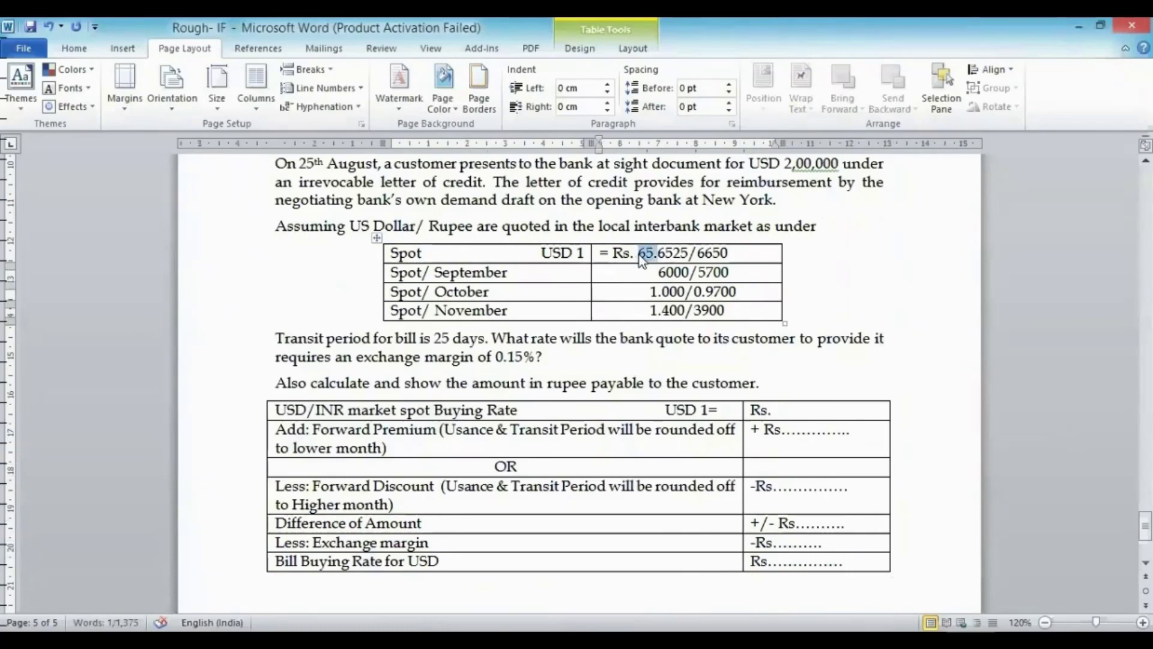
click(824, 415)
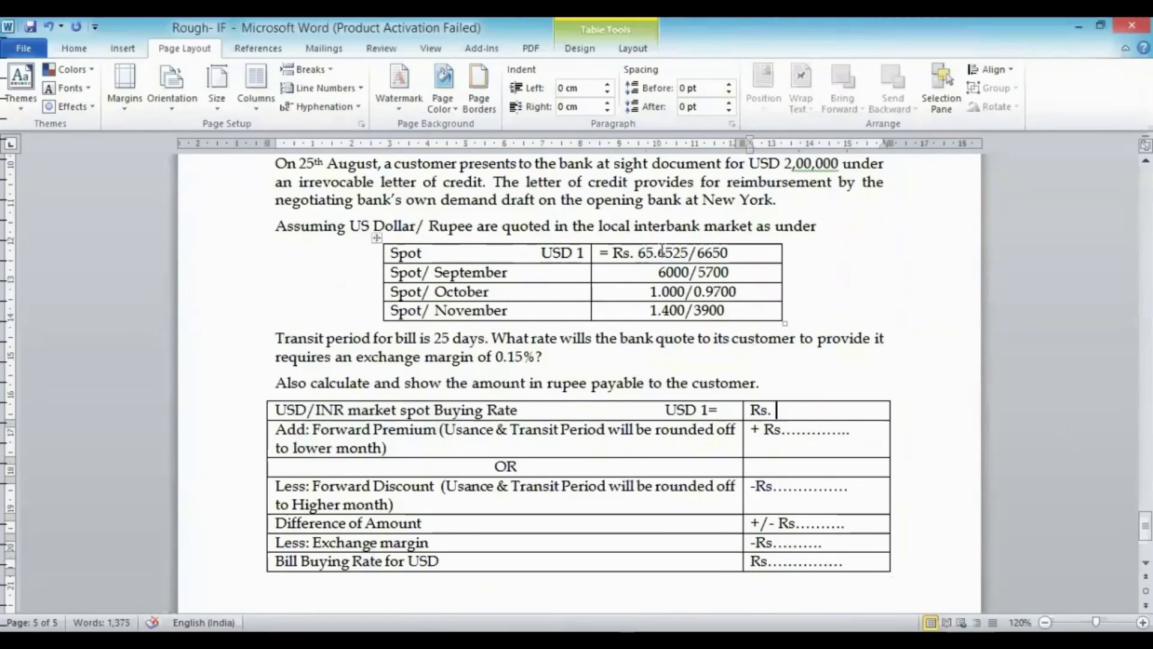
Step: Copy the spot rate 65.6525 from the interbank quotes into the market spot buying rate row of the solution table
click(640, 252)
key(shift+Right)
key(shift+Right)
key(shift+Right)
key(shift+Right)
key(shift+Right)
key(shift+Right)
key(shift+Right)
key(ctrl+c)
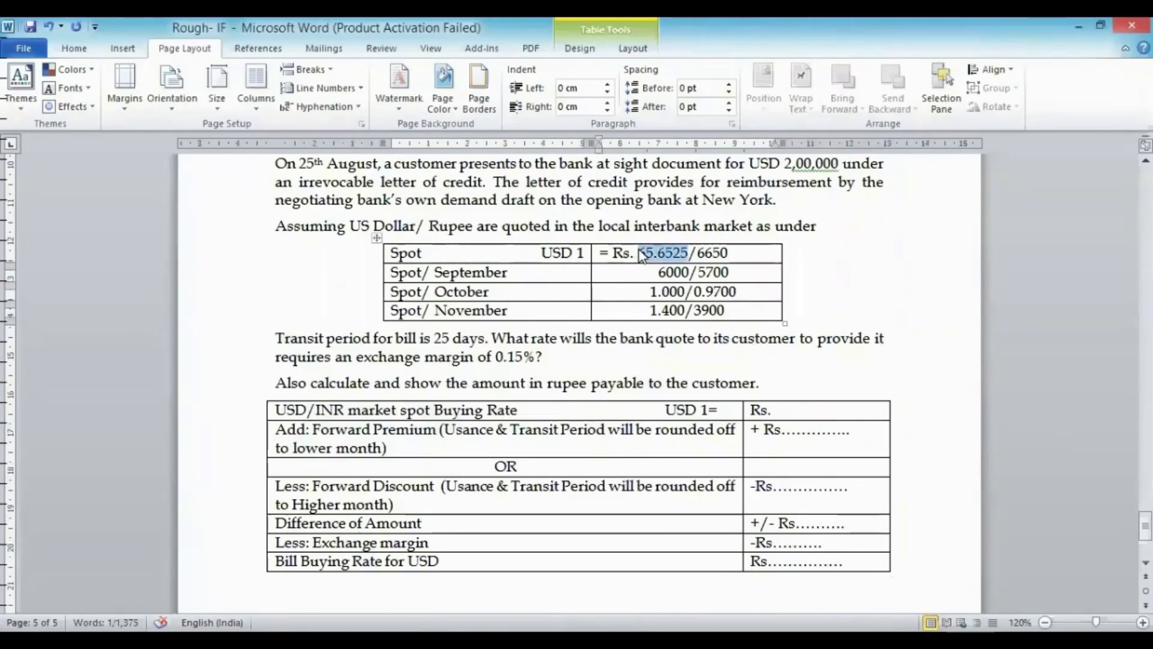
click(784, 409)
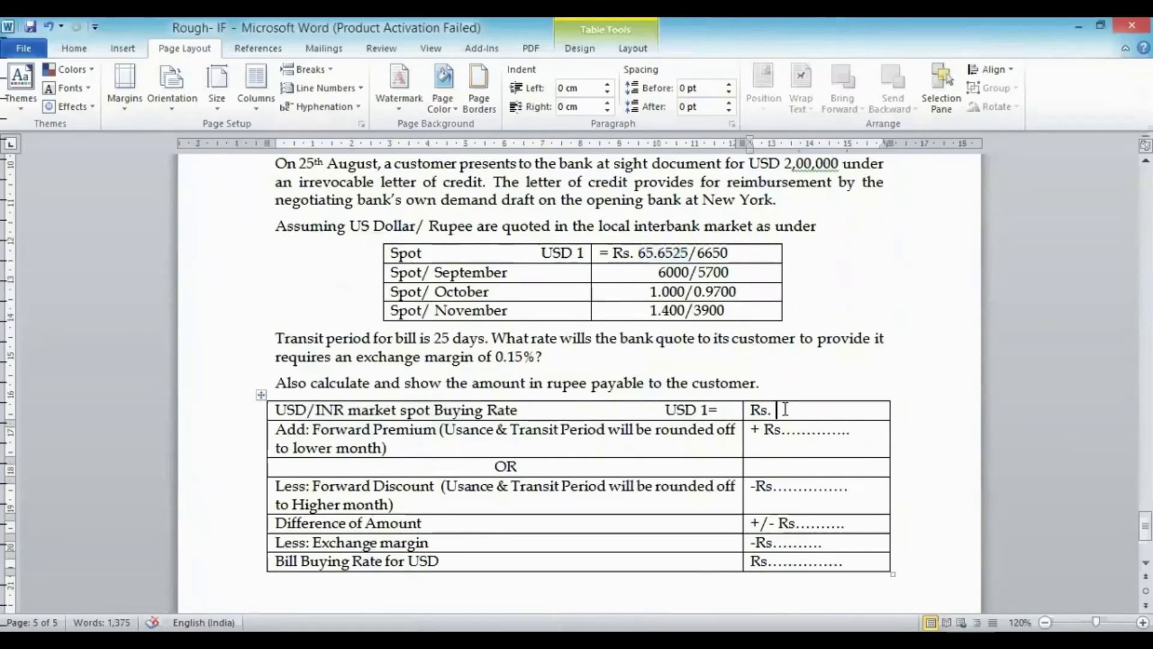
key(ctrl+v)
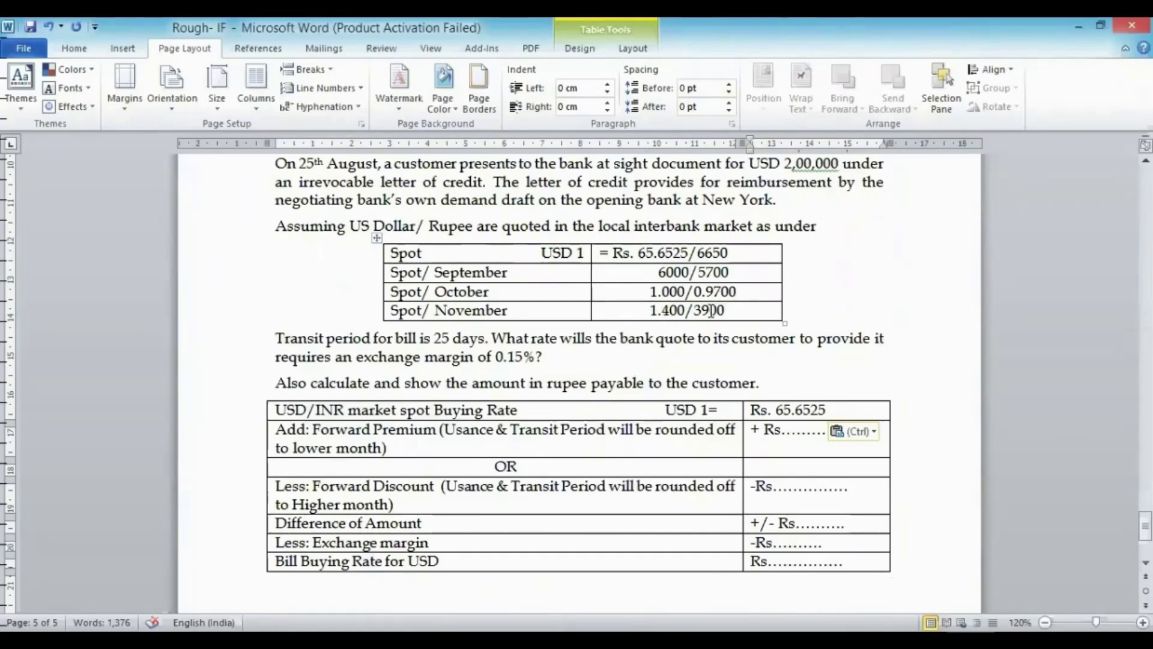
Step: Delete the "Add: Forward Premium" row and the "OR" row from the solution table
click(277, 428)
double_click(278, 429)
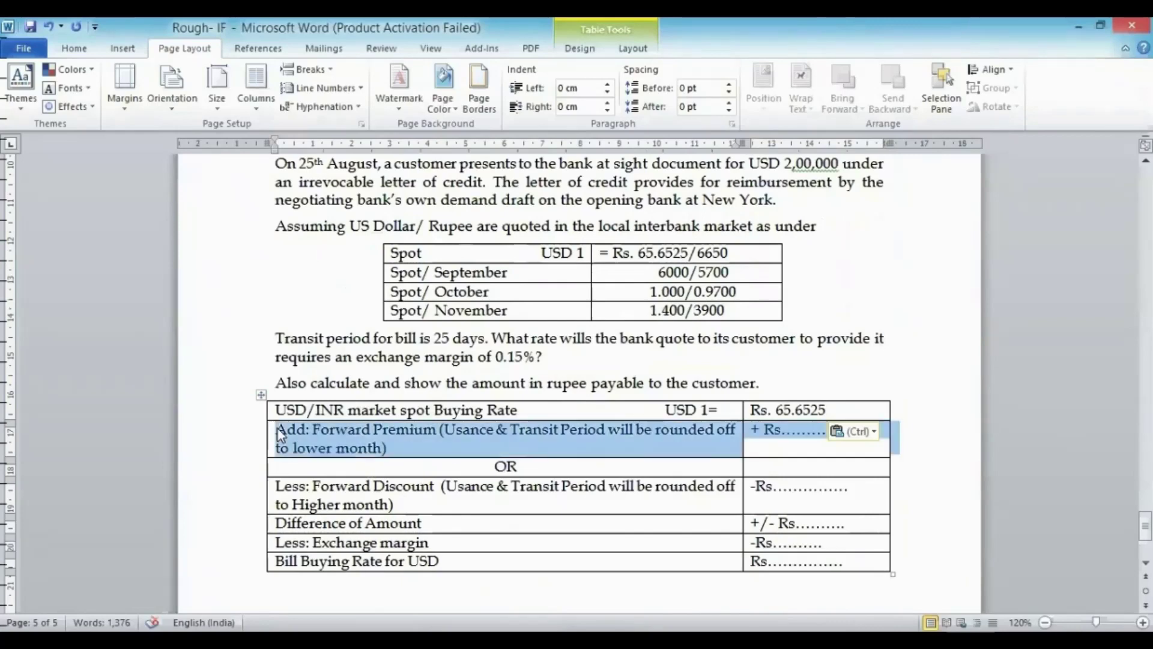
key(shift+Down)
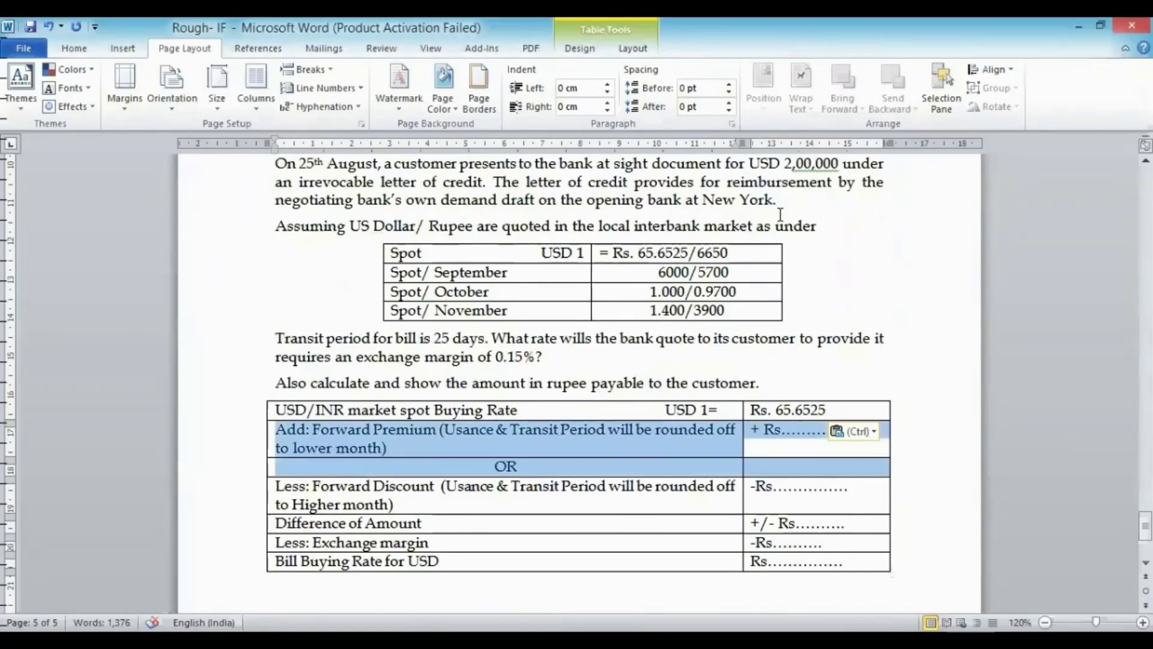
right_click(708, 438)
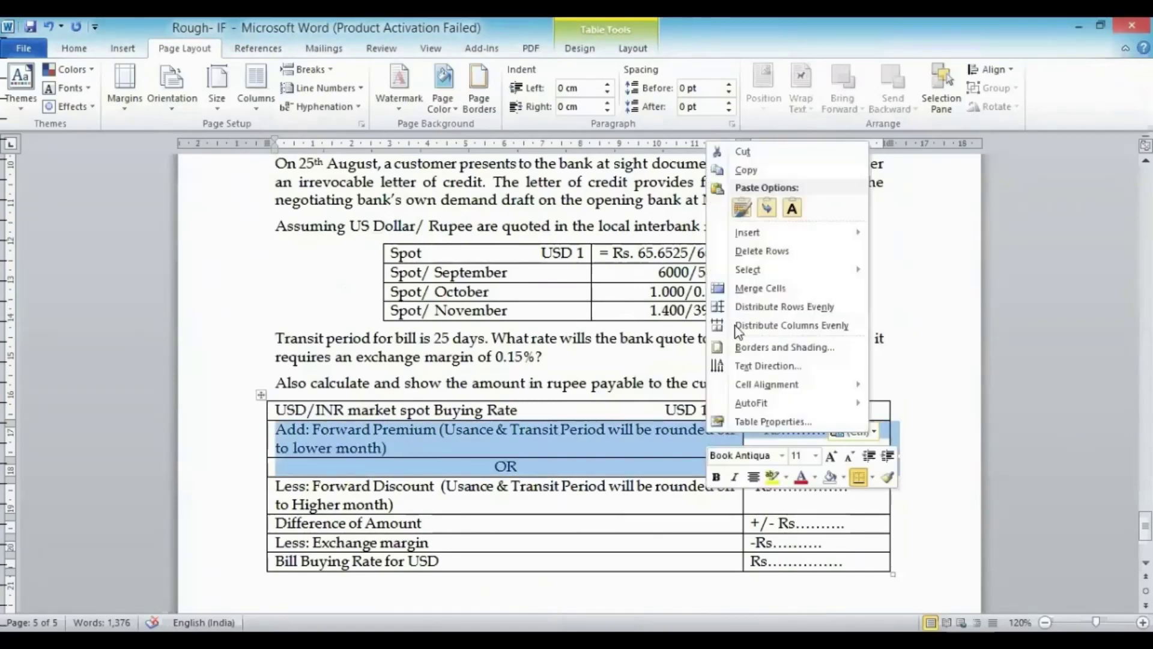
click(755, 256)
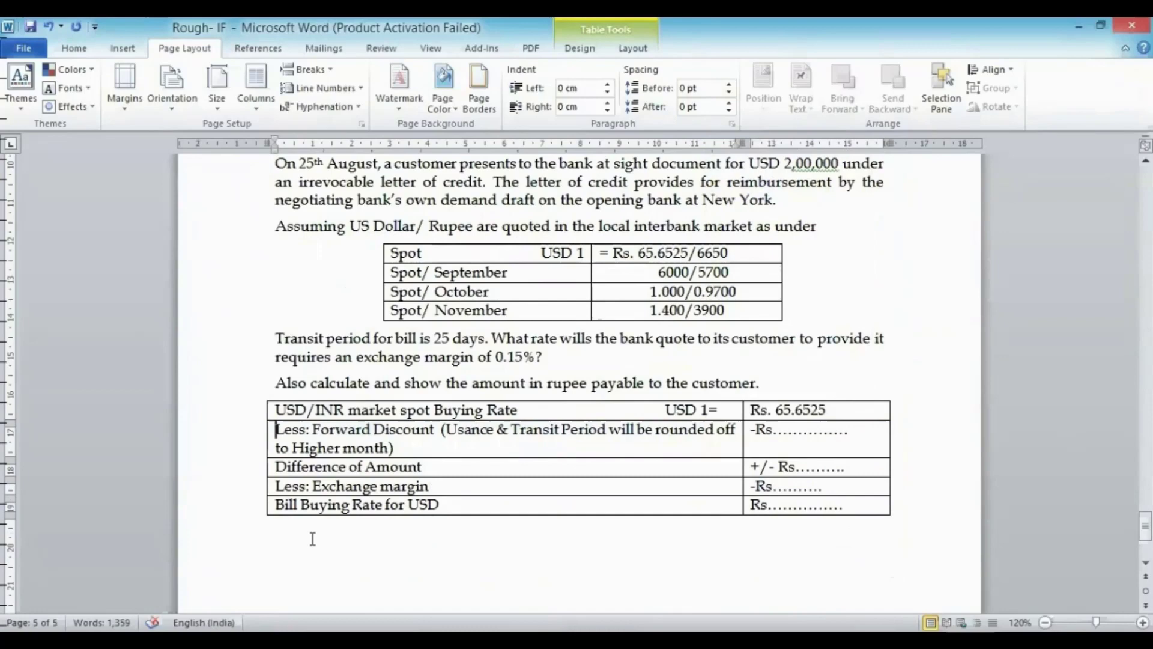
Step: Remove "Usance &" from the bracketed note in the "Less: Forward Discount" row
click(447, 431)
key(ctrl+shift+Right)
key(ctrl+shift+Right)
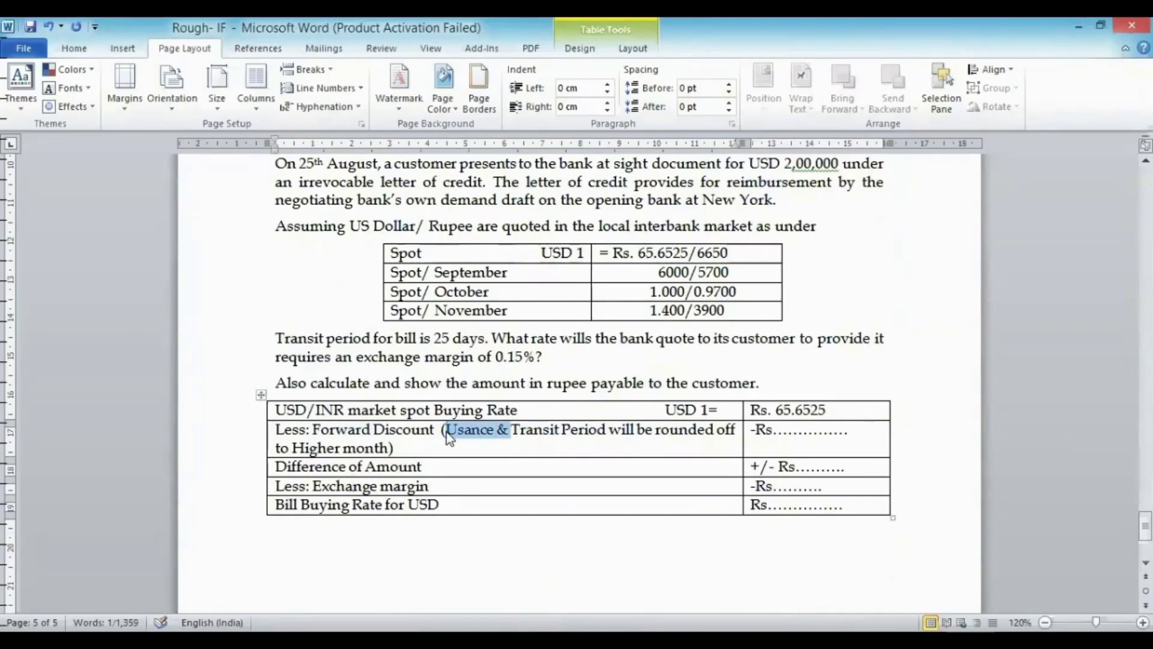
key(Delete)
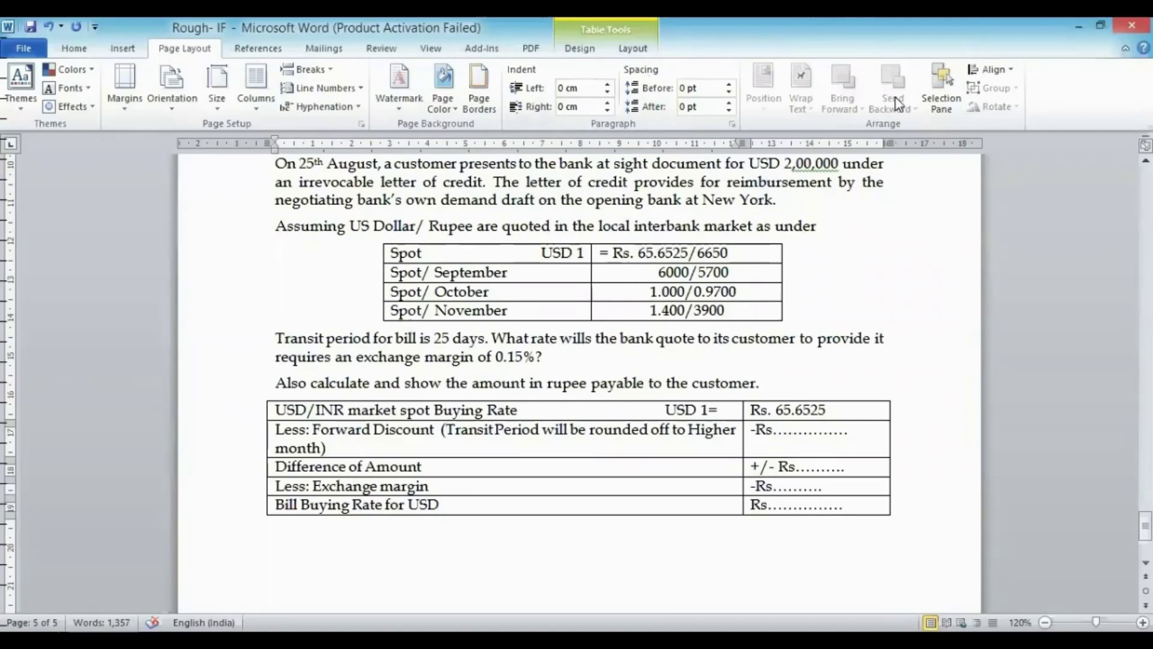
Step: Add a new line reading "Solution:" between the question's last line and the solution table
click(788, 390)
key(Return)
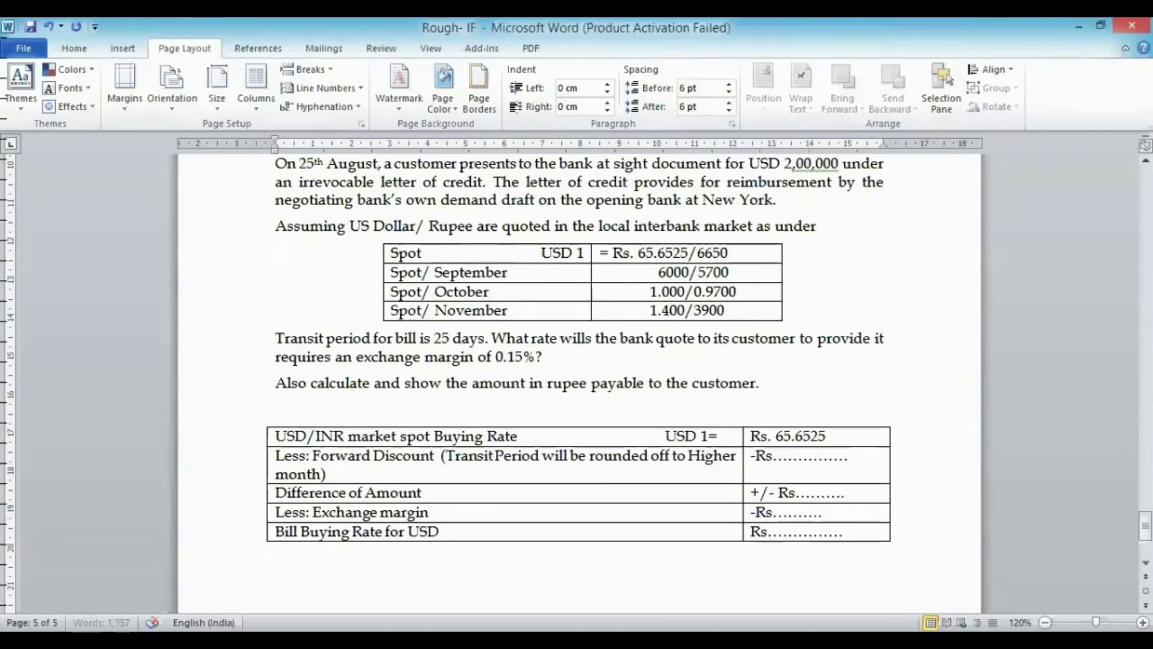
text(S)
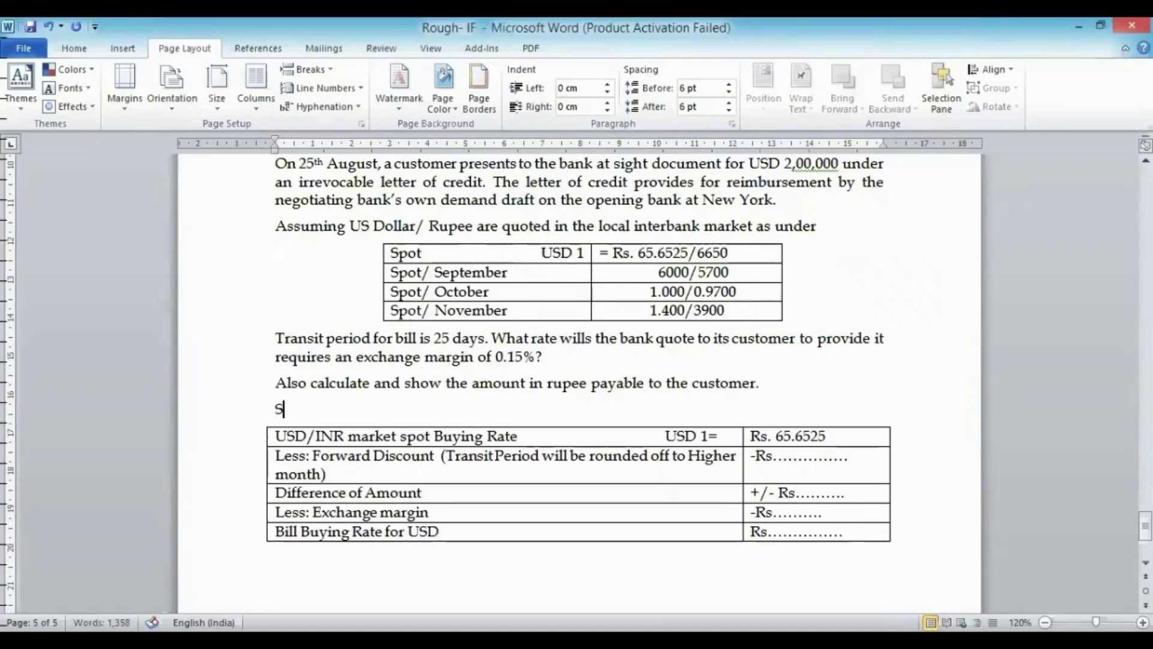
text(olut)
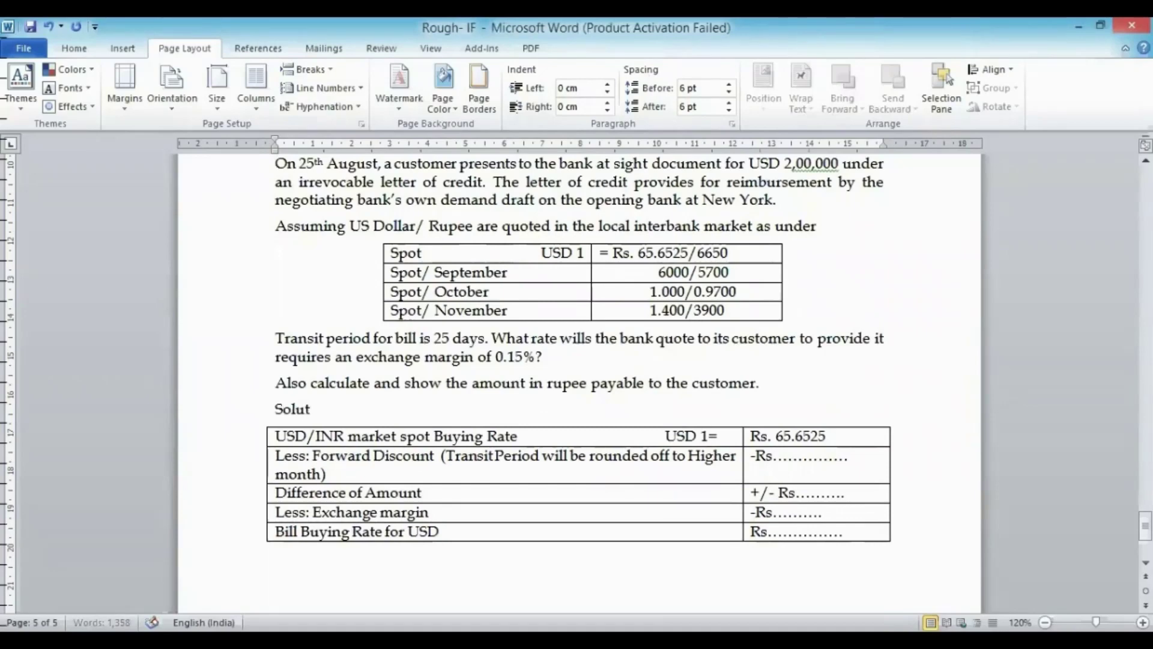
text(ion:)
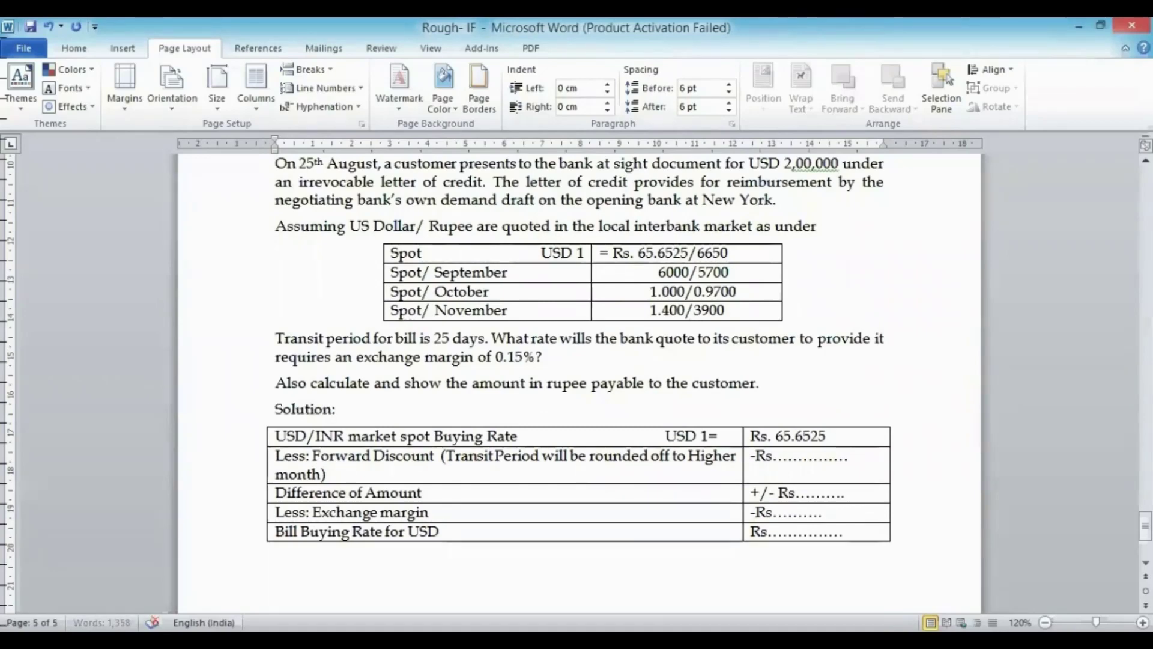
Step: Write "The case is of bill buying have 25 days as transit period." on a new line under "Solution:"
key(Return)
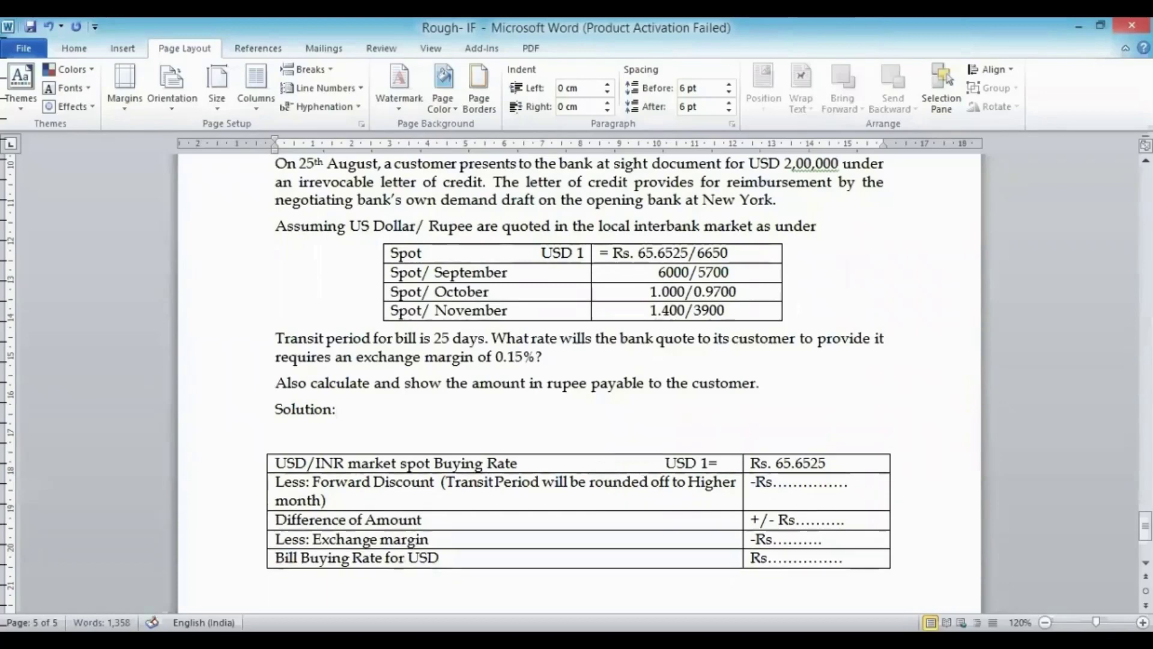
text(The cse)
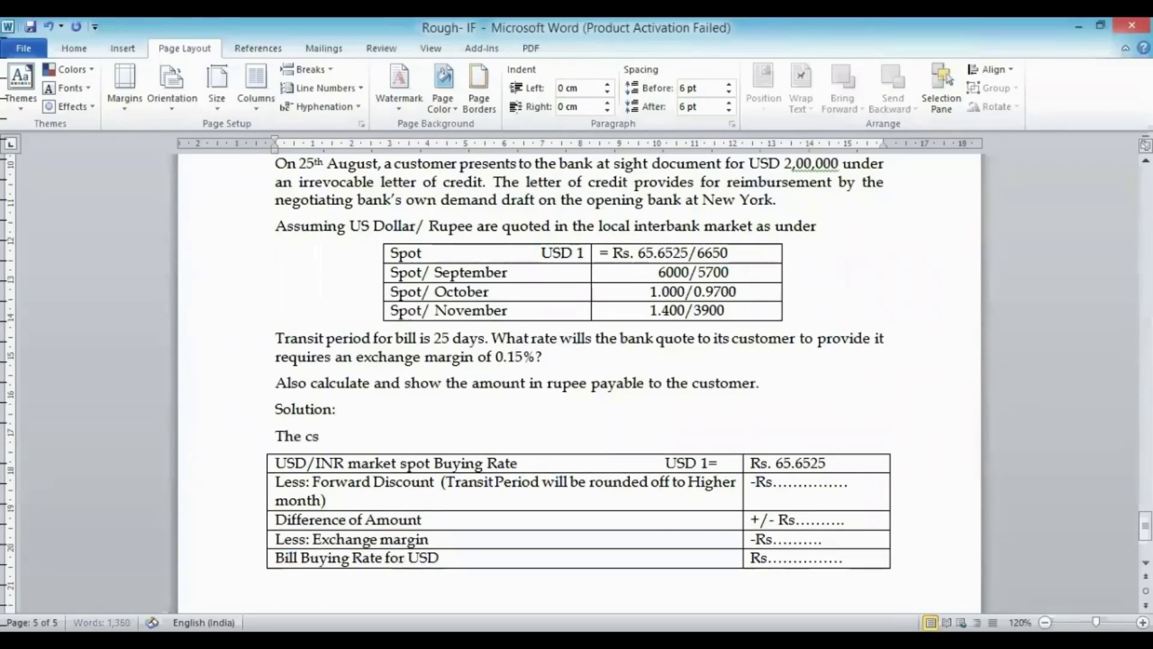
key(BackSpace)
key(BackSpace)
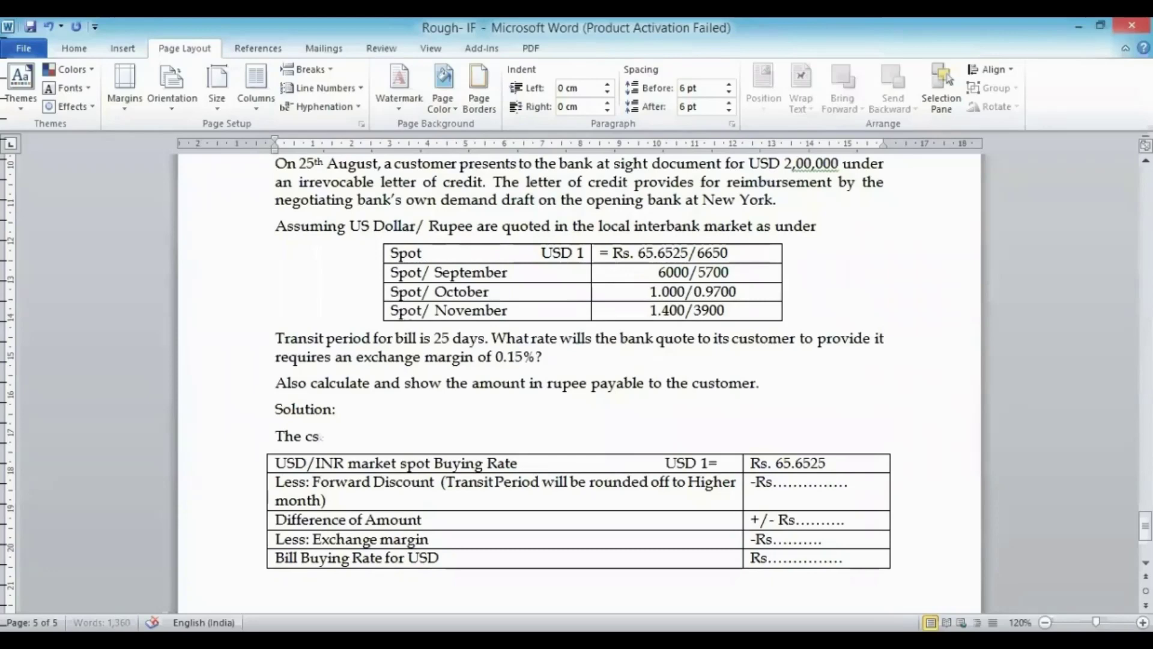
text(ase of)
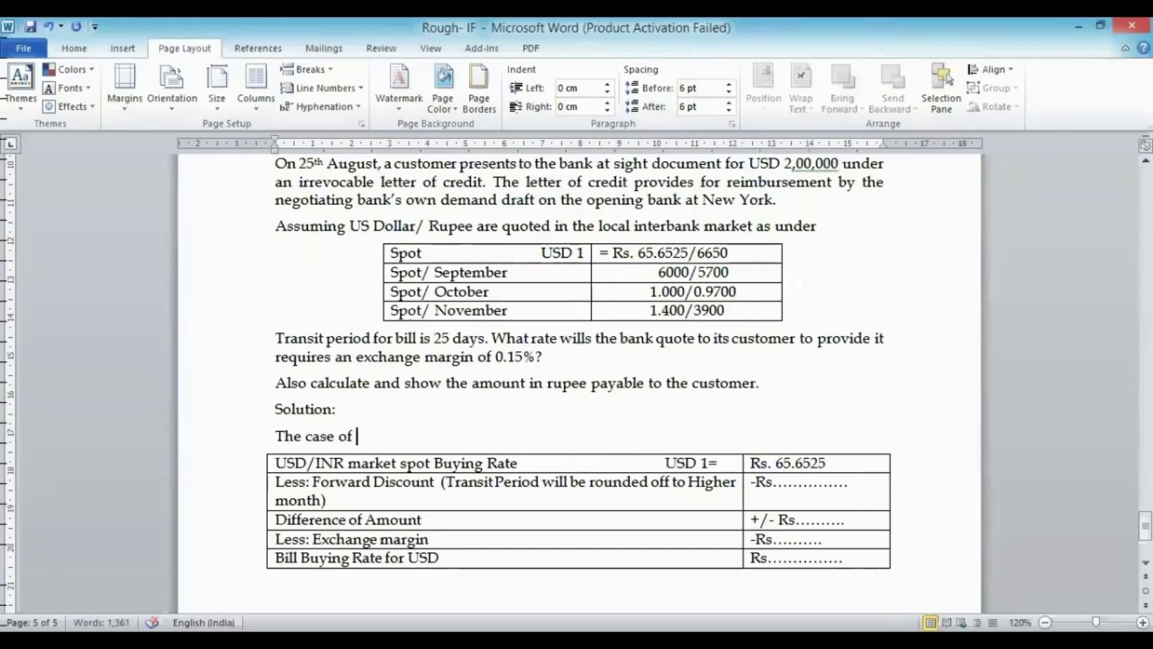
key(BackSpace)
key(BackSpace)
text(is of)
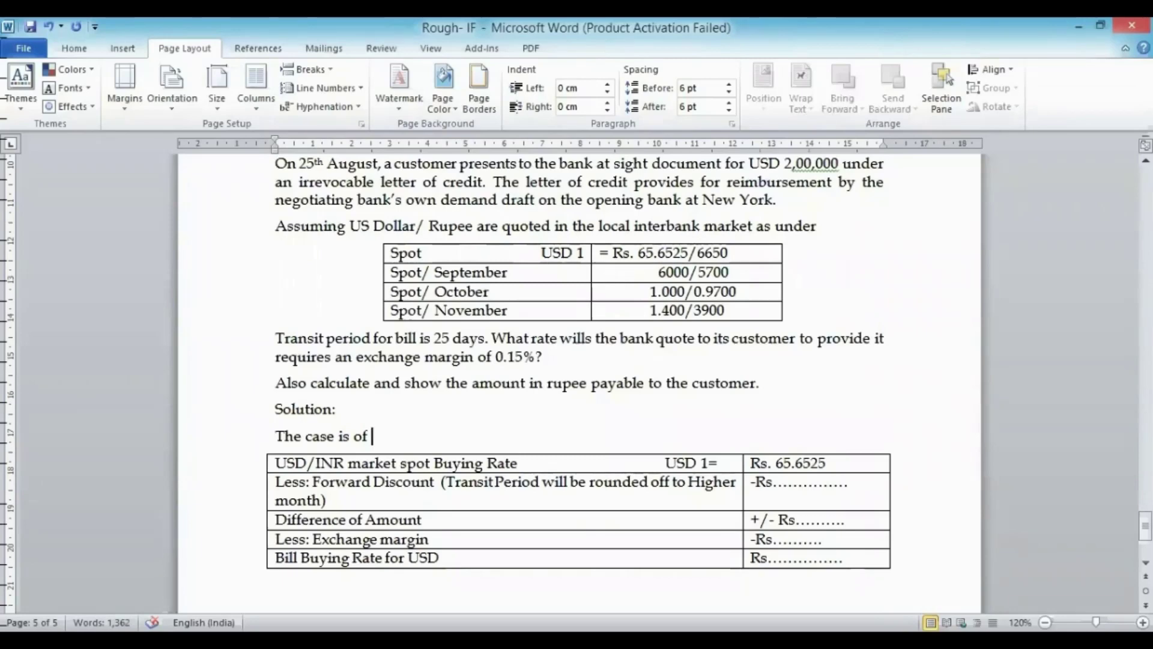
text(bill)
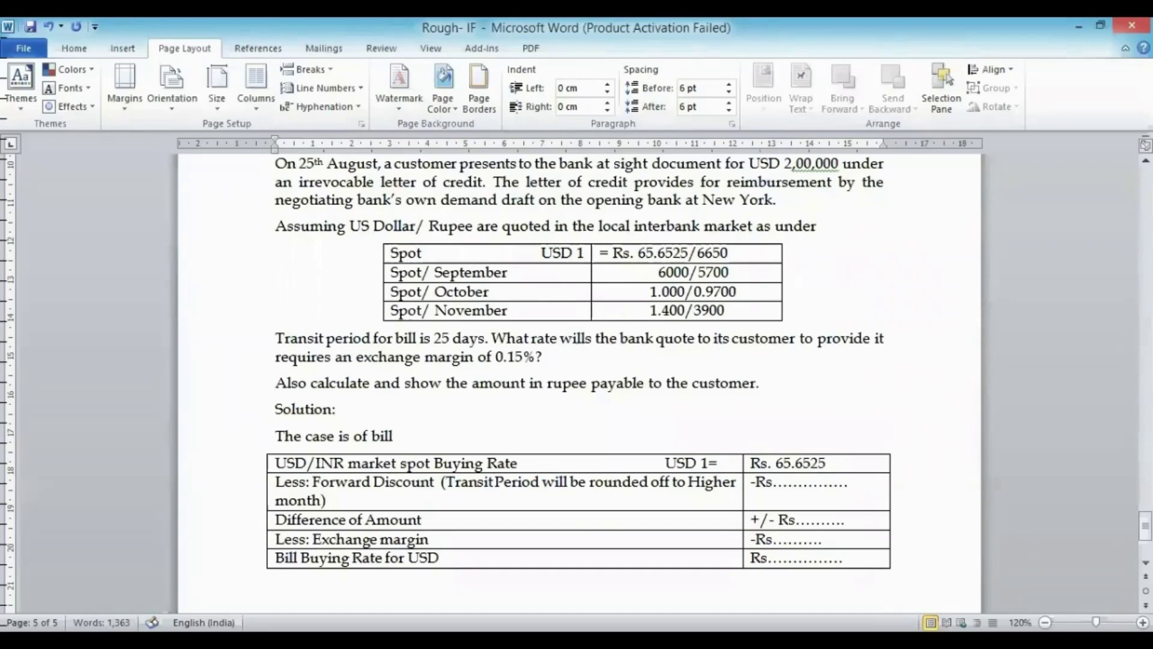
text(buying)
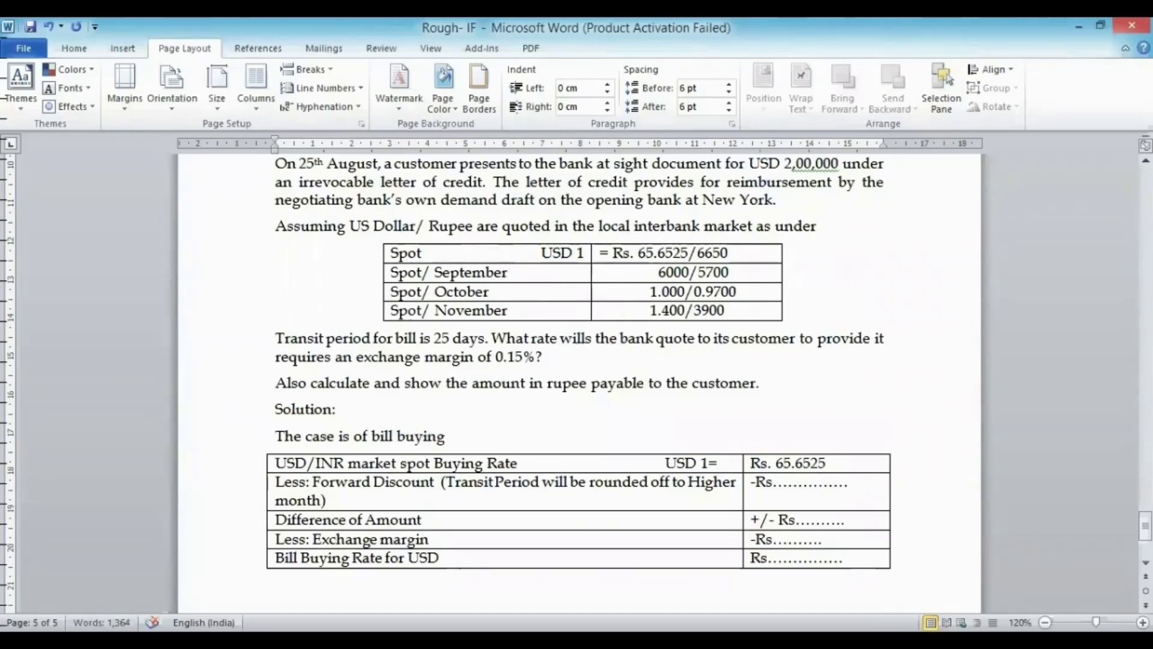
text( have 25 dat)
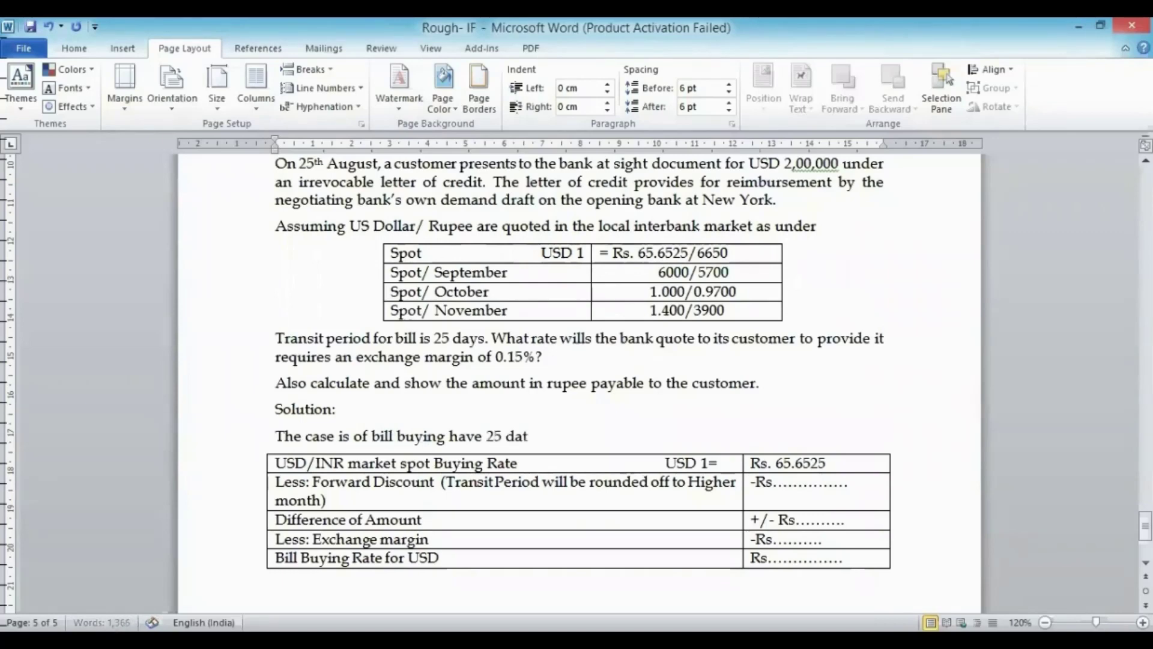
key(BackSpace)
text(ys )
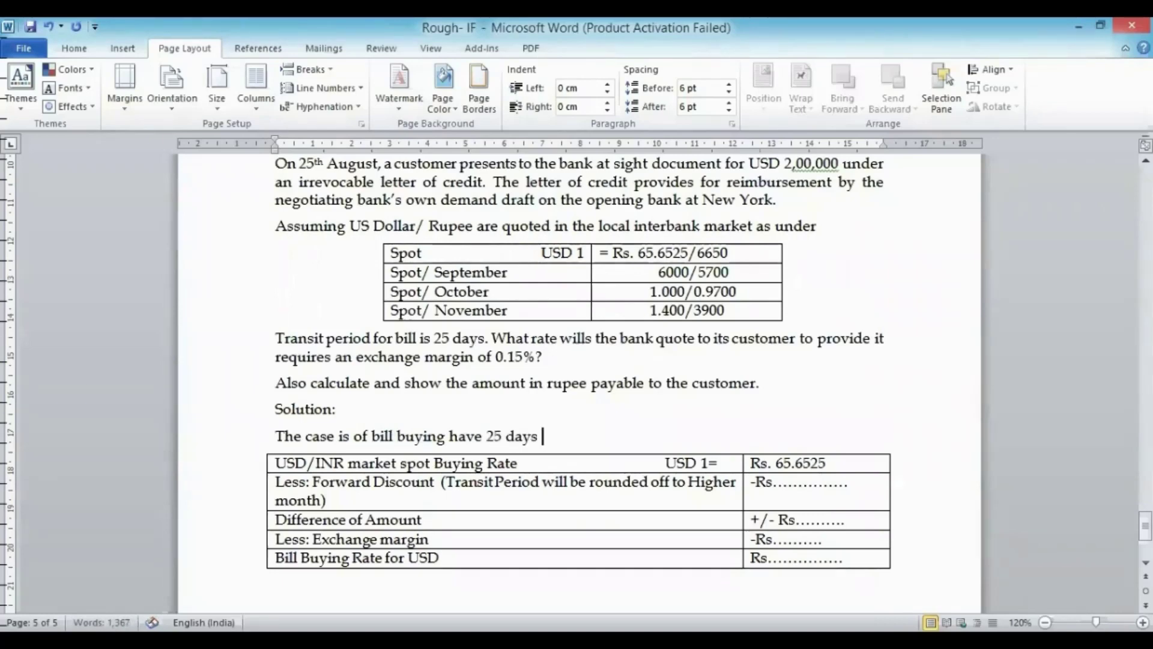
text(as)
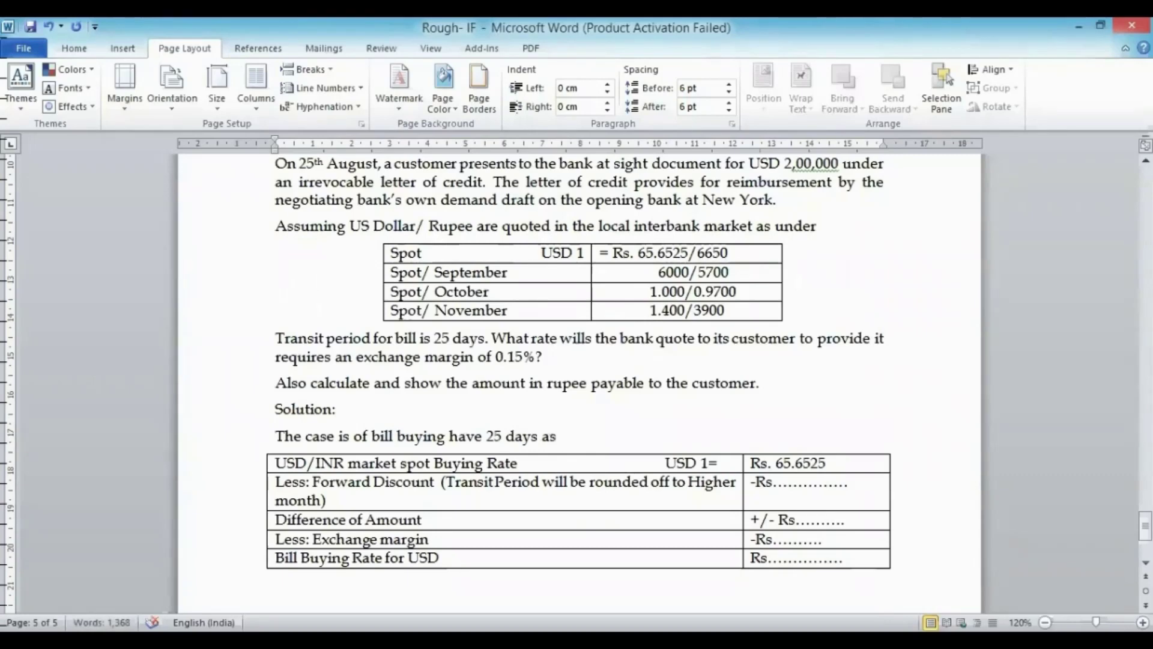
text( transit peri)
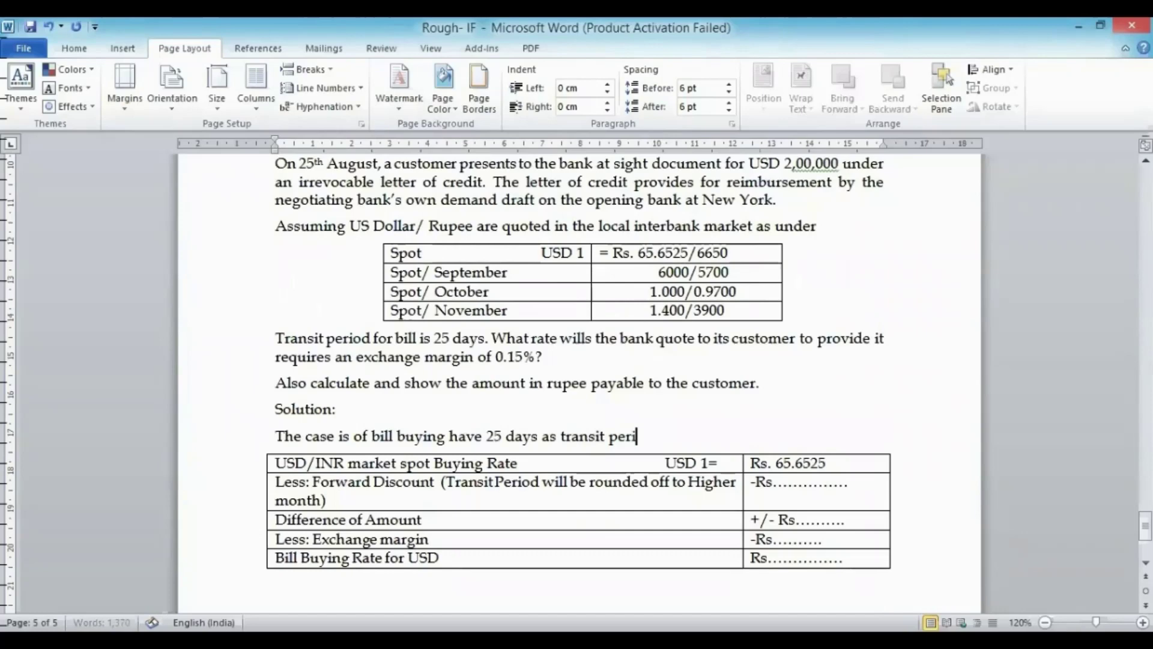
text(od. the)
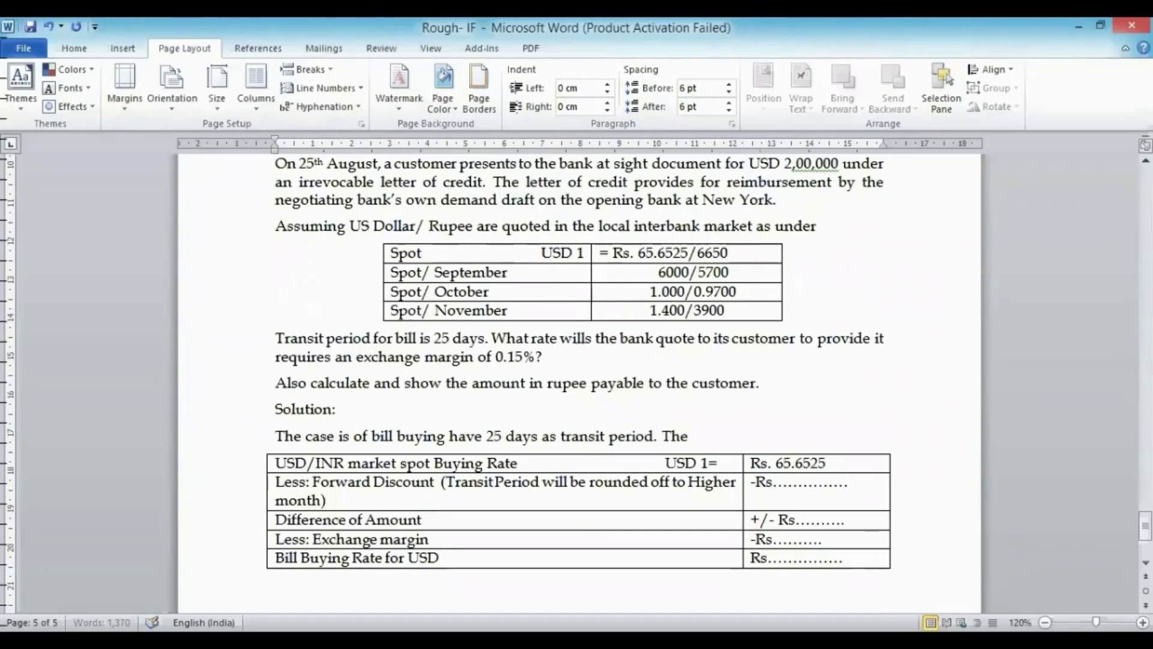
Step: Continue the explanation with "The rates available in the local inter-bank market are at discount"
text( rates av)
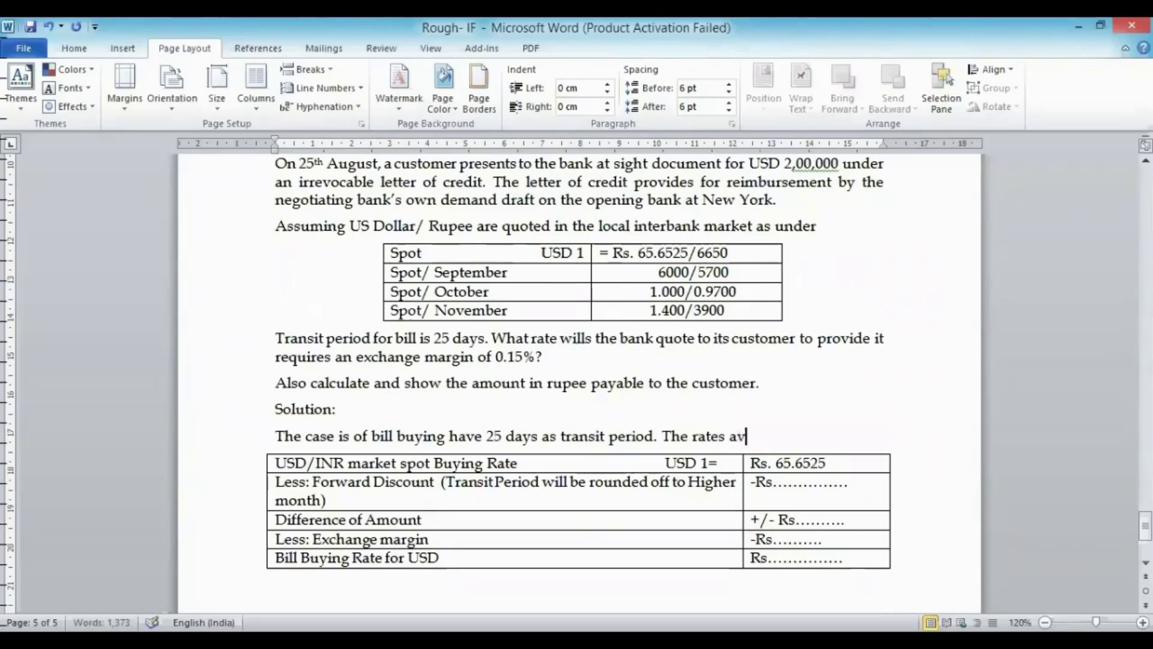
text(ailable )
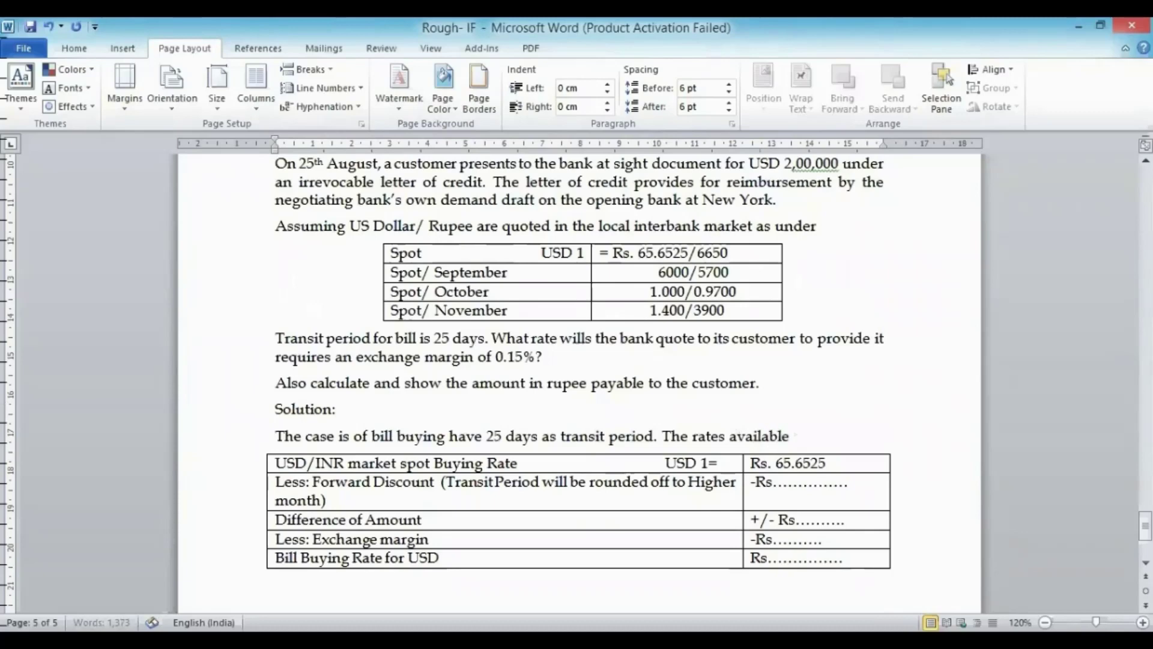
text(in the )
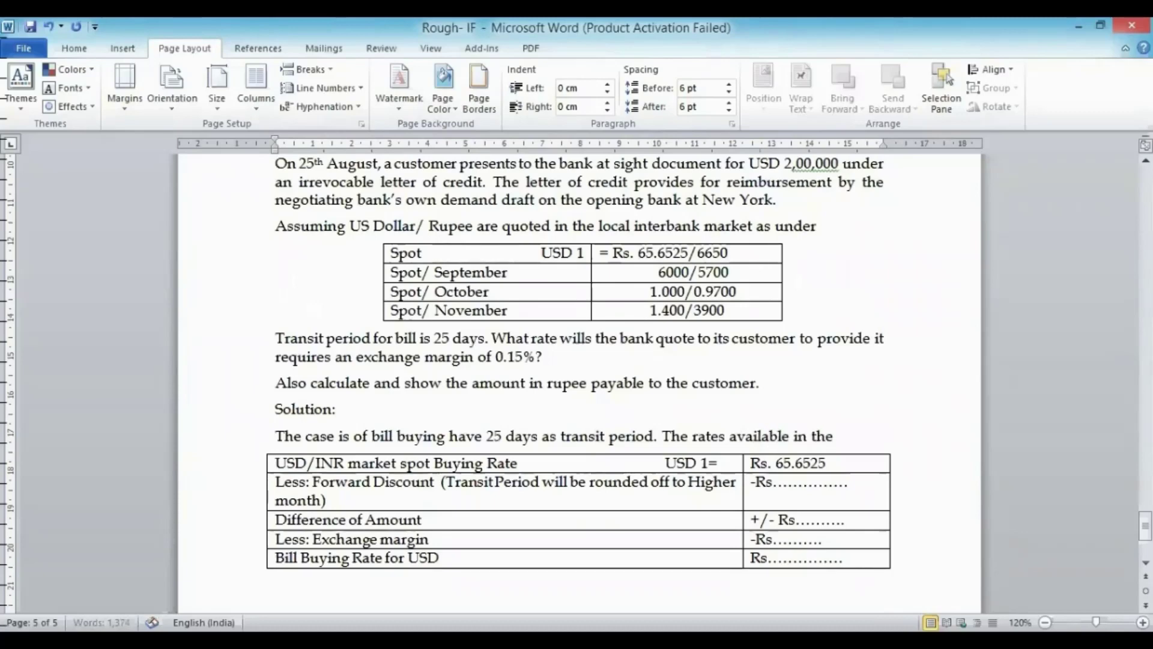
text(loc)
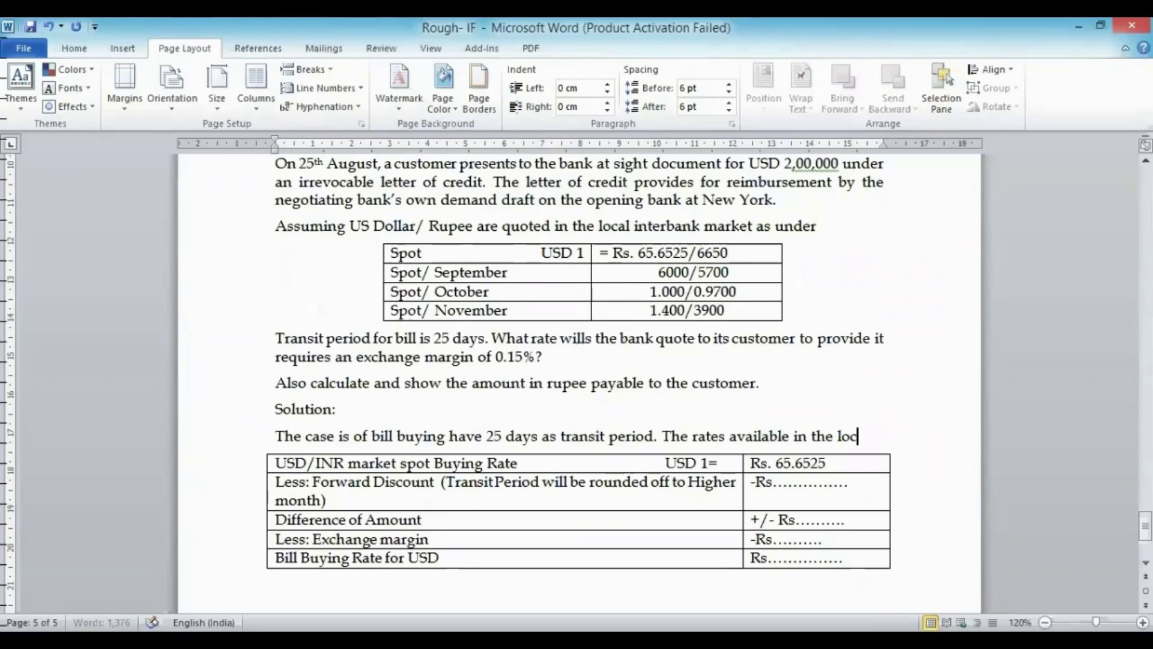
text(al inter)
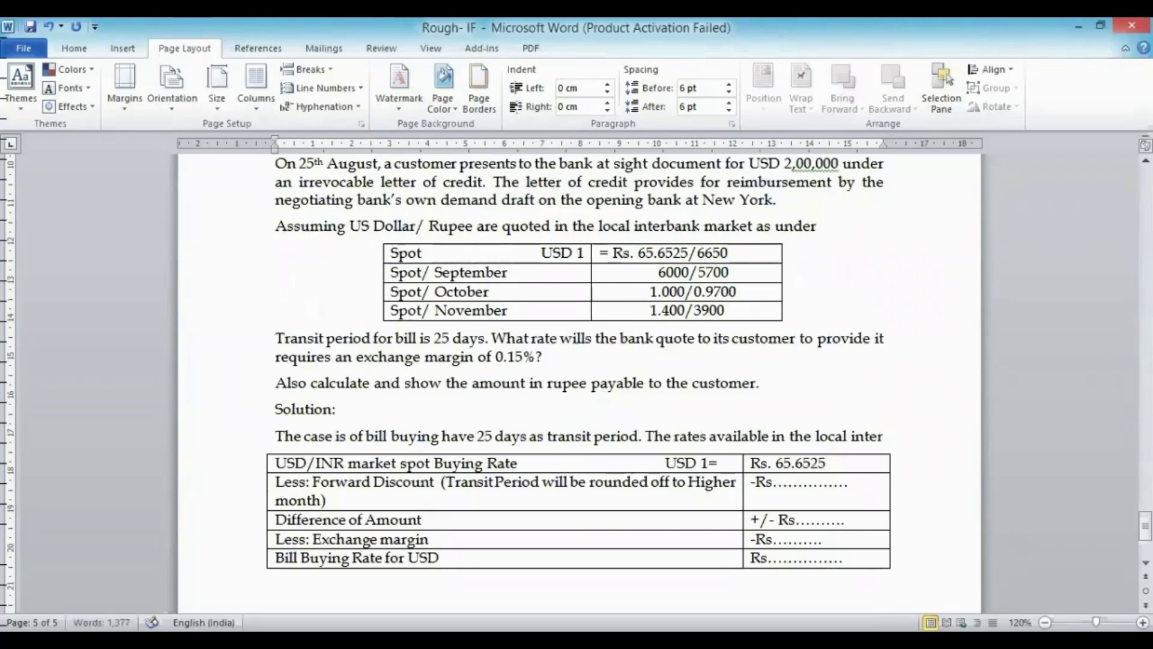
text(-bank)
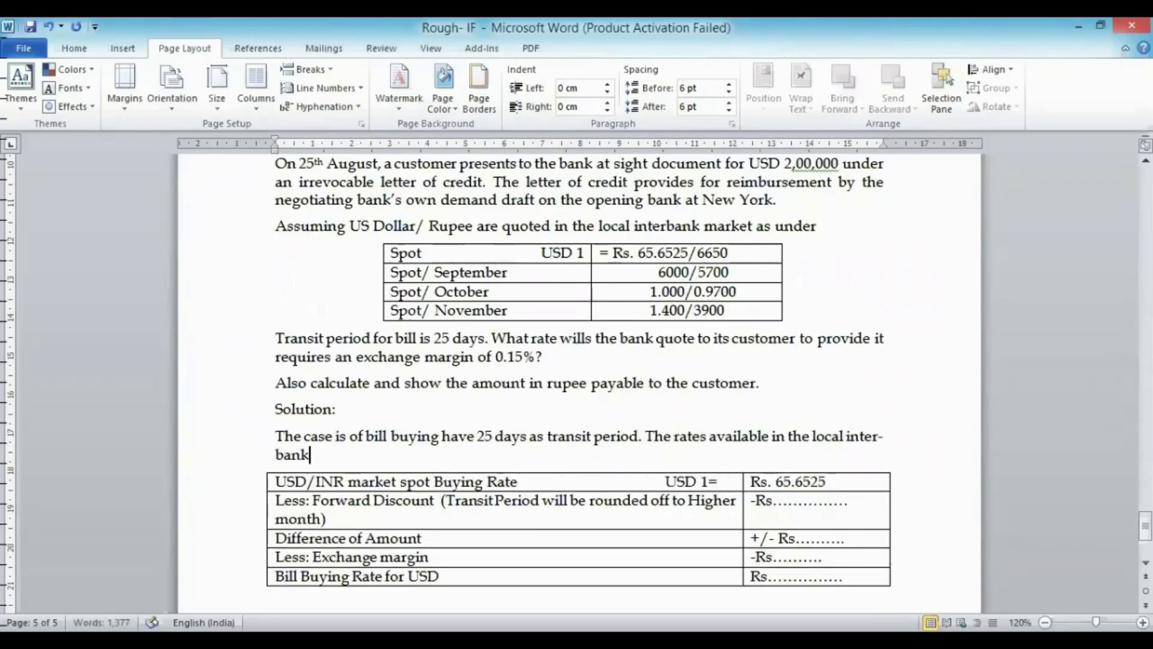
text( market are a)
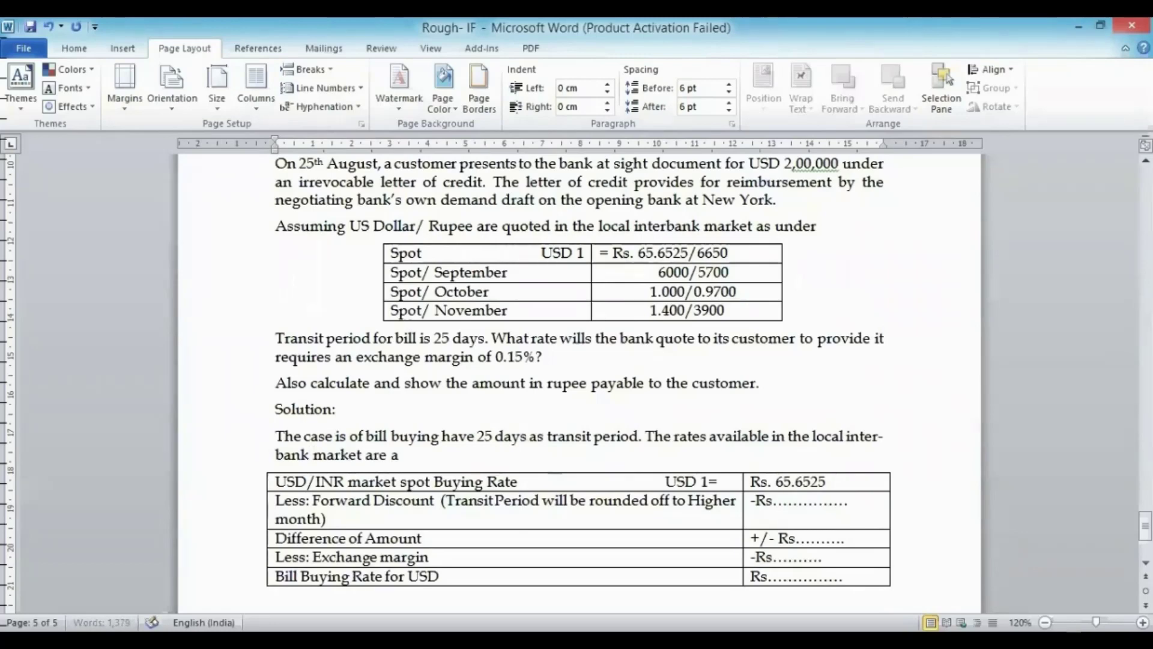
text(t discount)
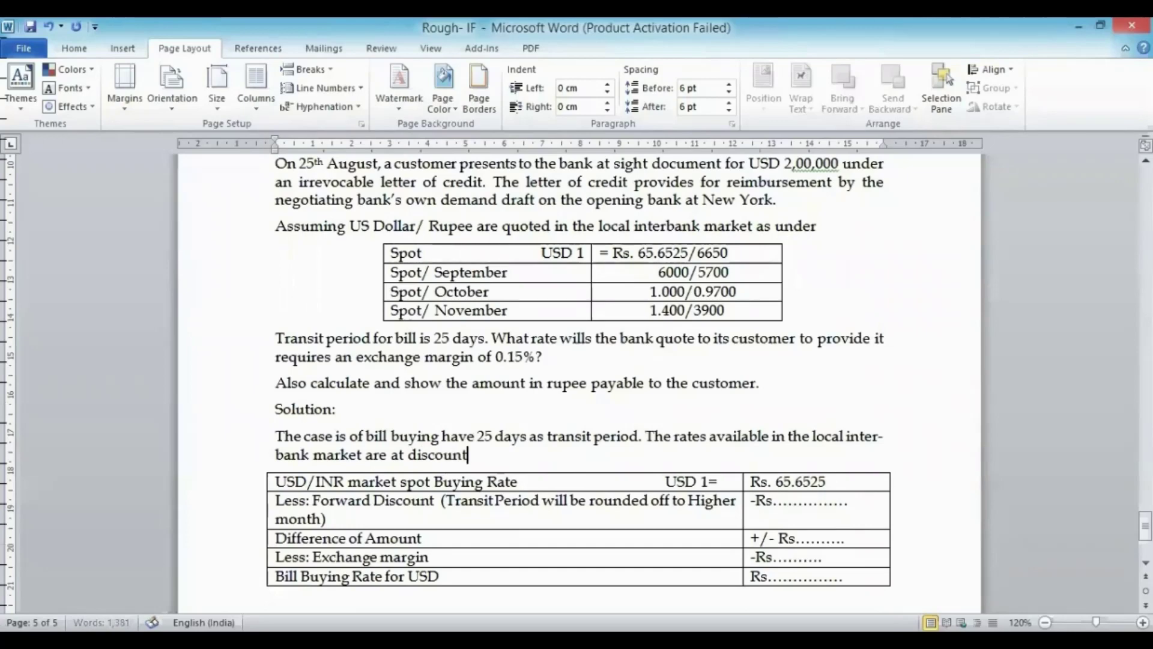
Step: Save the document while ending the paragraph with ". Therefore, transit period will be rounded off to higher month."
text(. therefore,)
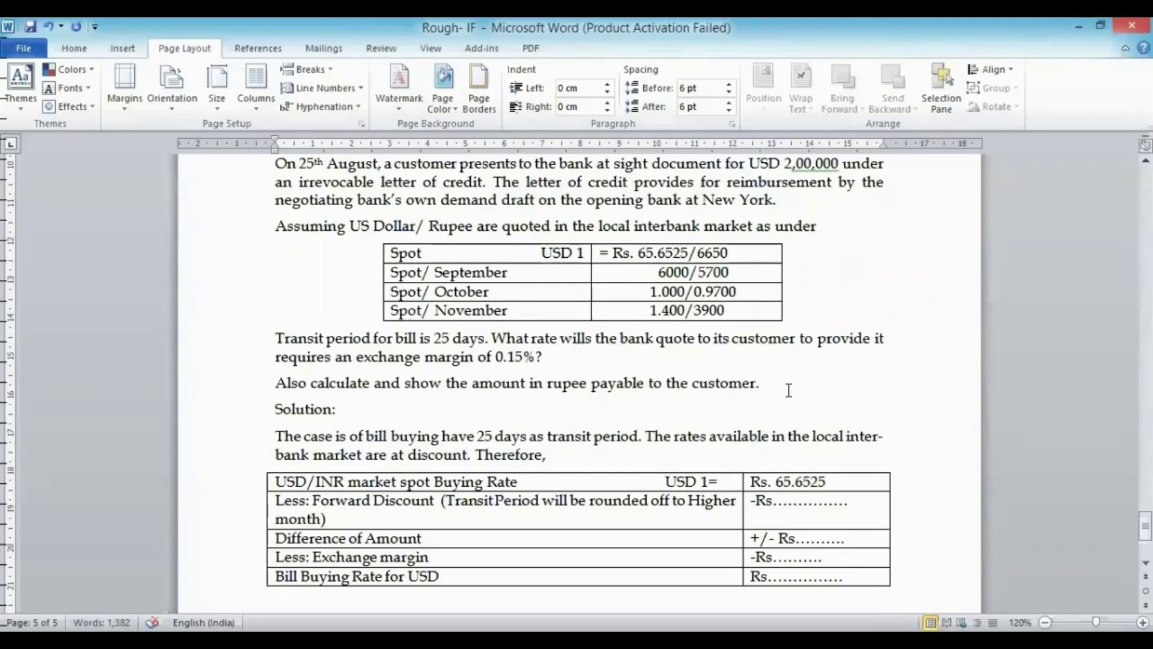
key(ctrl+s)
text(transit)
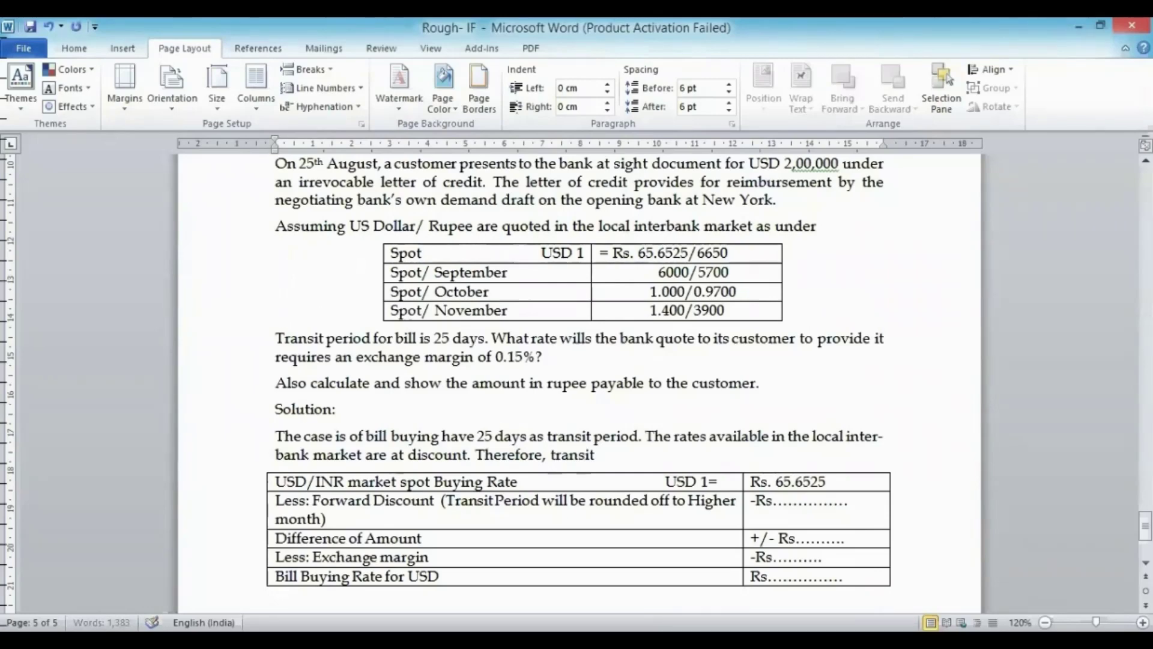
text( period )
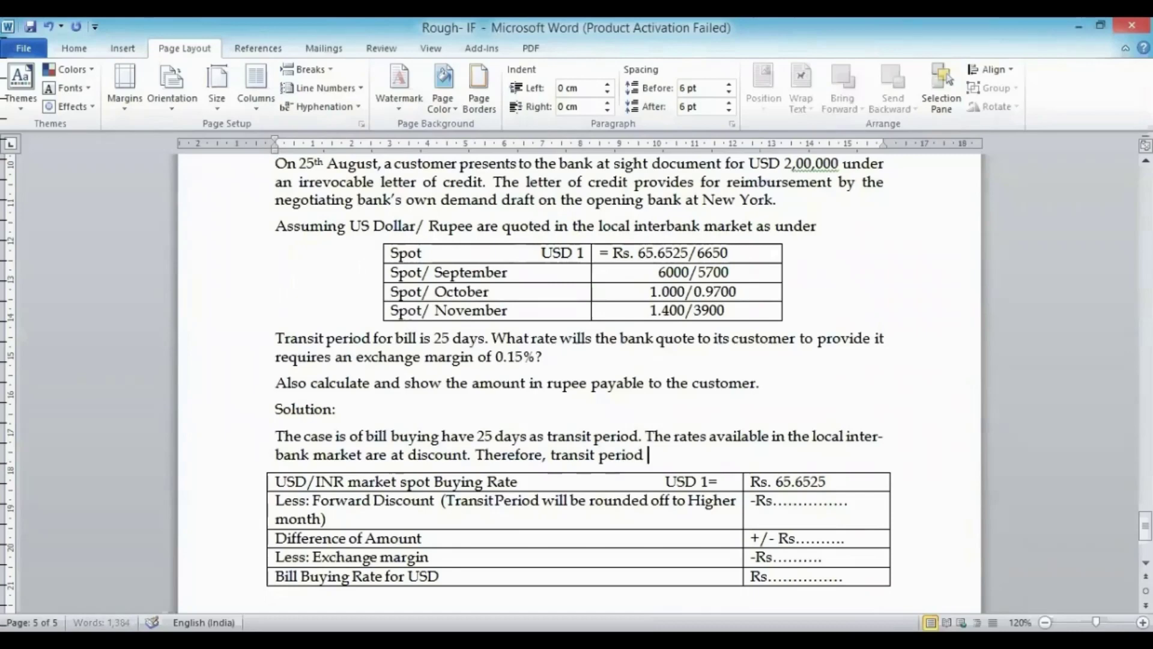
text(will be rounded)
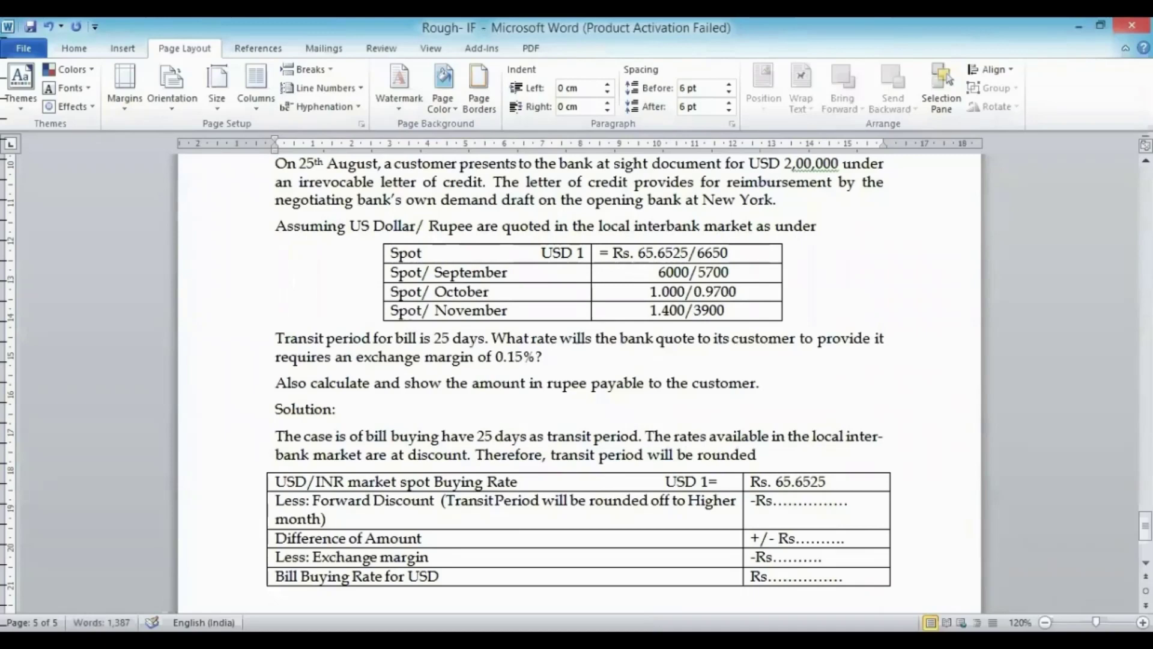
text( off to higher m)
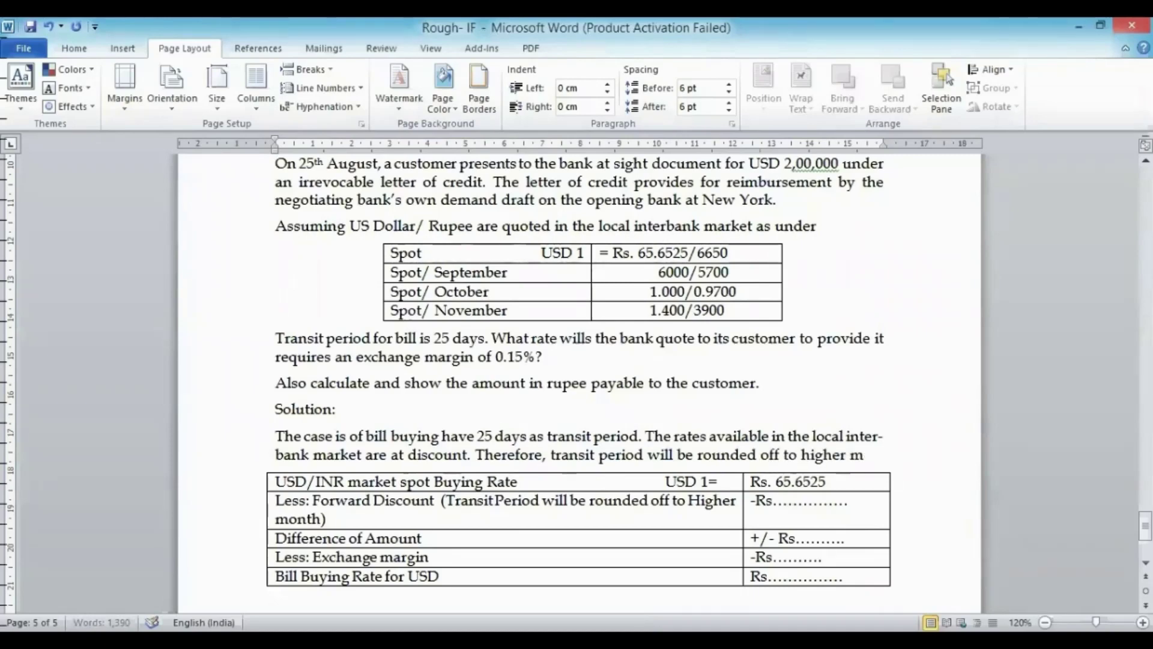
text(onth)
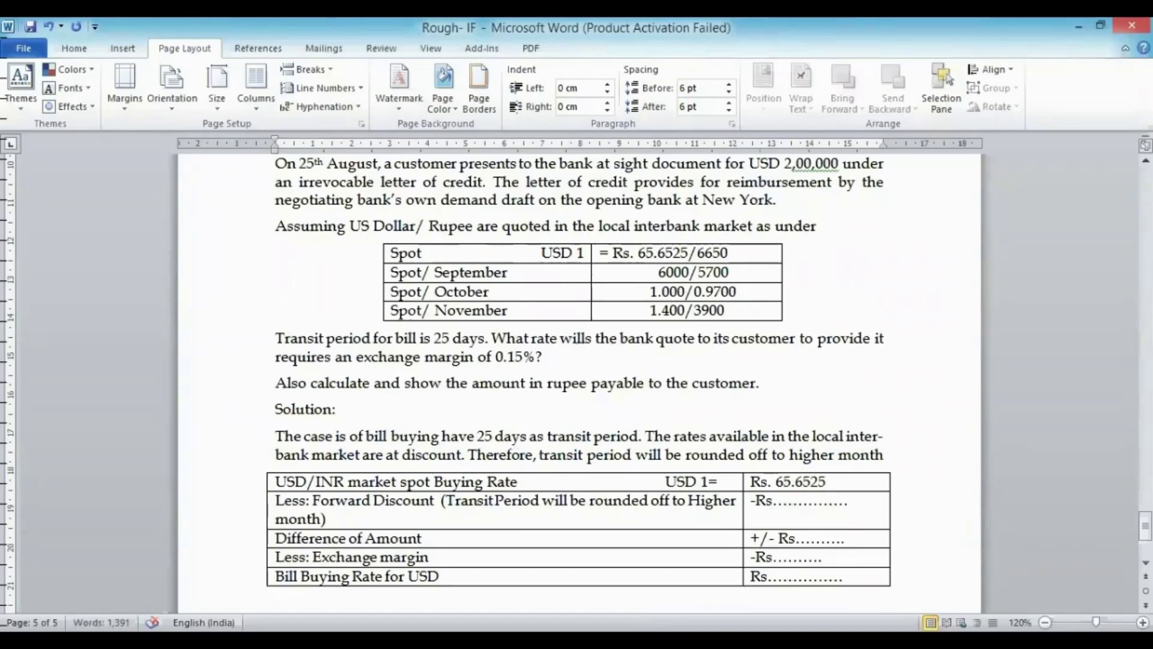
text(.)
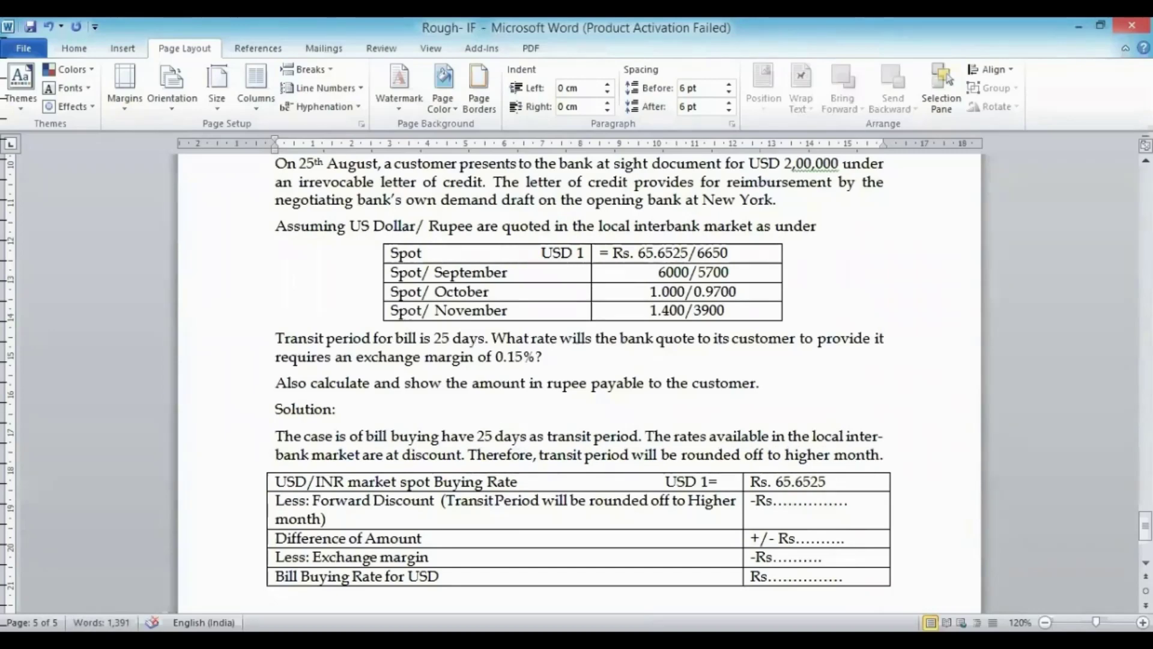
Step: Start a new paragraph above the solution table with "The due date will be 19th September,"
key(Return)
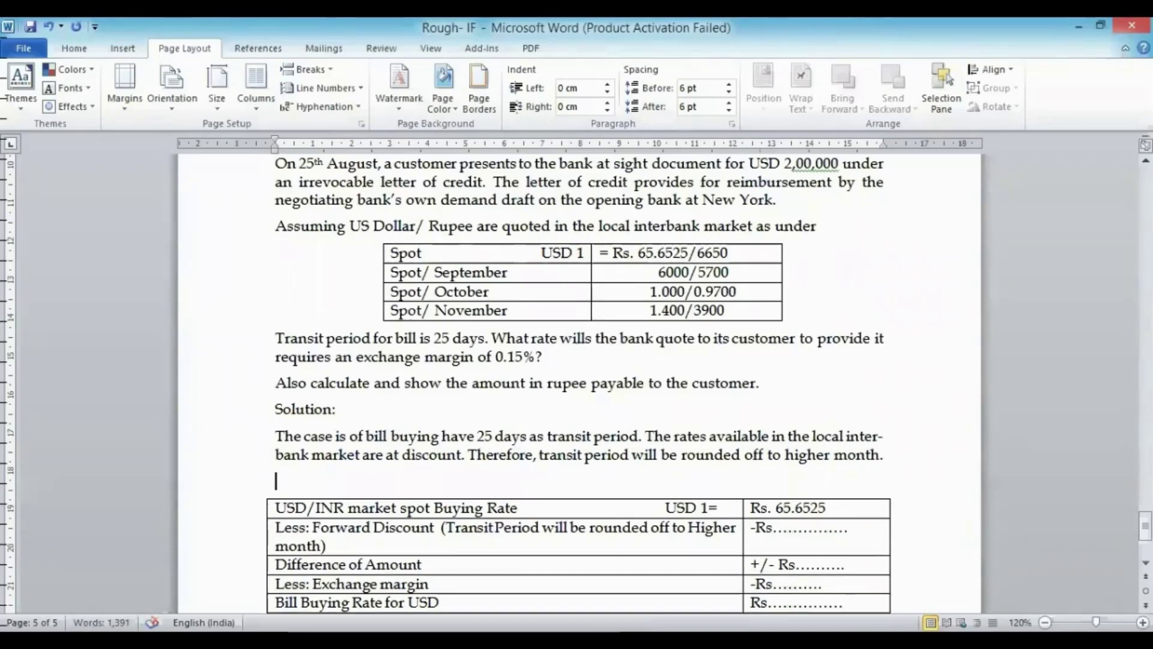
text(the due d)
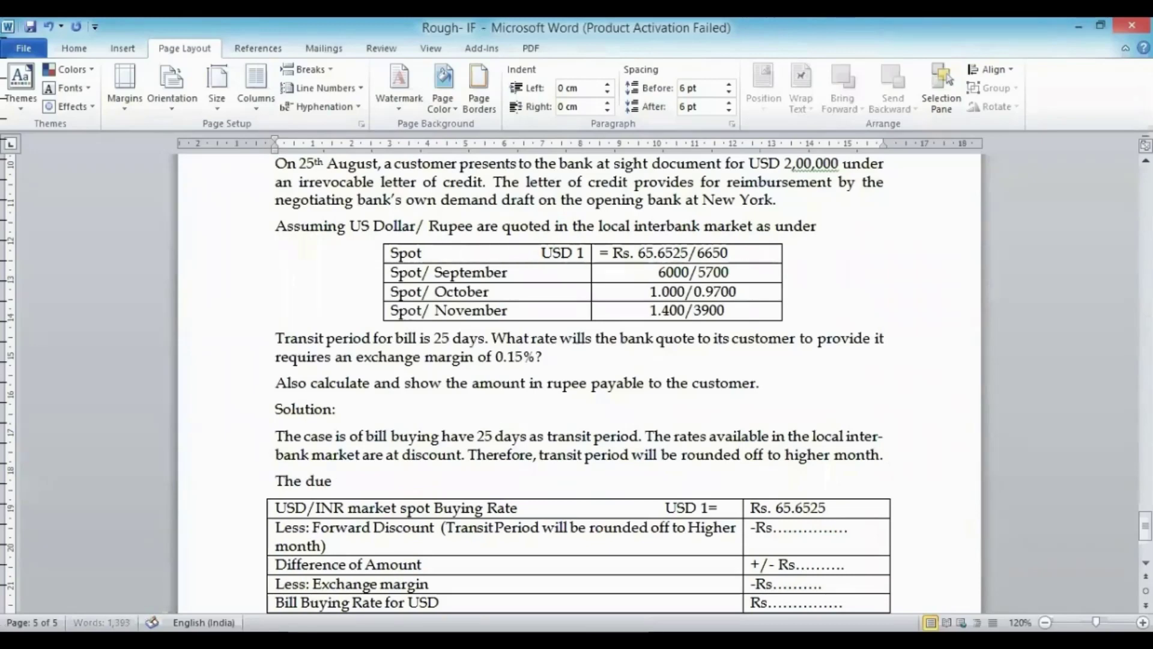
text(ate will n)
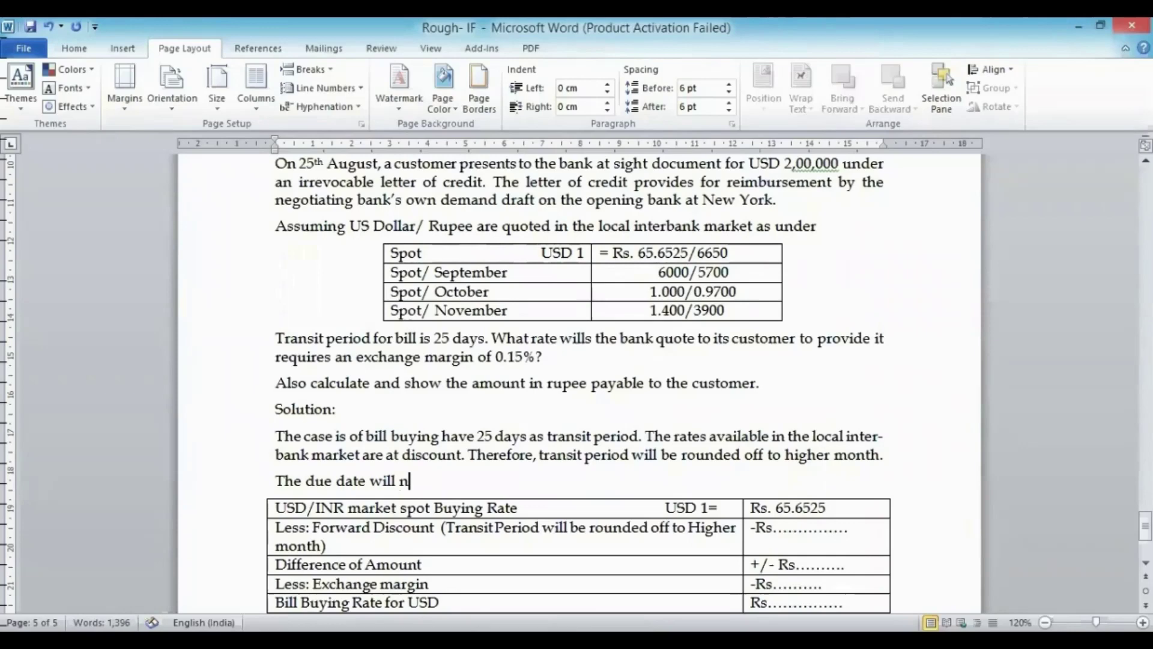
key(BackSpace)
text(be 19t)
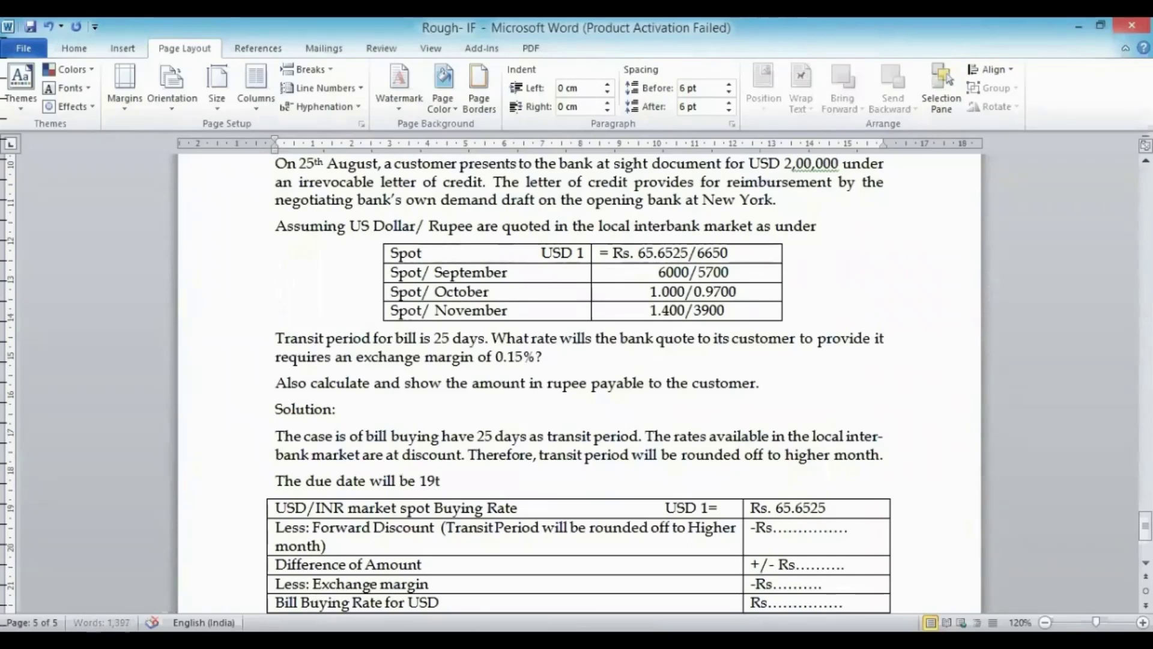
text(h Sept)
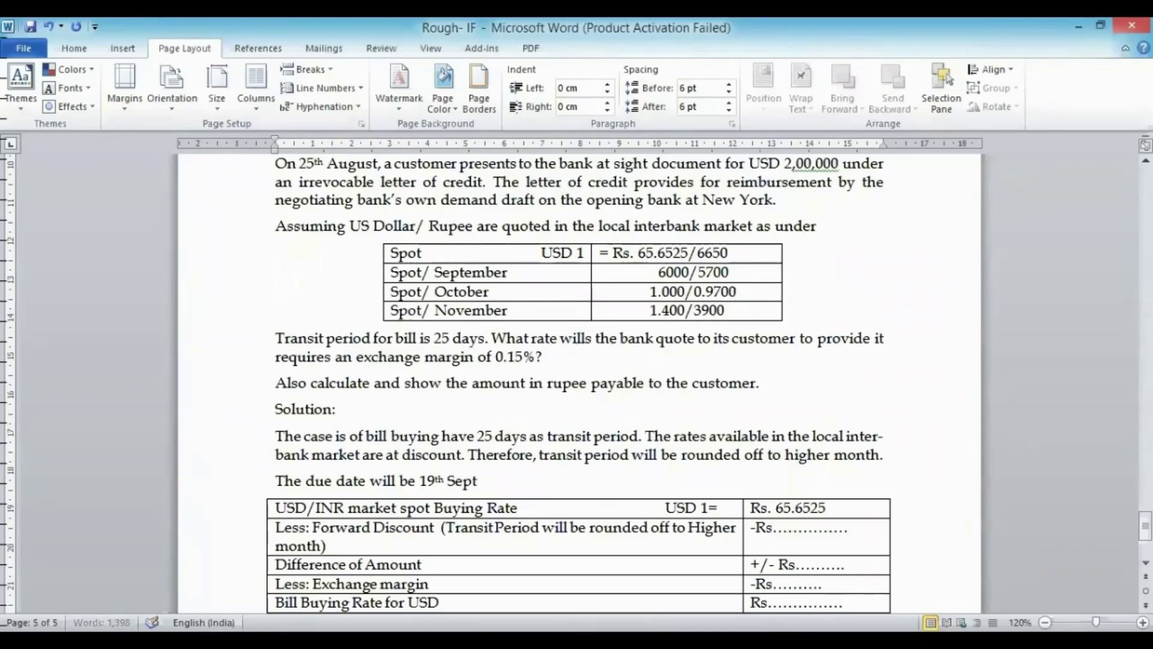
text(ember)
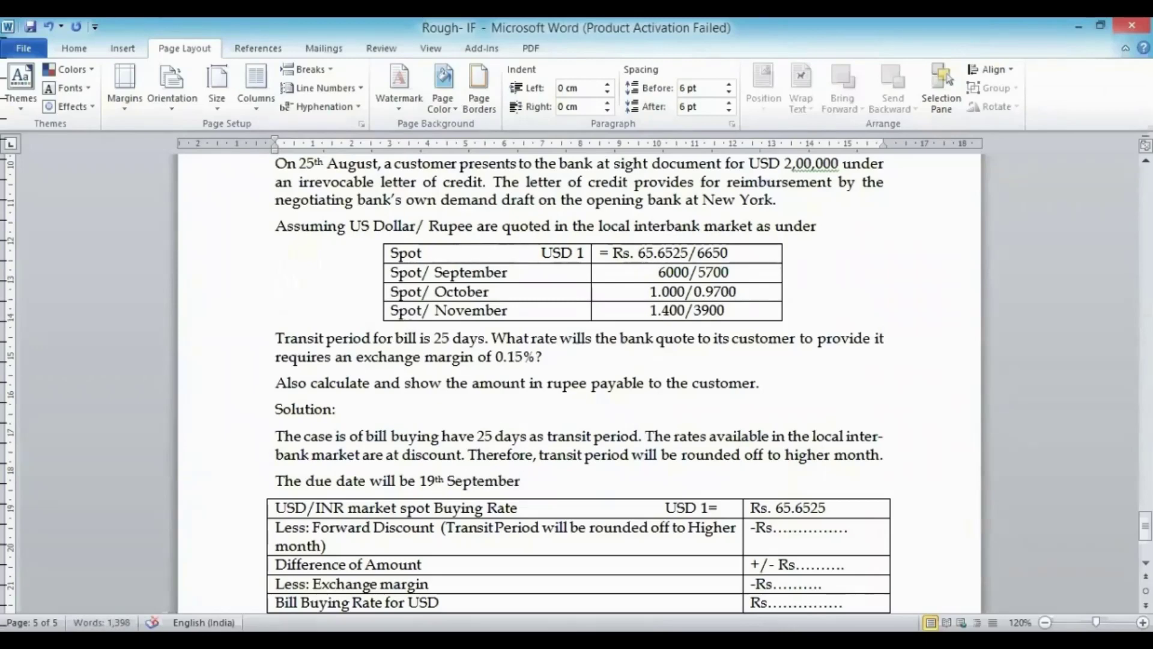
text(,)
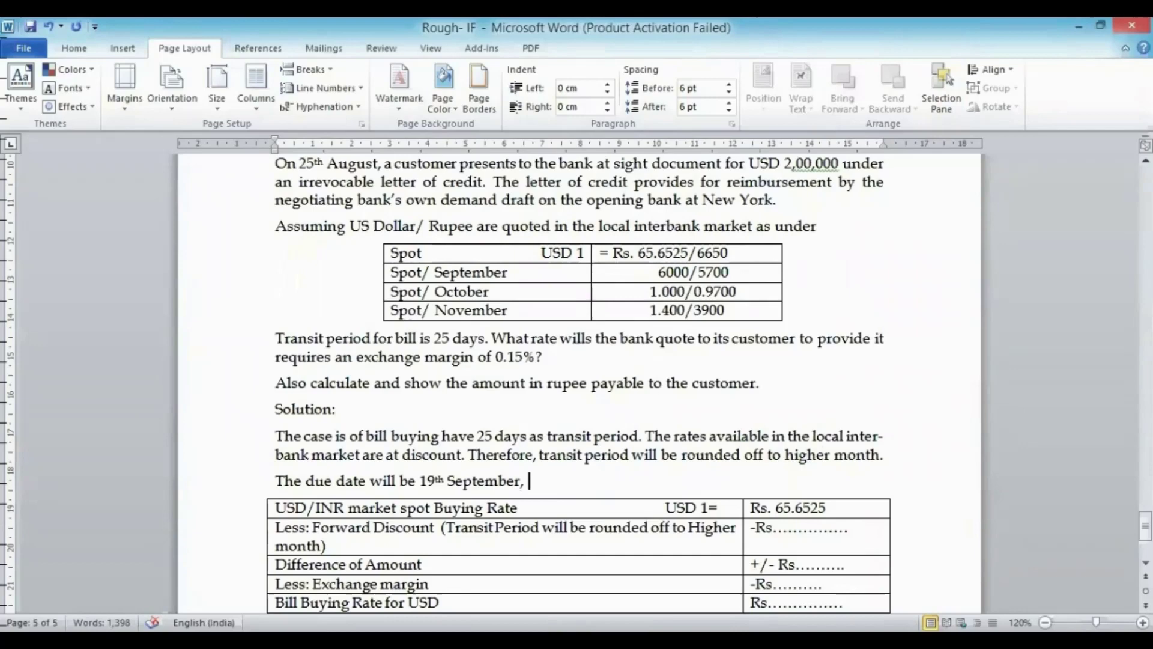
Step: Complete the due date sentence with "so it will be rounded off for the month of September rates."
text(so)
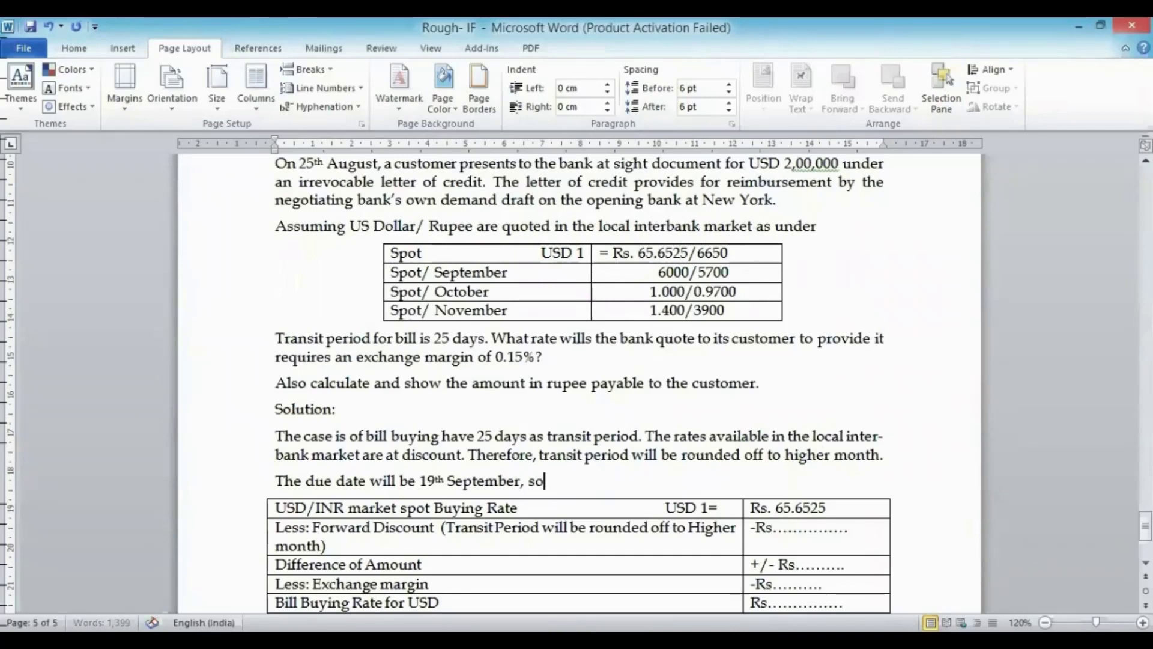
text( it will be rounded o)
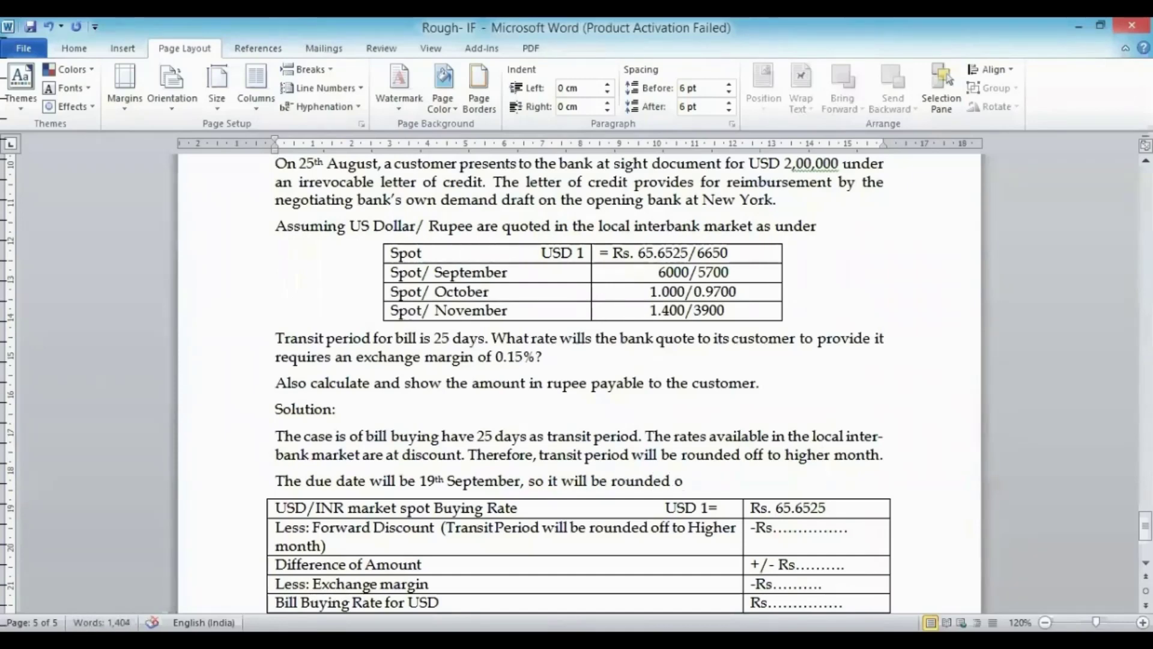
text(ff fo)
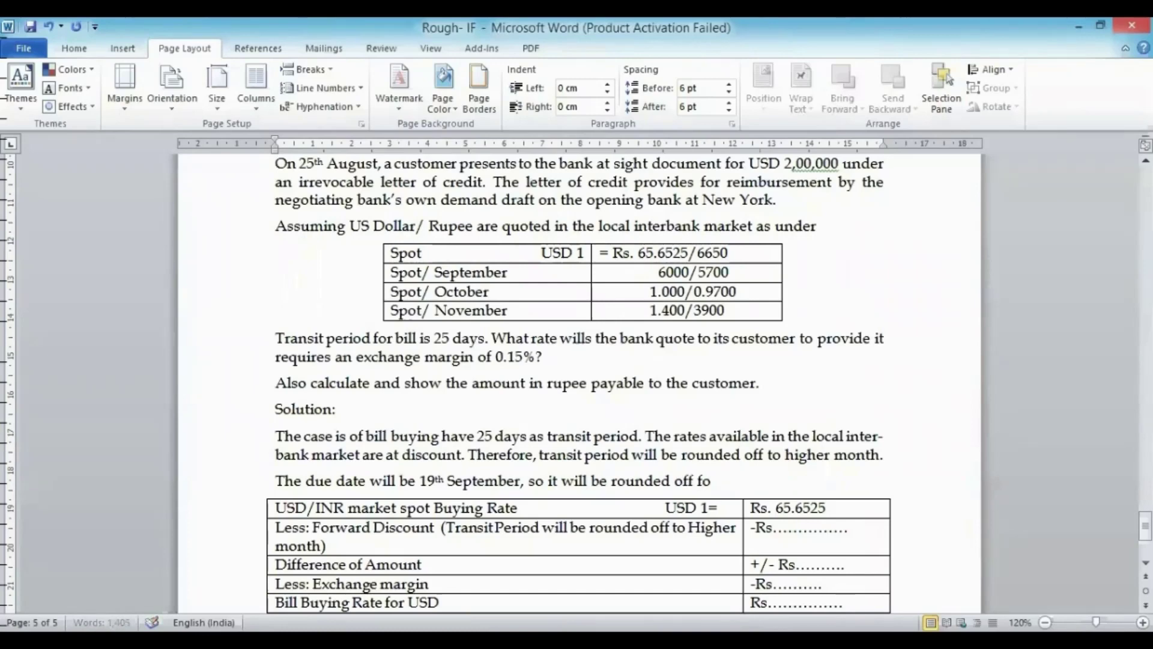
text(r the )
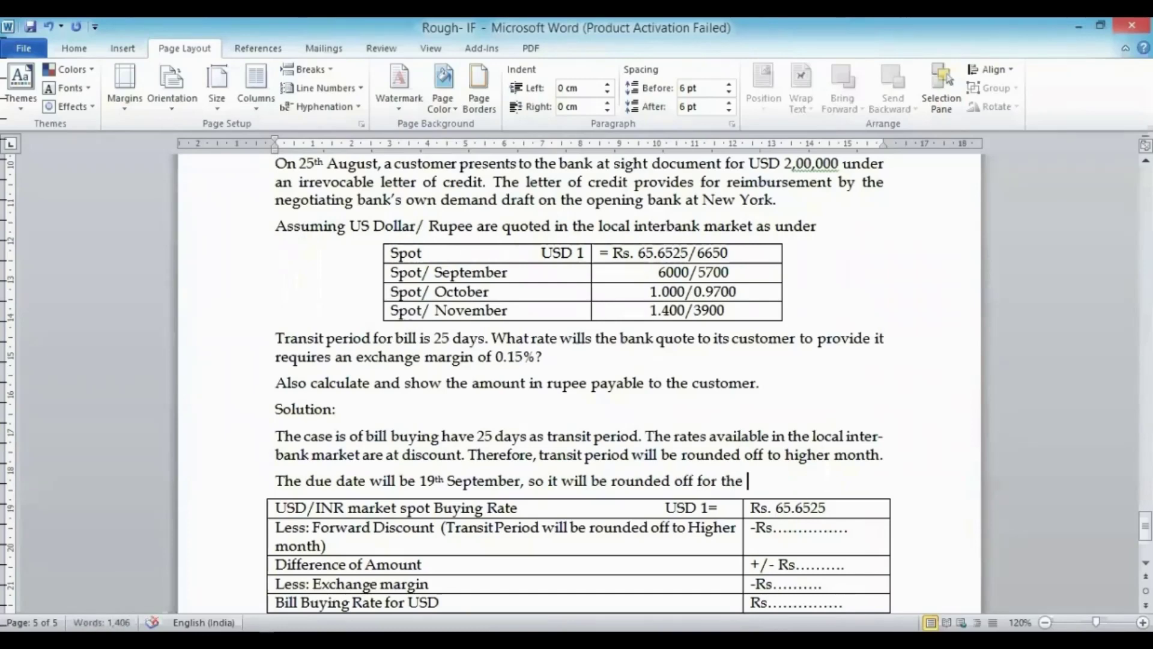
text(month)
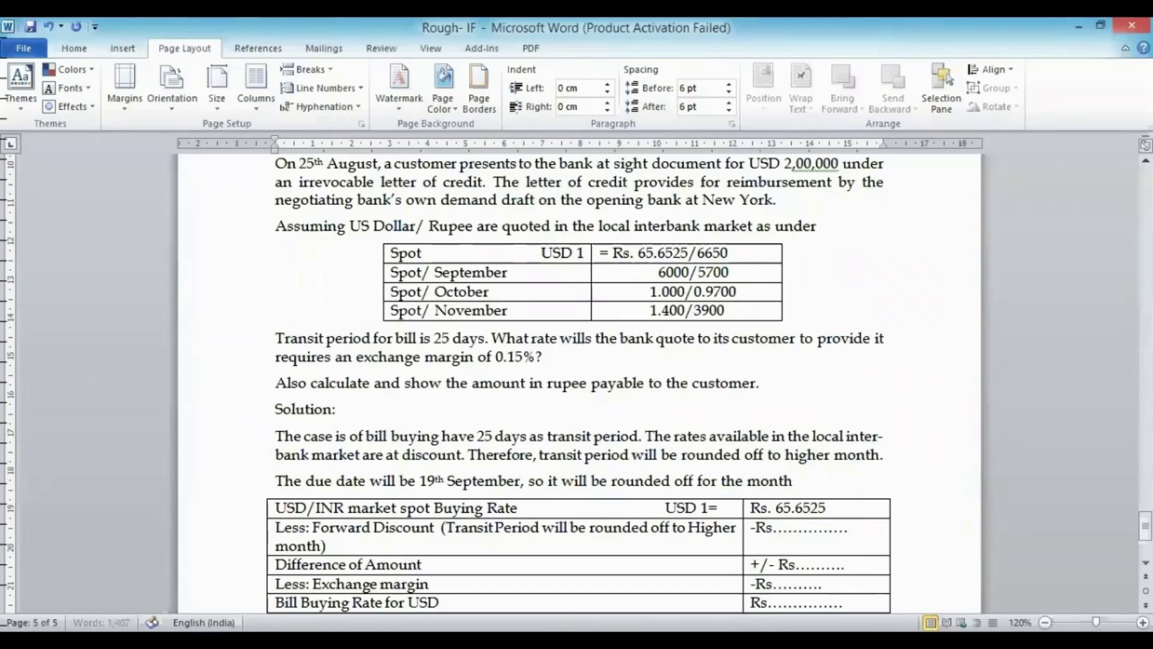
text( odf)
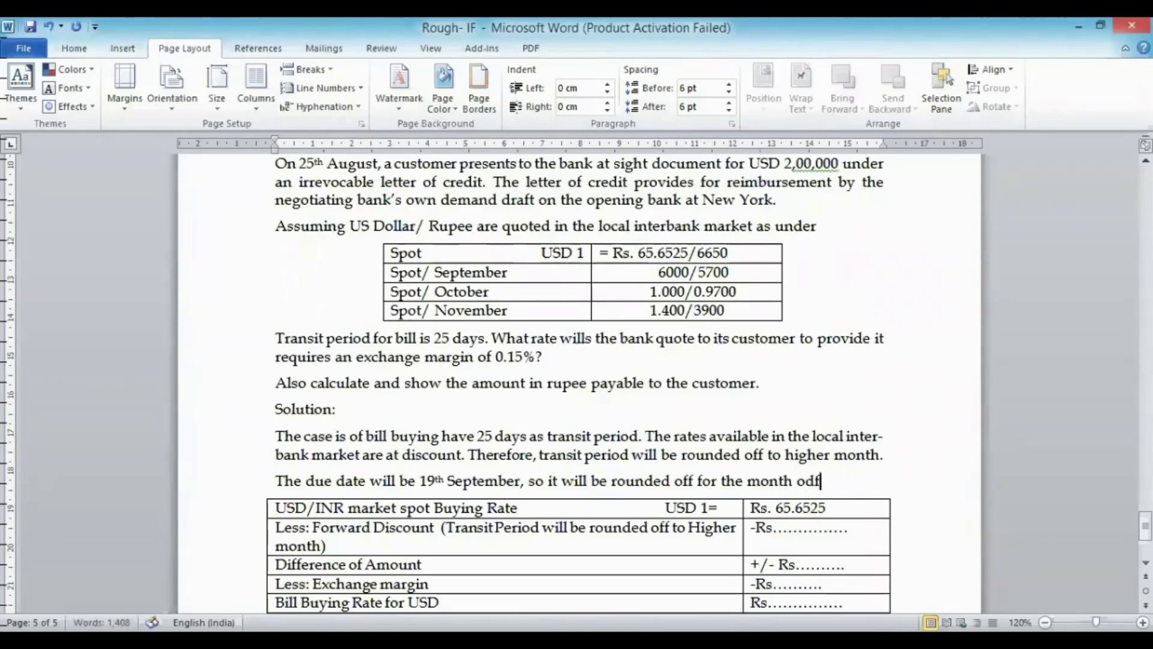
key(BackSpace)
key(BackSpace)
text(f s)
text(eptem)
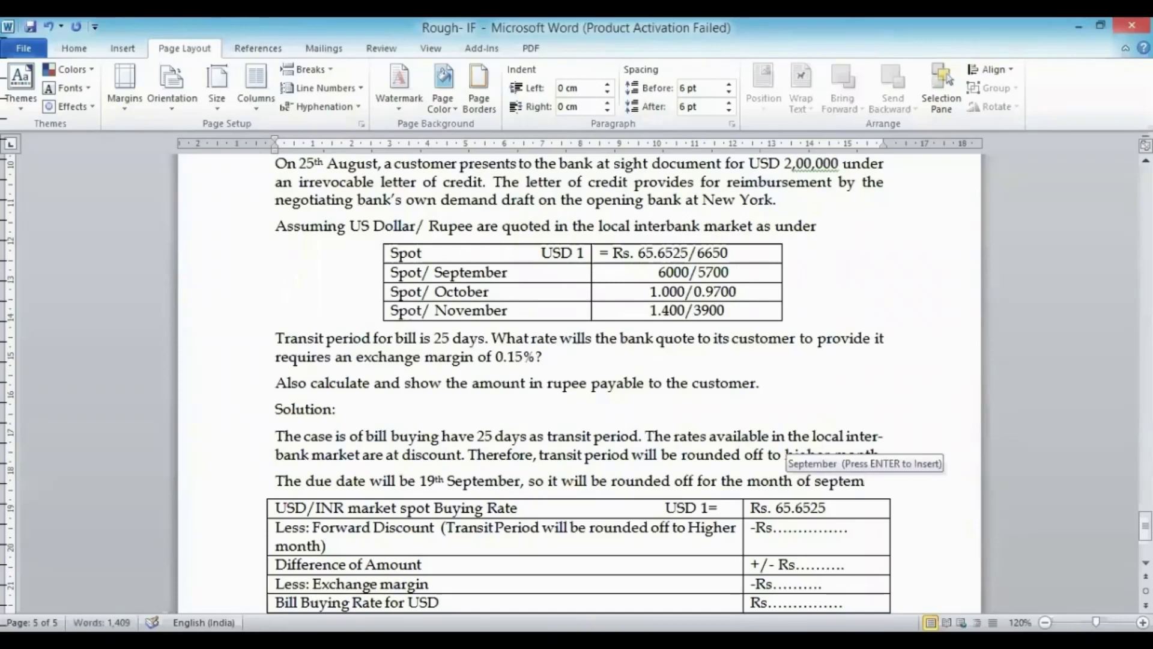
key(Return)
text(rates)
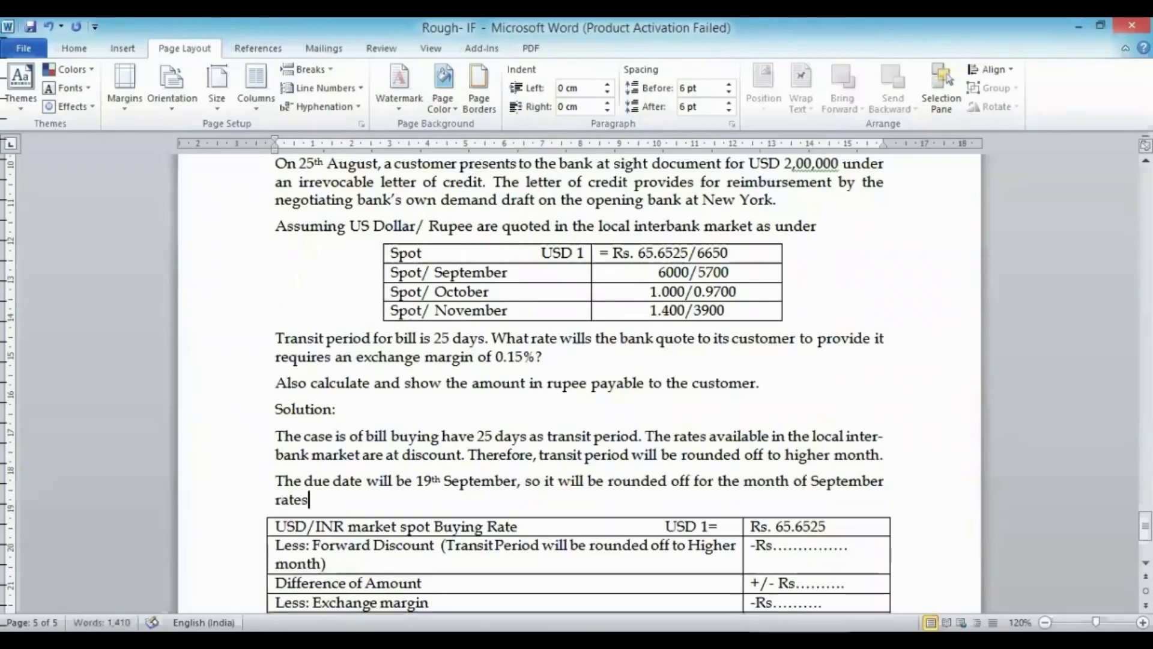
text(.)
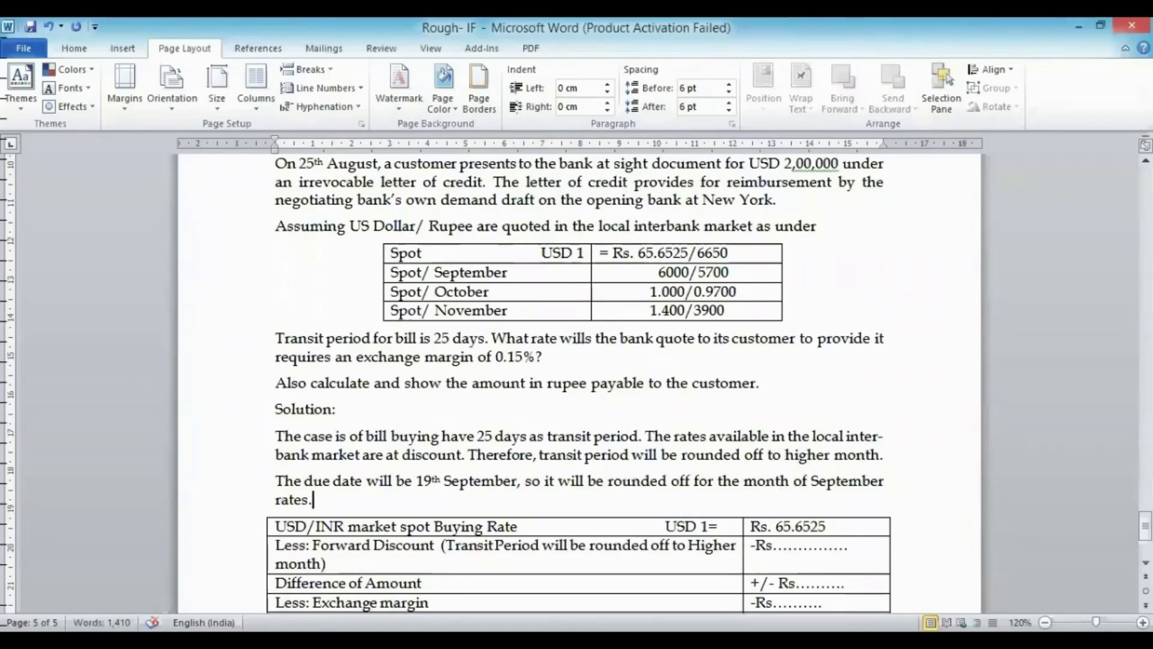
Step: Replace the bracketed note in the "Less: Forward Discount" row with "for the month of September"
double_click(448, 546)
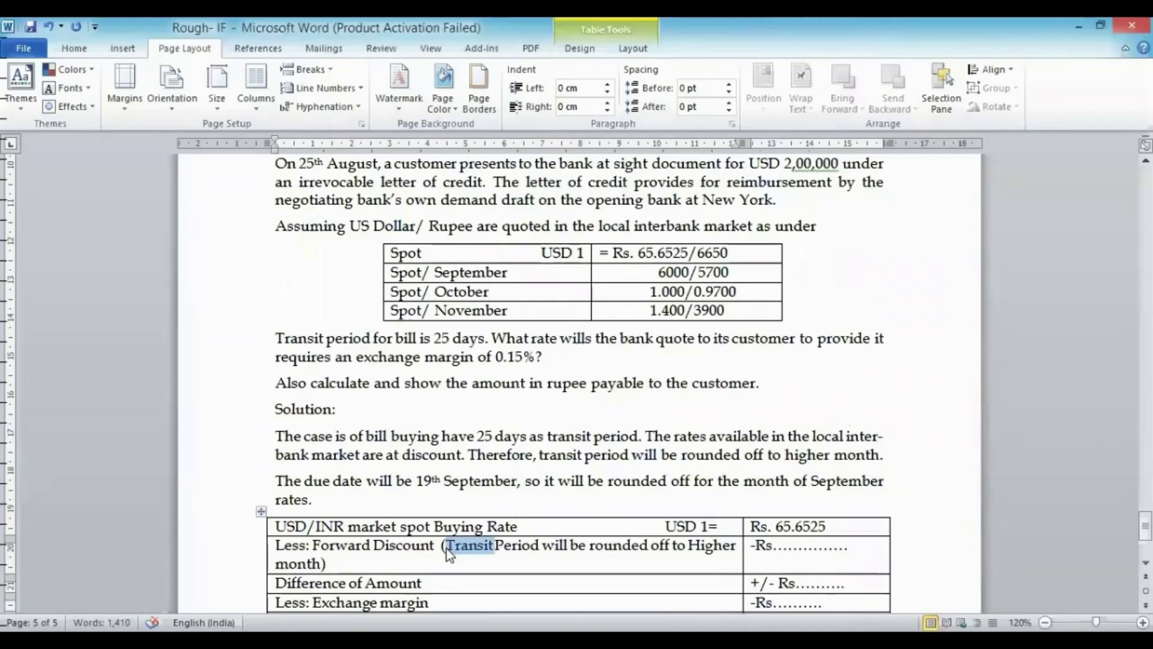
key(ctrl+shift+Right)
key(ctrl+shift+Right)
key(ctrl+shift+Right)
key(ctrl+shift+Right)
key(ctrl+shift+Right)
key(ctrl+shift+Right)
key(ctrl+shift+Right)
key(ctrl+shift+Right)
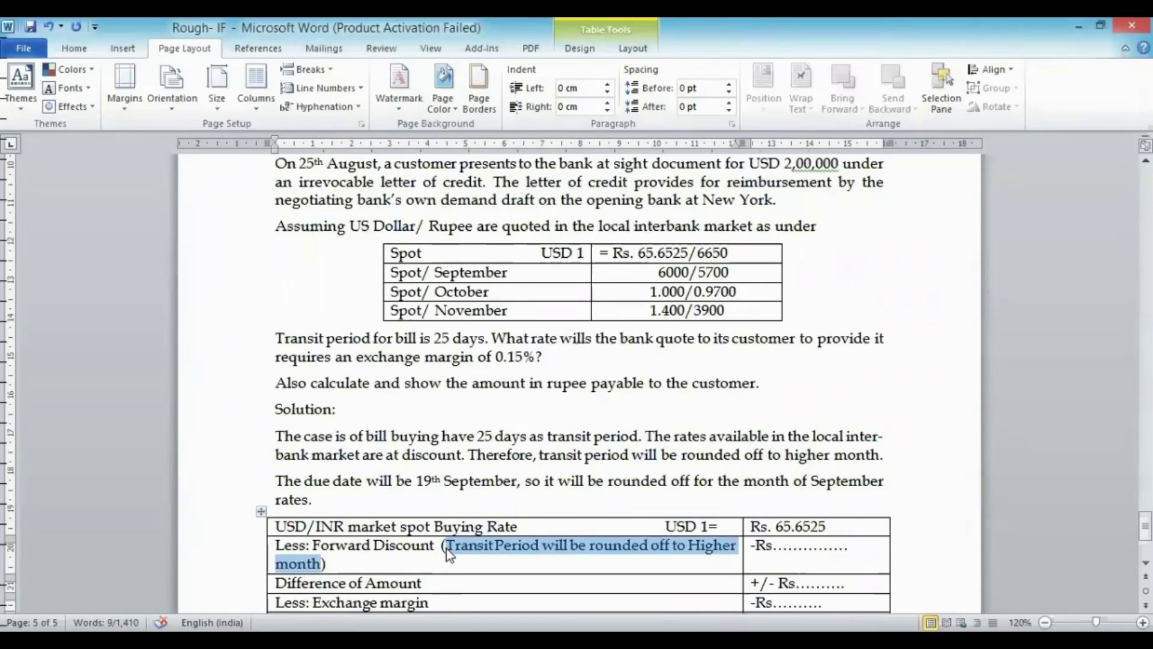
key(Delete)
key(BackSpace)
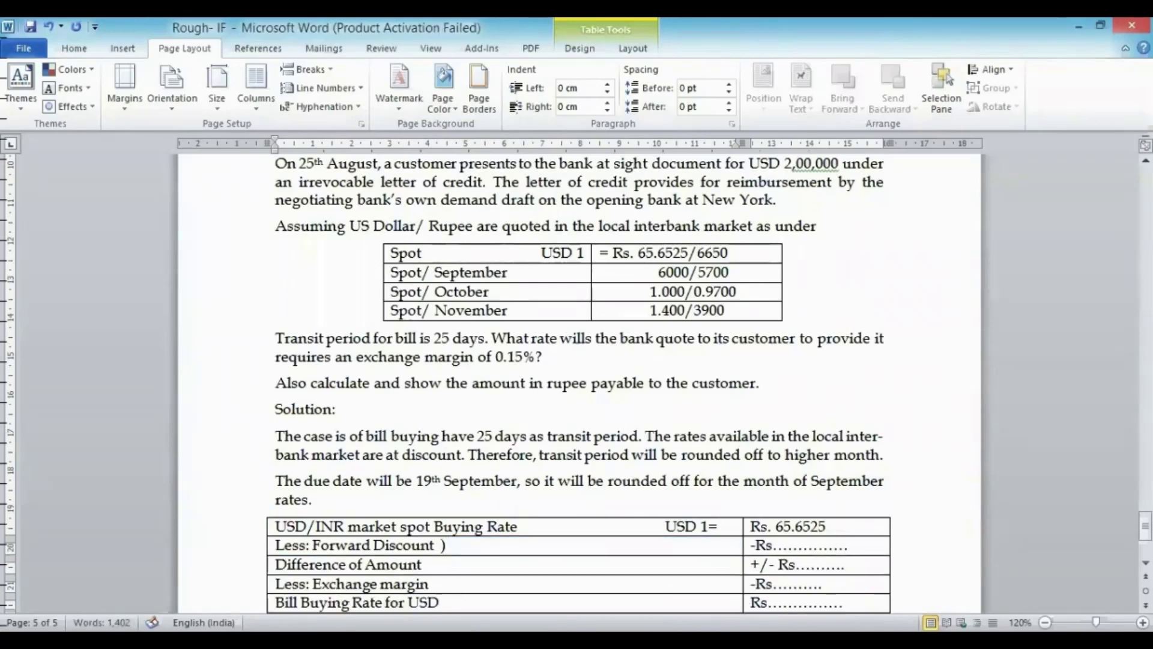
key(Delete)
text(for the month)
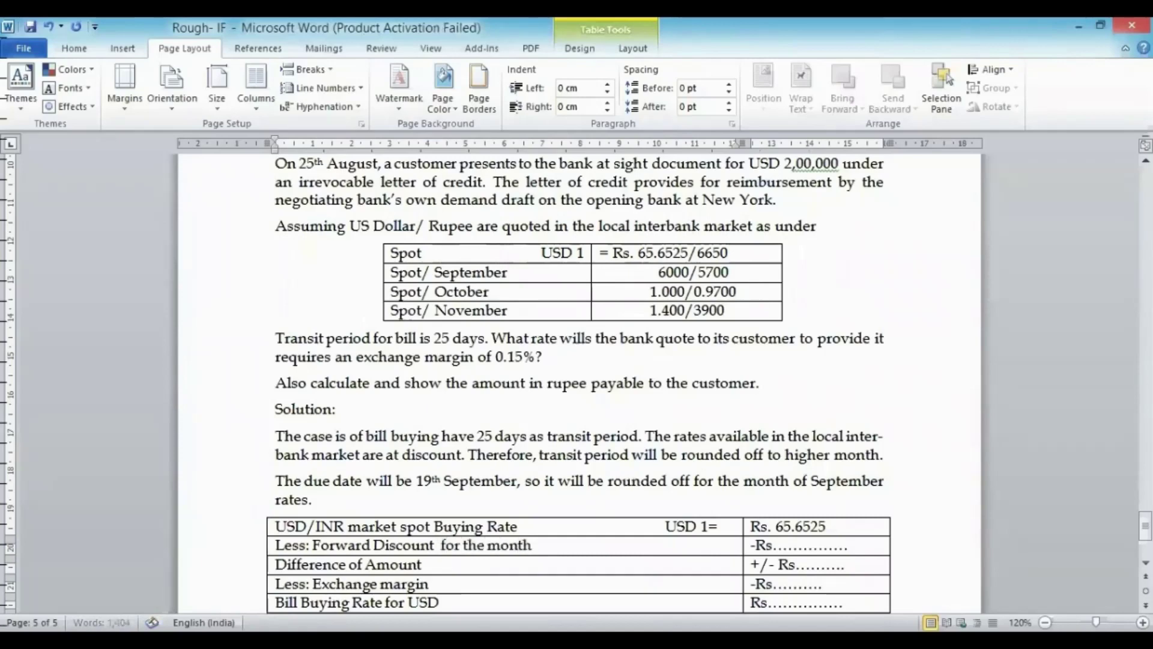
text( of September)
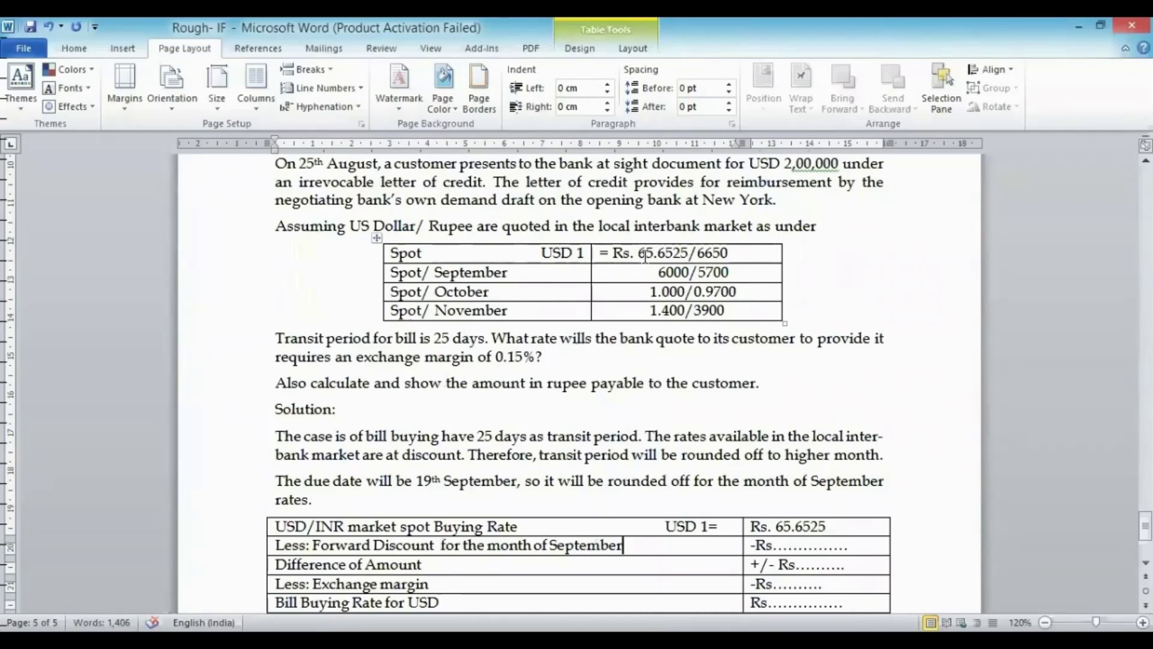
Step: Fill the forward discount amount with the September buying figure copied from the question's rate table, written as "-Rs. 0.6000"
double_click(659, 272)
key(ctrl+c)
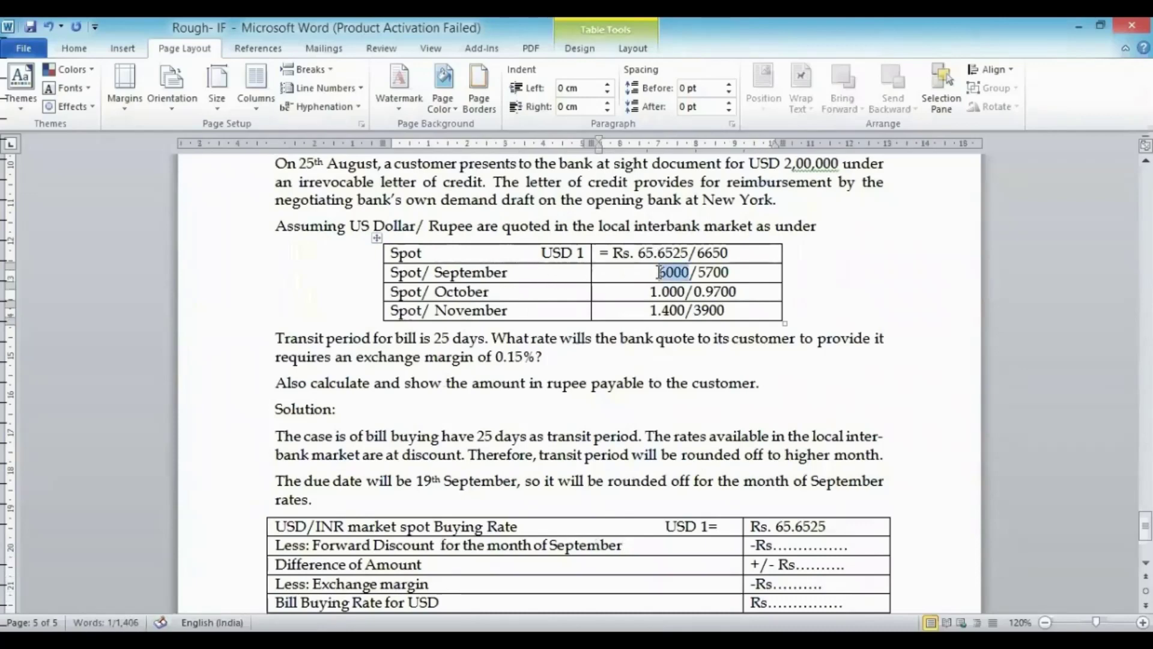
click(776, 547)
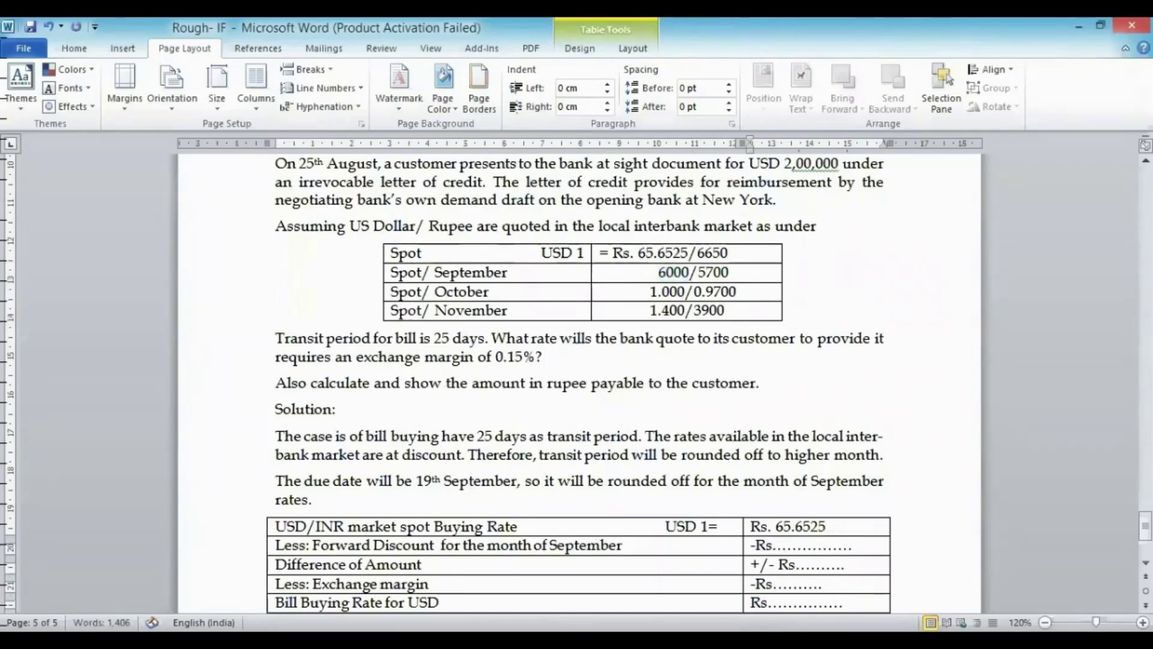
double_click(775, 547)
key(ctrl+v)
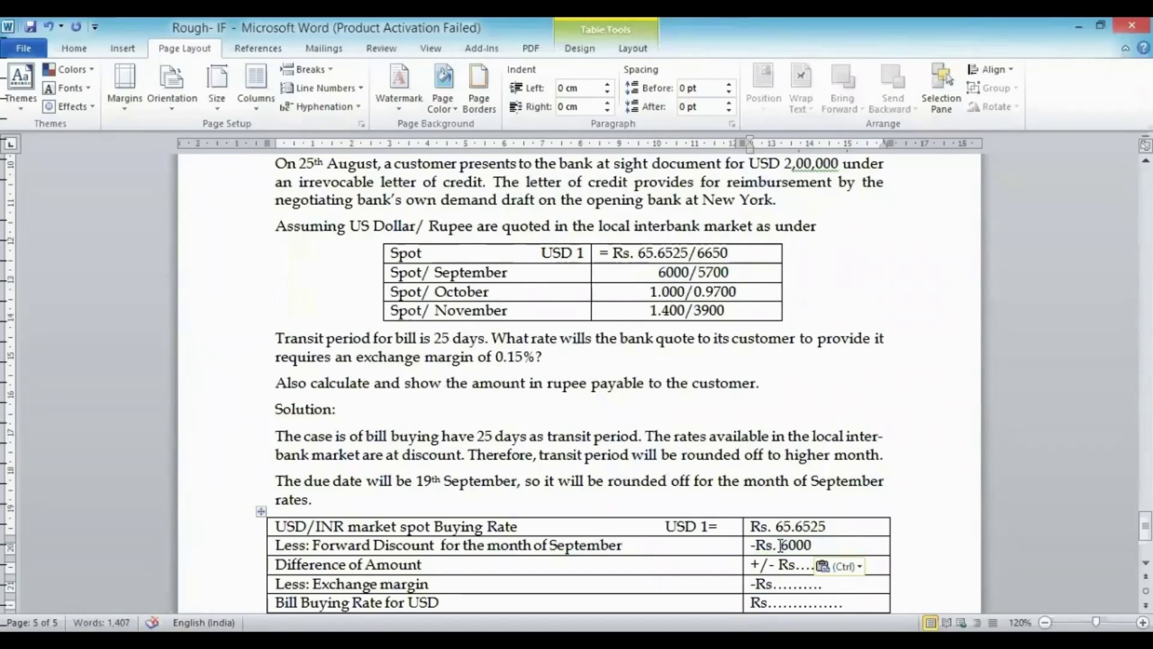
click(780, 545)
text(.)
key(Left)
text(0)
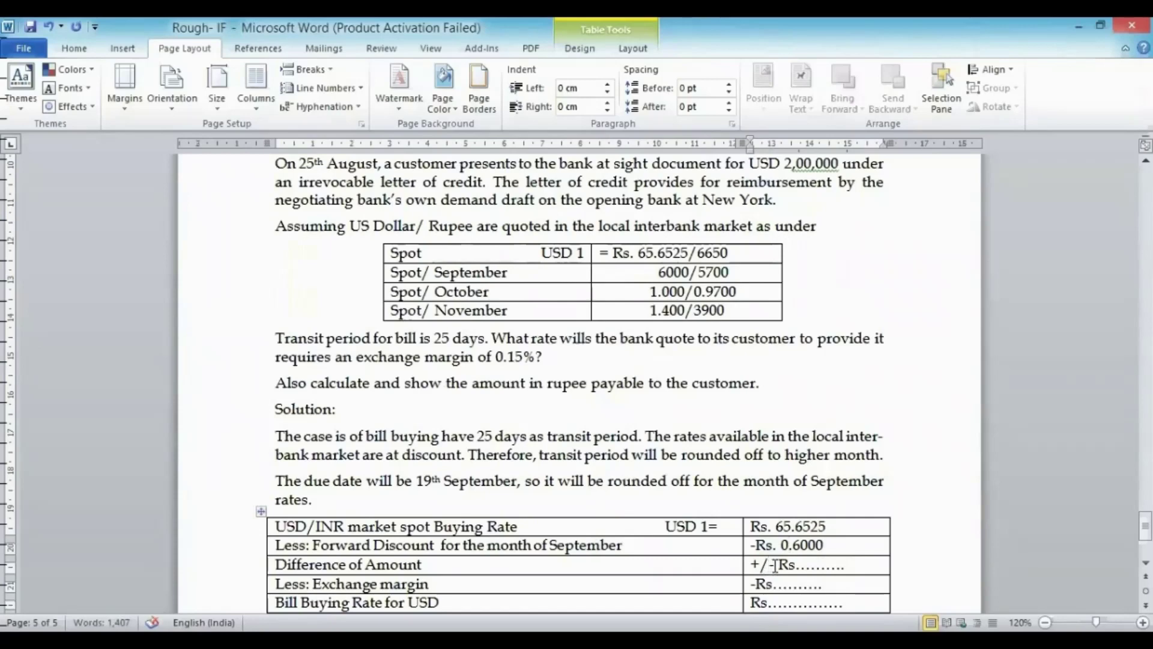
Step: Remove the "+/-" sign in front of "Rs" in the "Difference of Amount" row
click(777, 564)
key(BackSpace)
key(BackSpace)
key(BackSpace)
key(BackSpace)
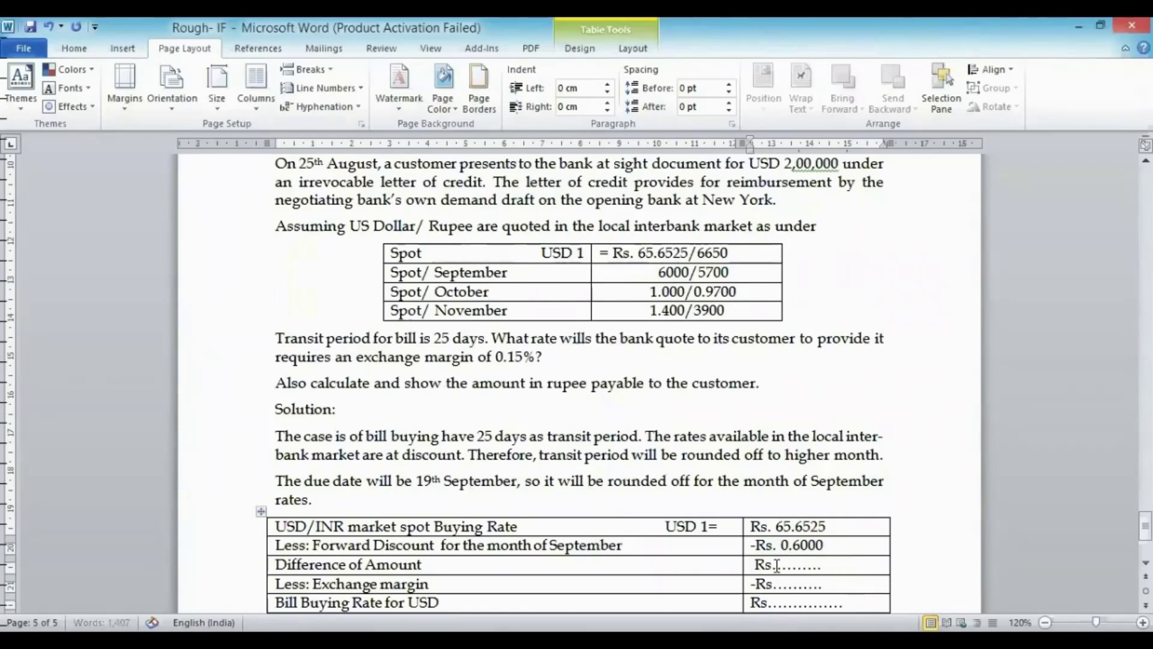
key(BackSpace)
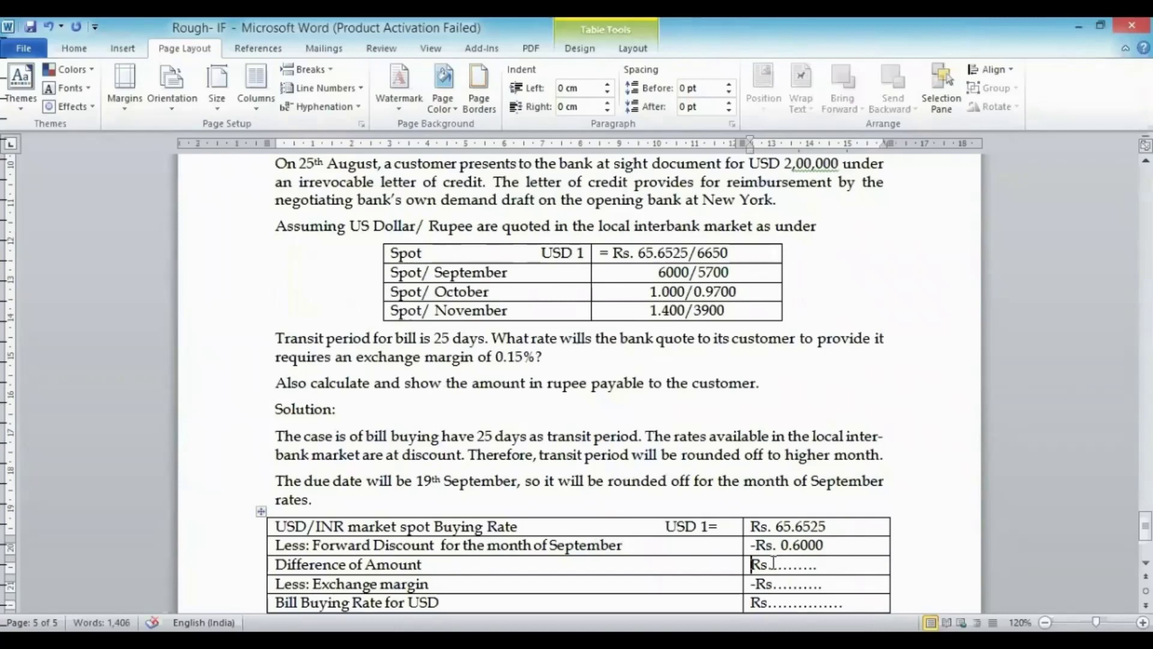
Step: Replace the dotted placeholder in the "Difference of Amount" row so the amount reads "Rs 65.0525"
click(774, 563)
key(shift+End)
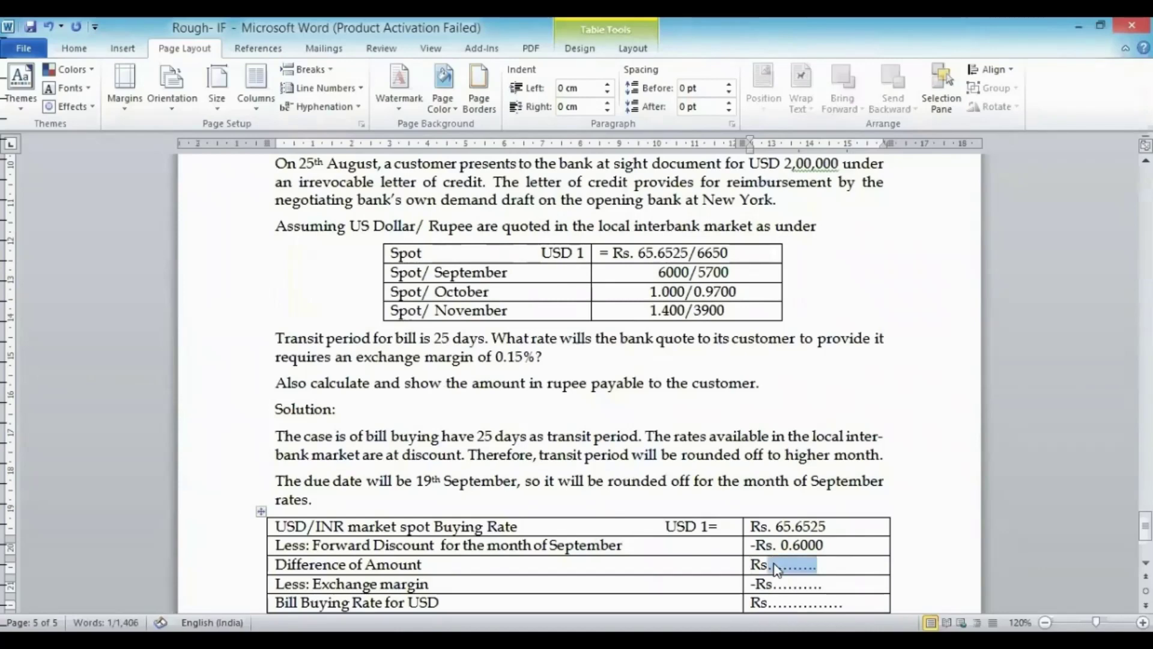
key(Delete)
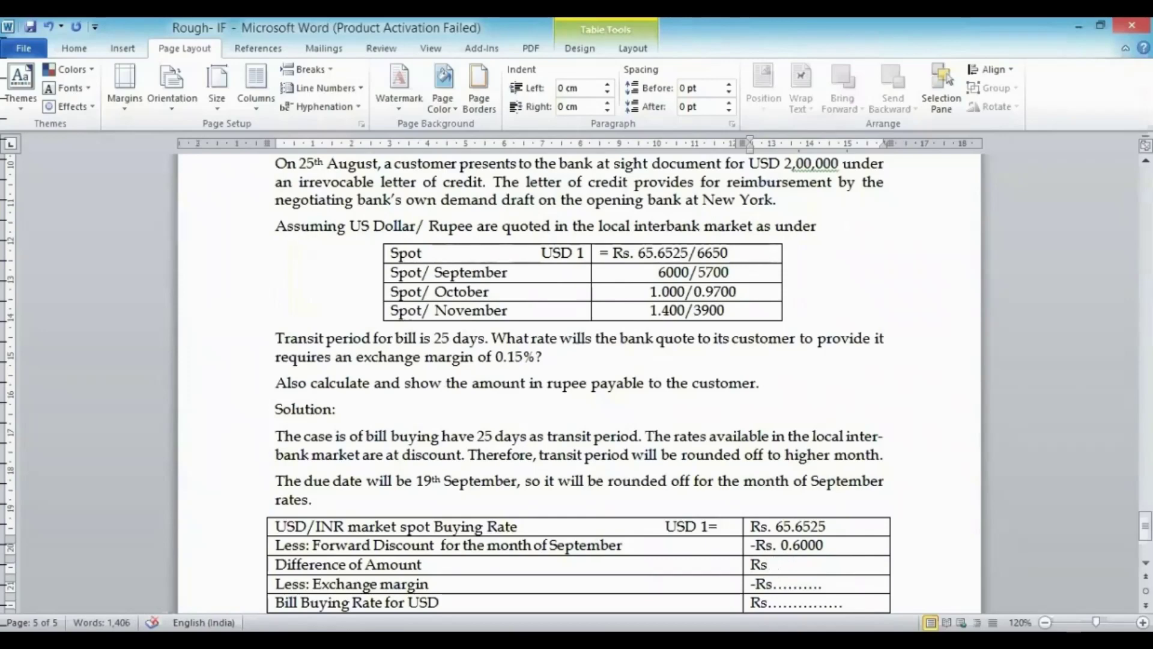
text(65.05)
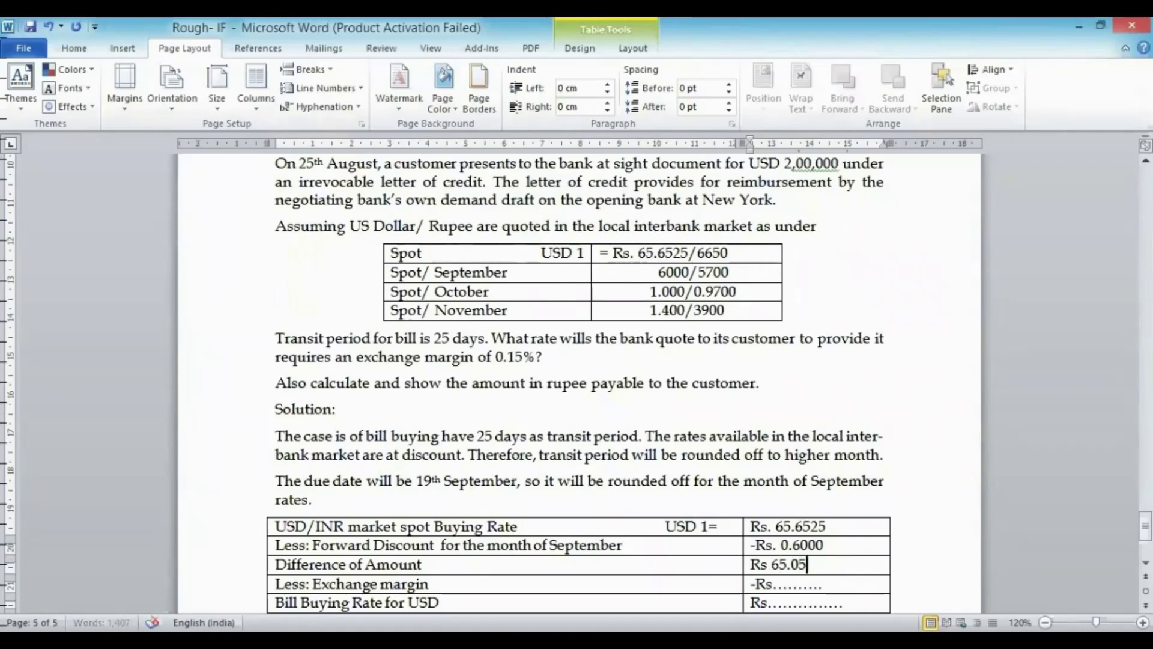
text(25)
Step: Add "@ 0.15%" after the "Less: Exchange margin" label in the solution table
click(490, 583)
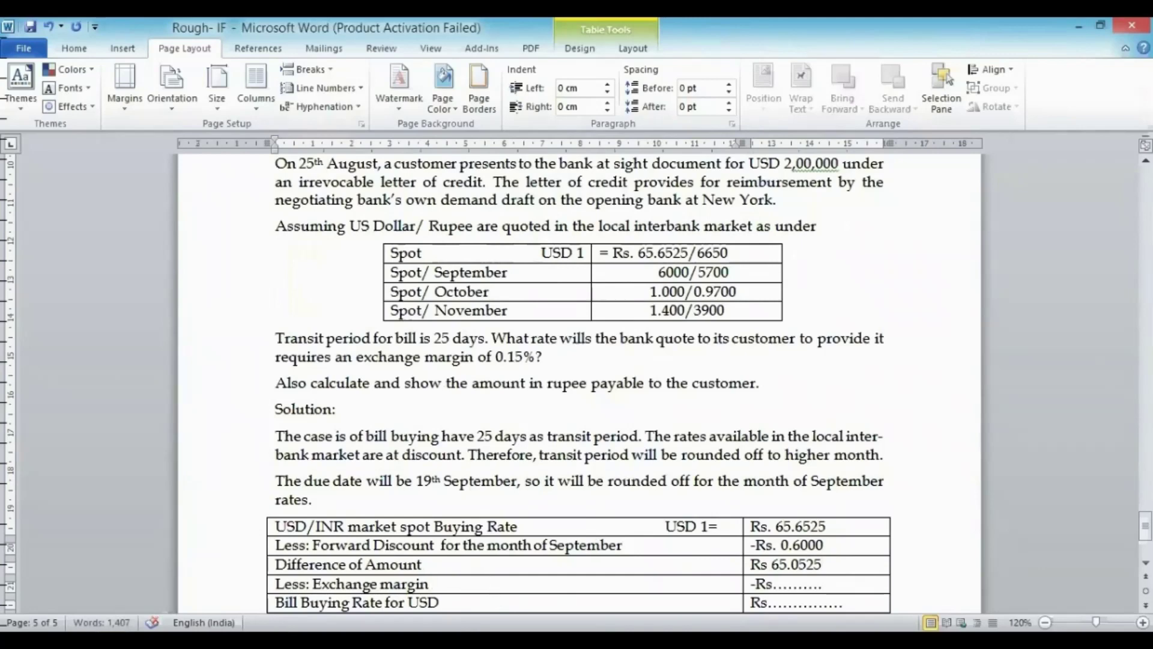
text(@)
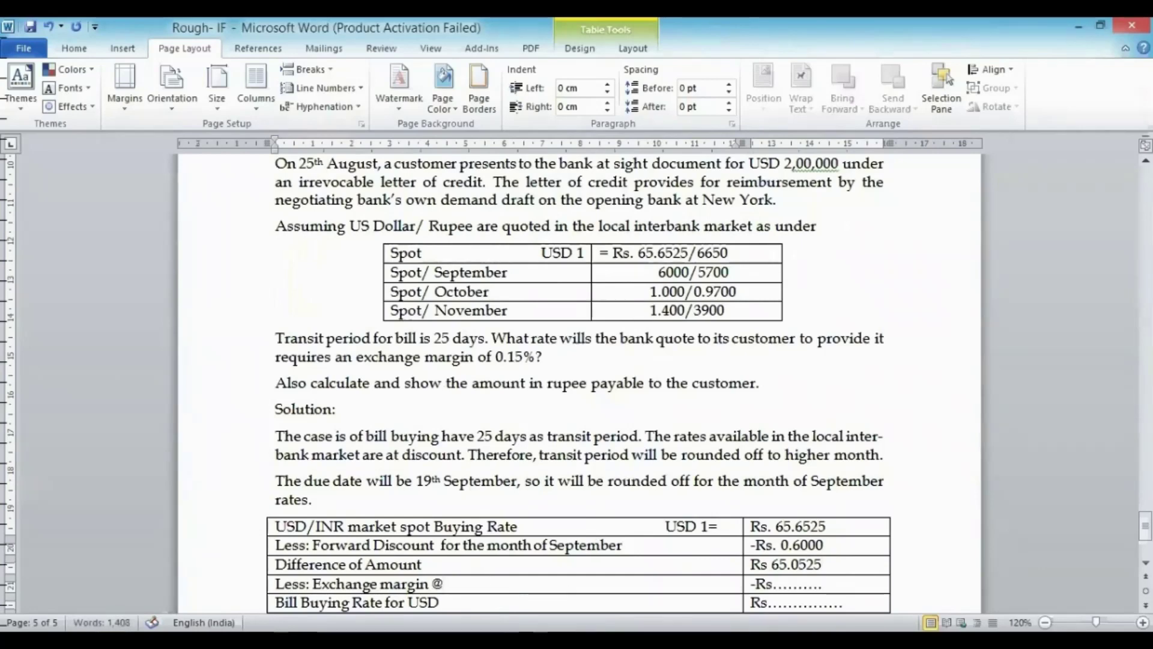
text(0.15)
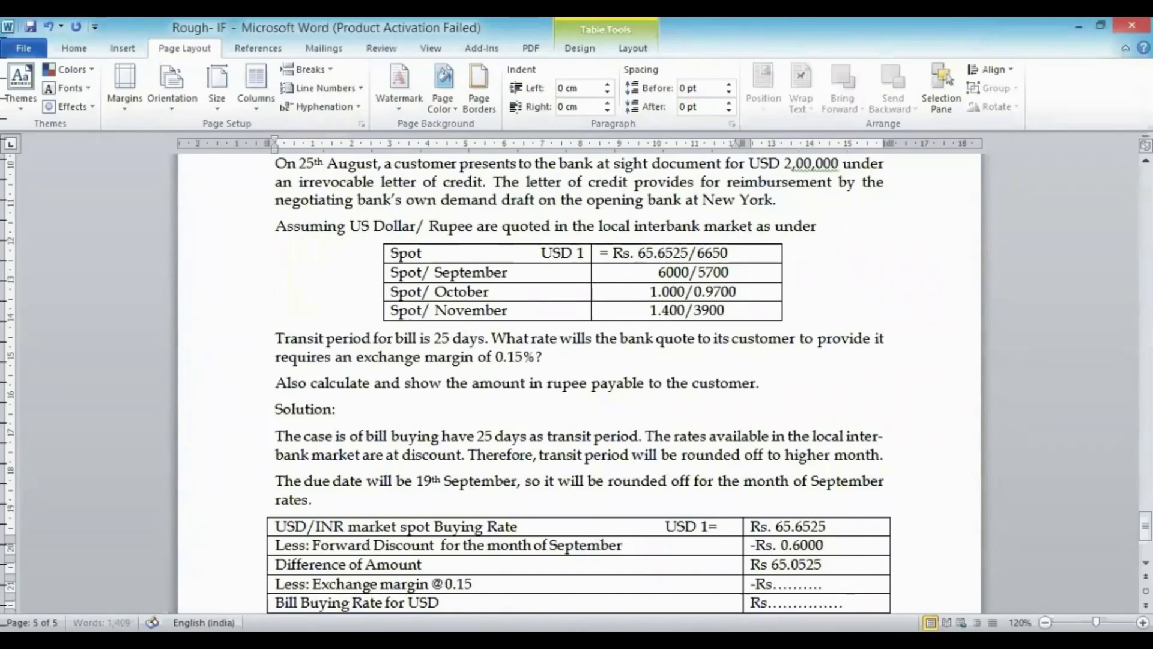
text(%)
Step: Replace the dotted placeholder in the exchange margin row so the amount reads "-Rs 0.0975"
click(774, 582)
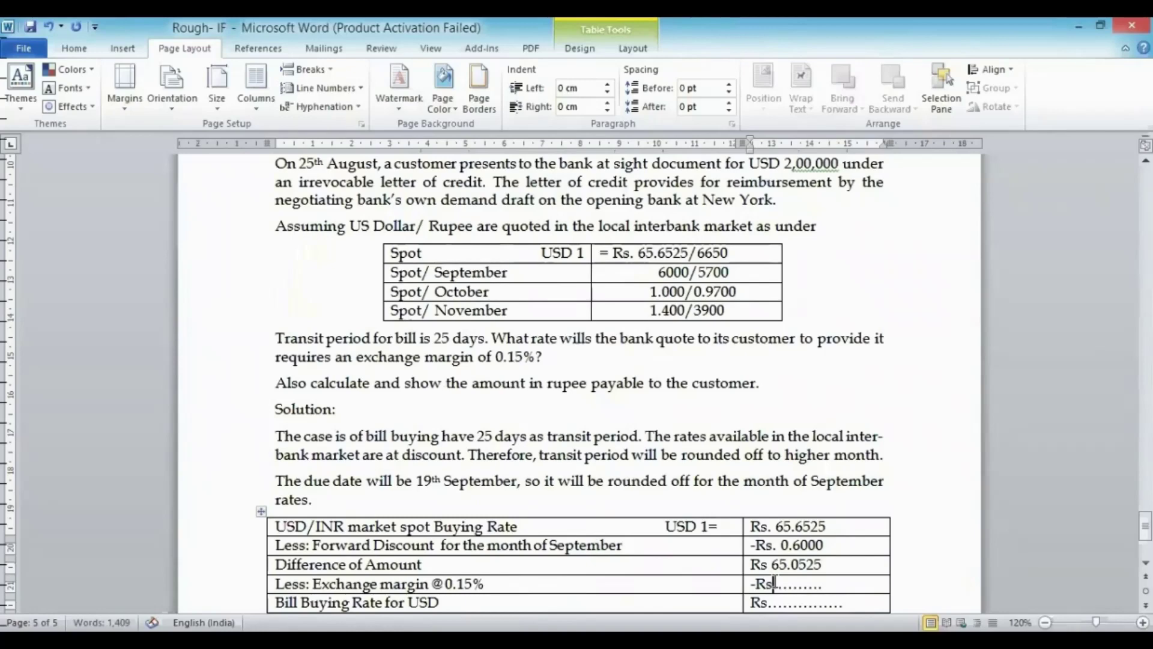
drag(774, 582, 823, 583)
key(Delete)
text(0.0)
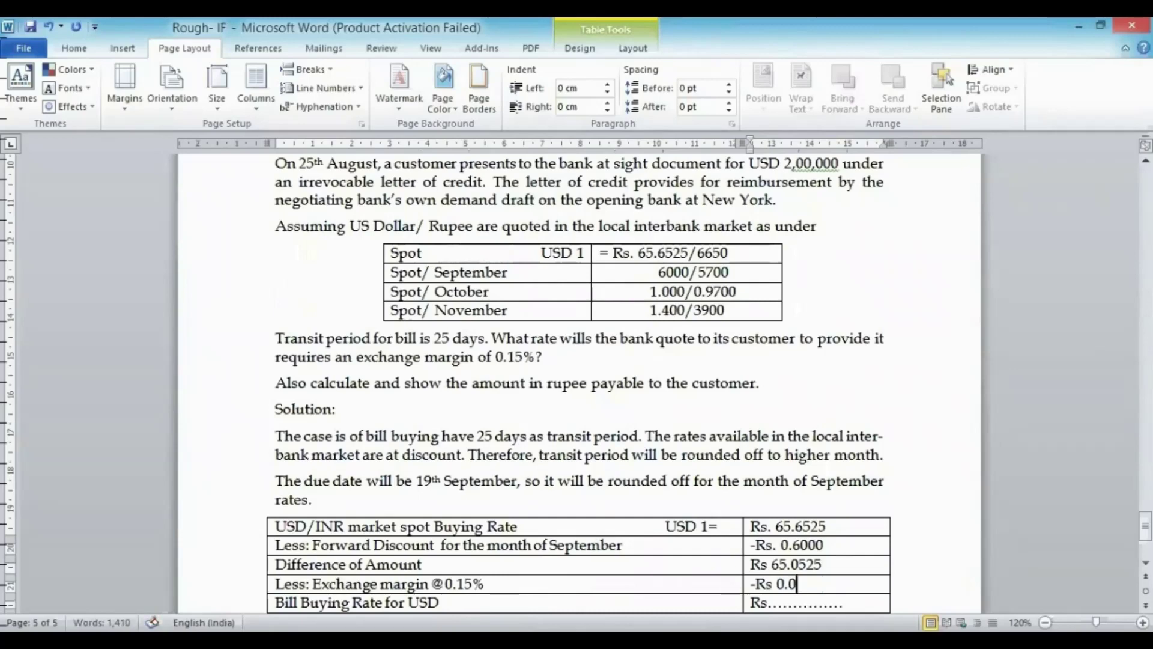
text(97)
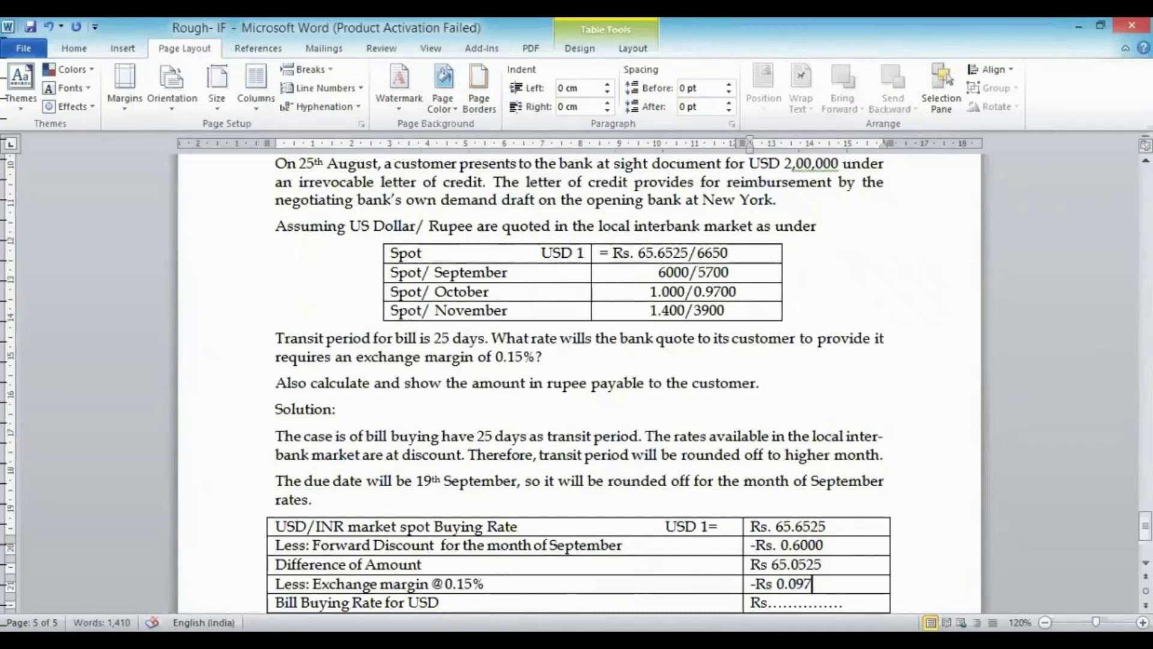
text(5)
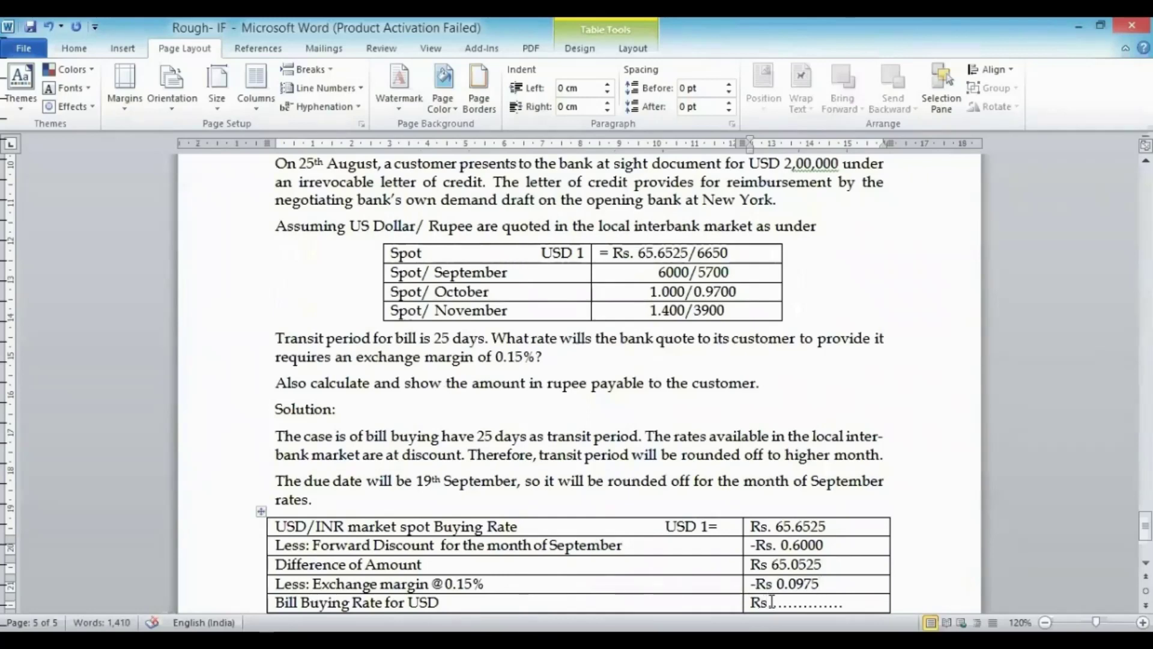
Step: Replace the dotted placeholder in the "Bill Buying Rate for USD" row so the amount reads "Rs. 64.9550"
click(747, 603)
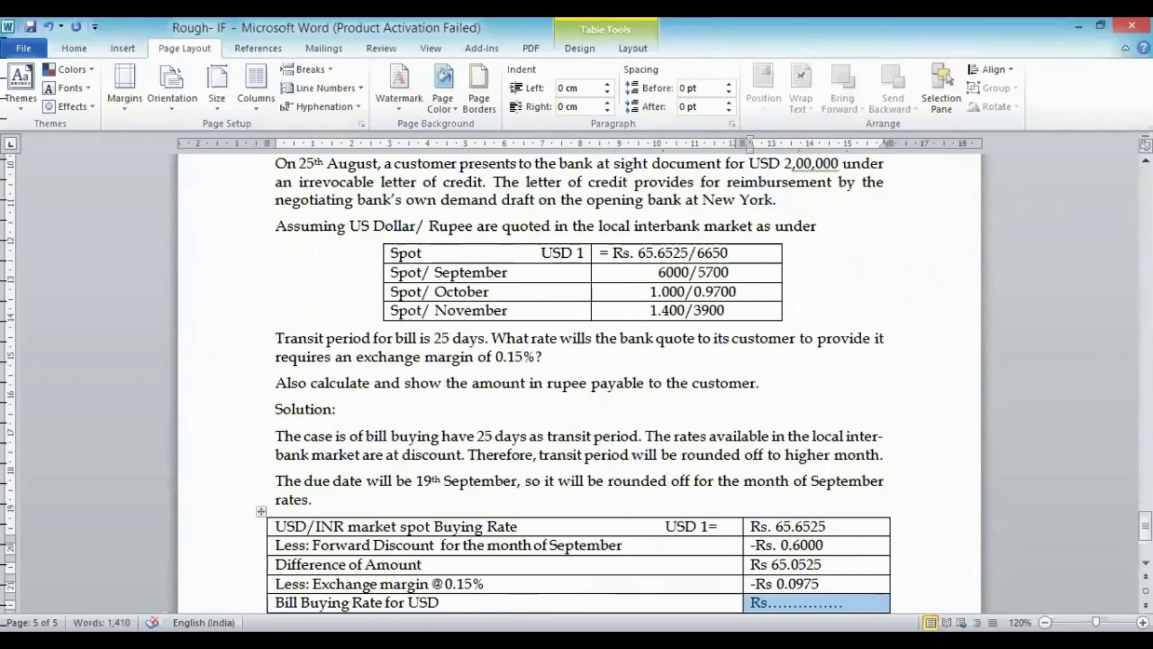
key(shift+Right)
key(Left)
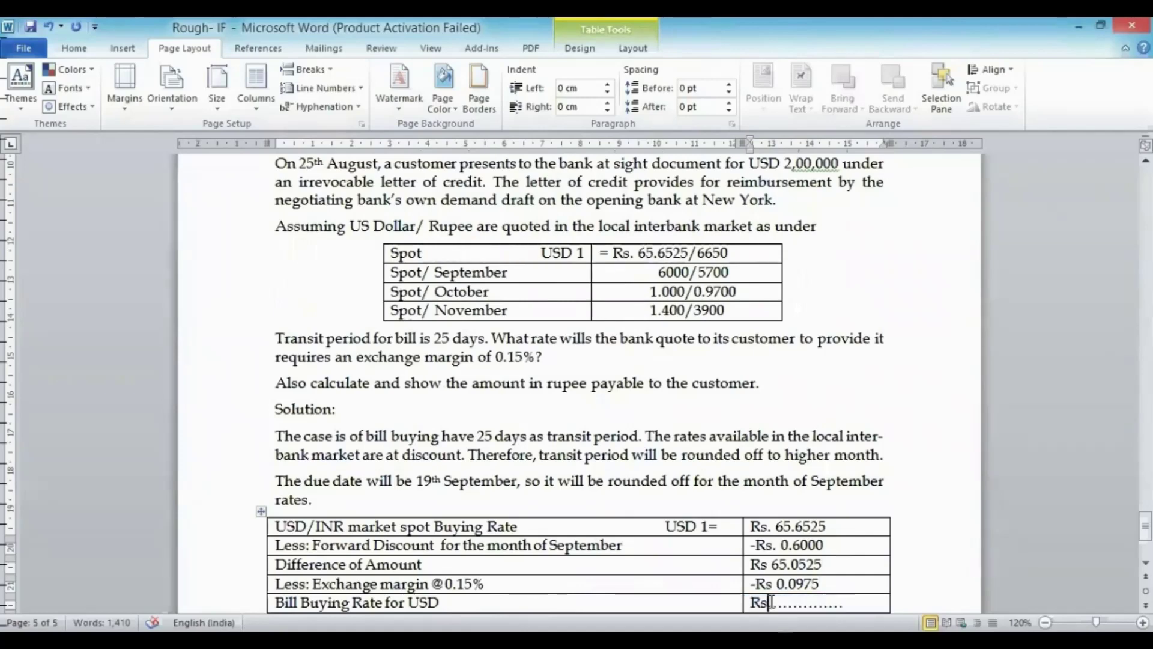
key(Delete)
key(Delete)
key(Delete)
key(Delete)
key(Delete)
key(Delete)
key(Delete)
key(Delete)
key(Delete)
key(Delete)
key(Delete)
key(Delete)
key(Delete)
key(Delete)
key(Delete)
text(.)
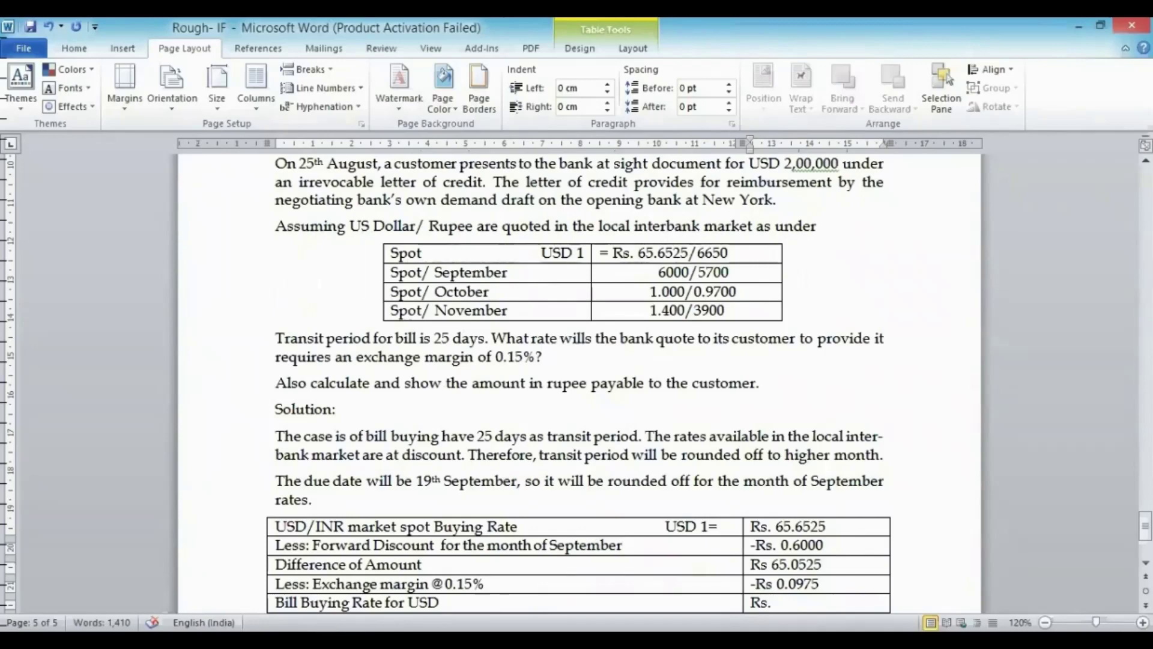
text(64.9550)
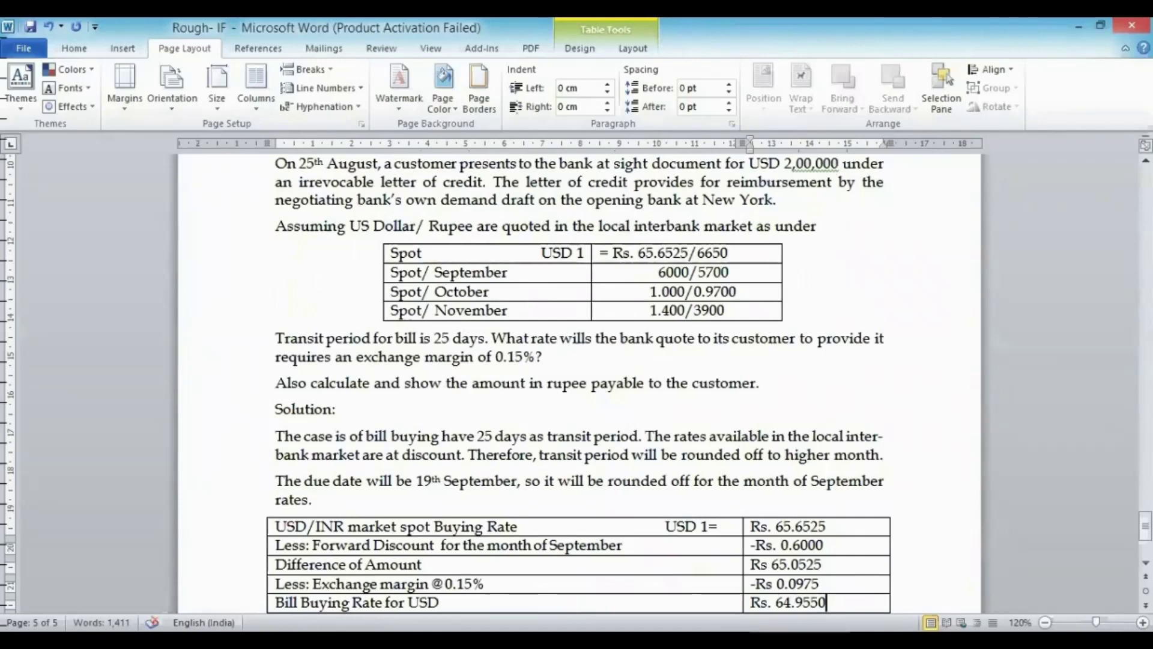
Step: Write the line "The bank will quote USD 1= Rs. 64.9550" directly below the solution table
scroll(772, 598, down, 1)
click(772, 598)
scroll(772, 601, down, 1)
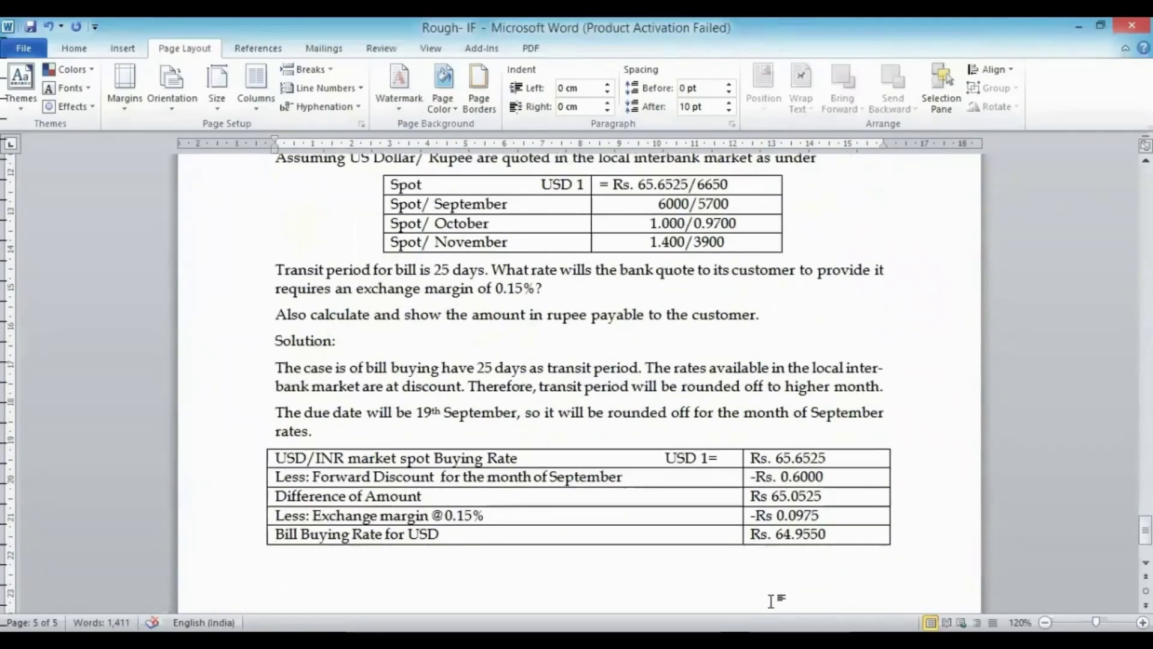
click(812, 531)
key(shift+End)
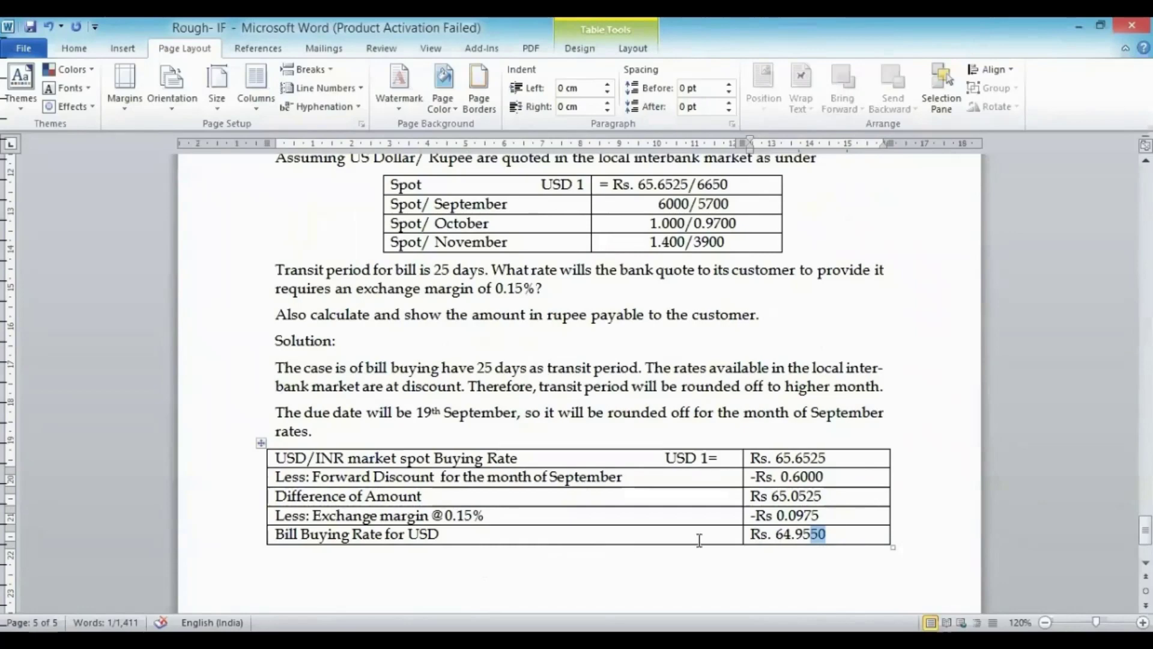
click(517, 560)
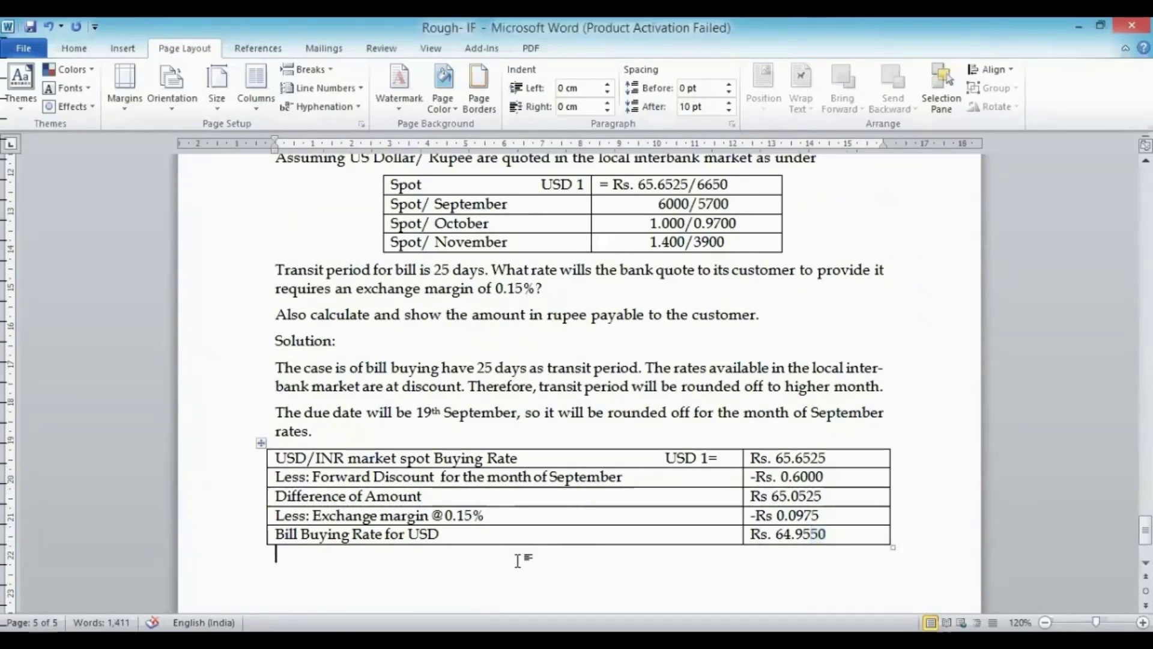
text(The n)
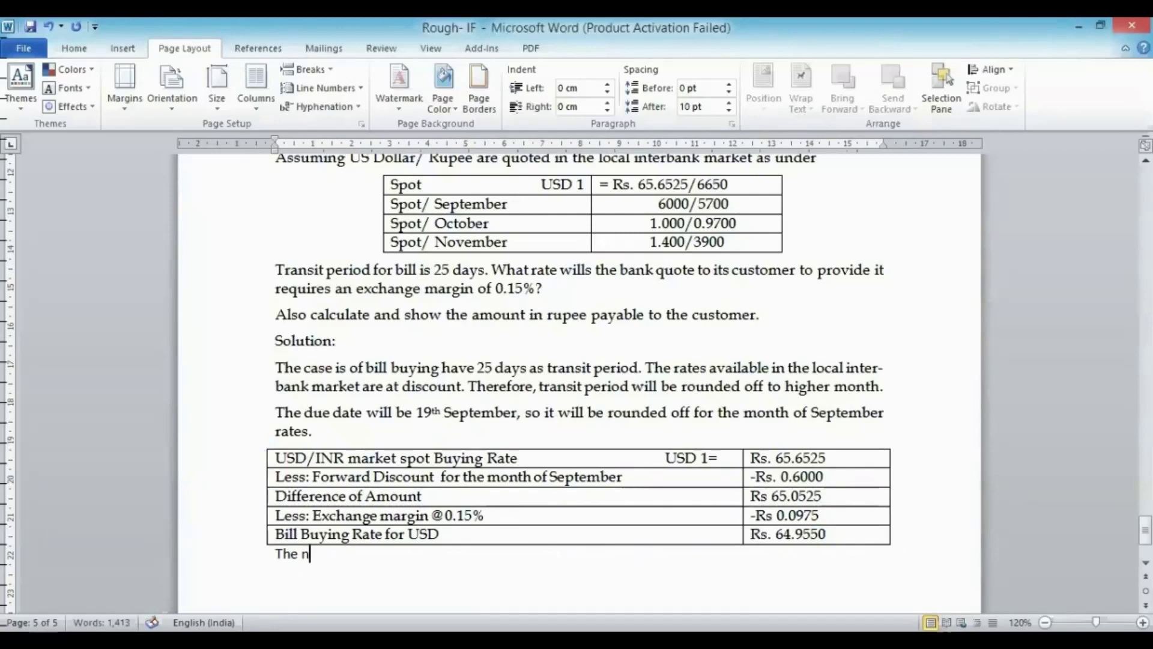
key(BackSpace)
text(bank w)
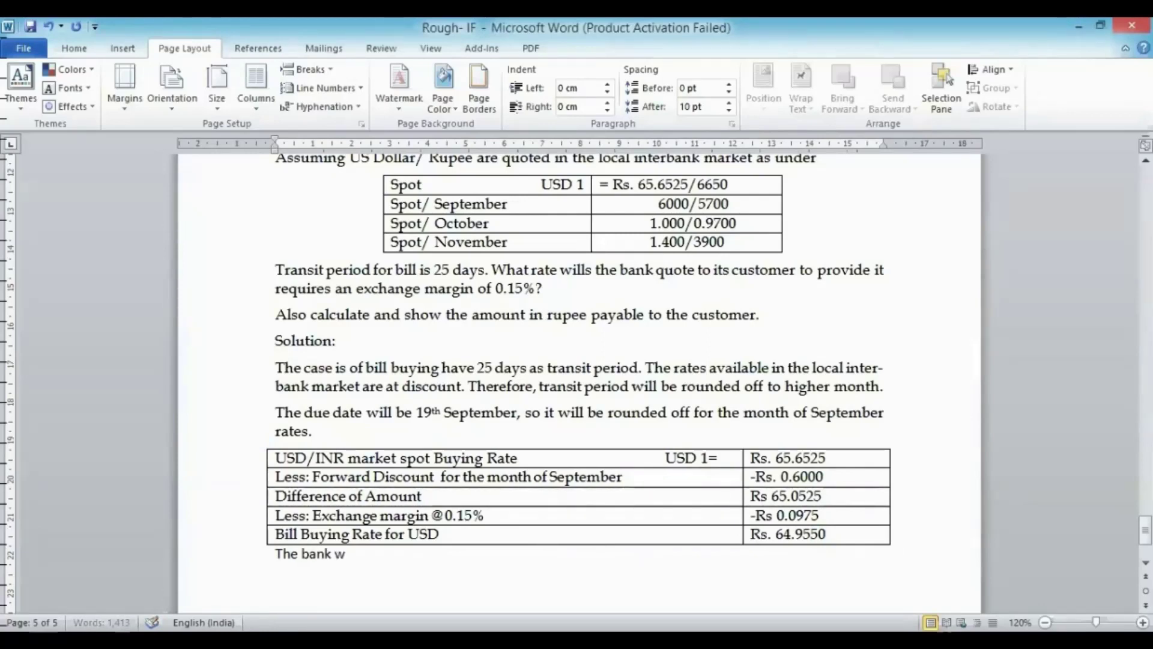
text(ill quote )
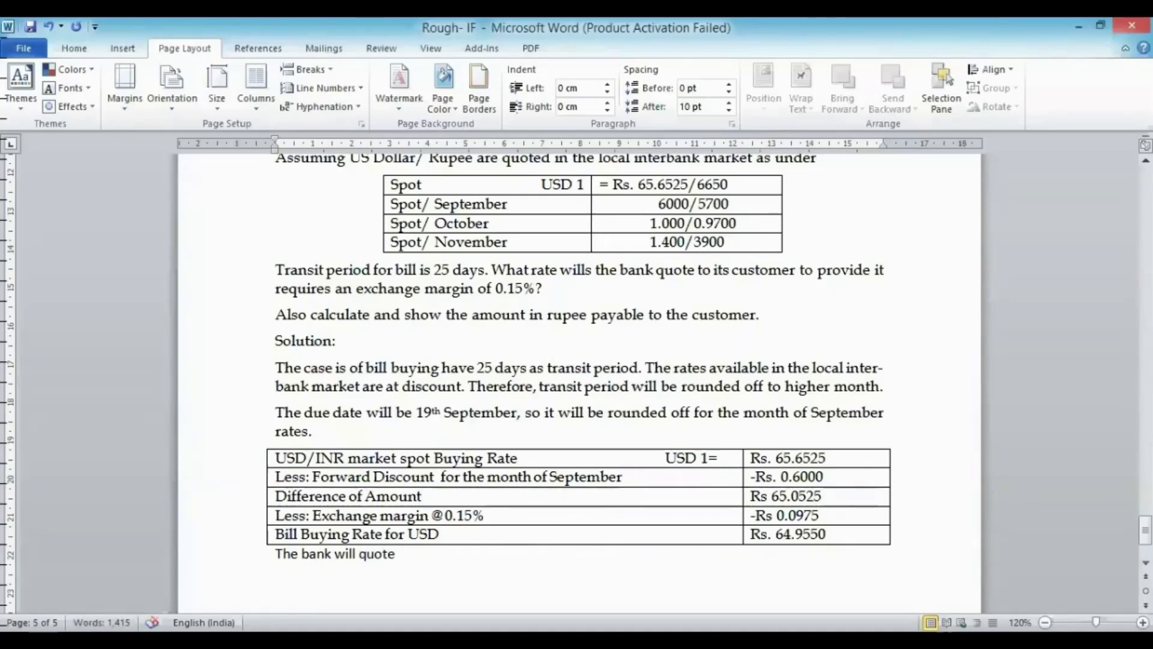
text(USD 1)
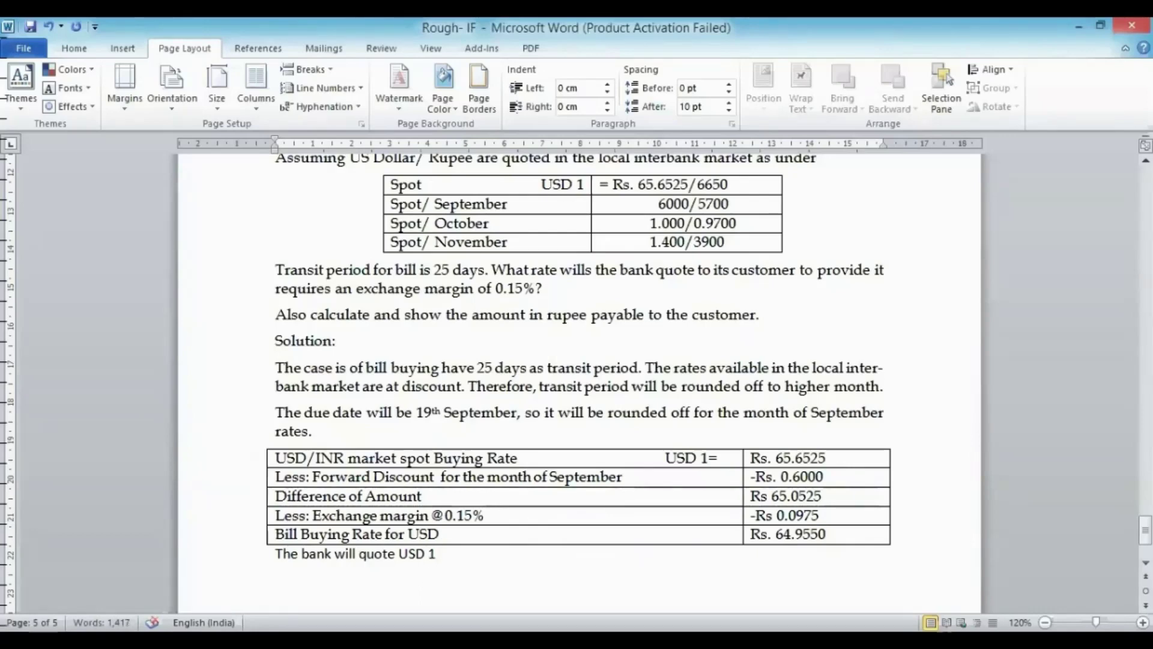
text(= Rs. 64.)
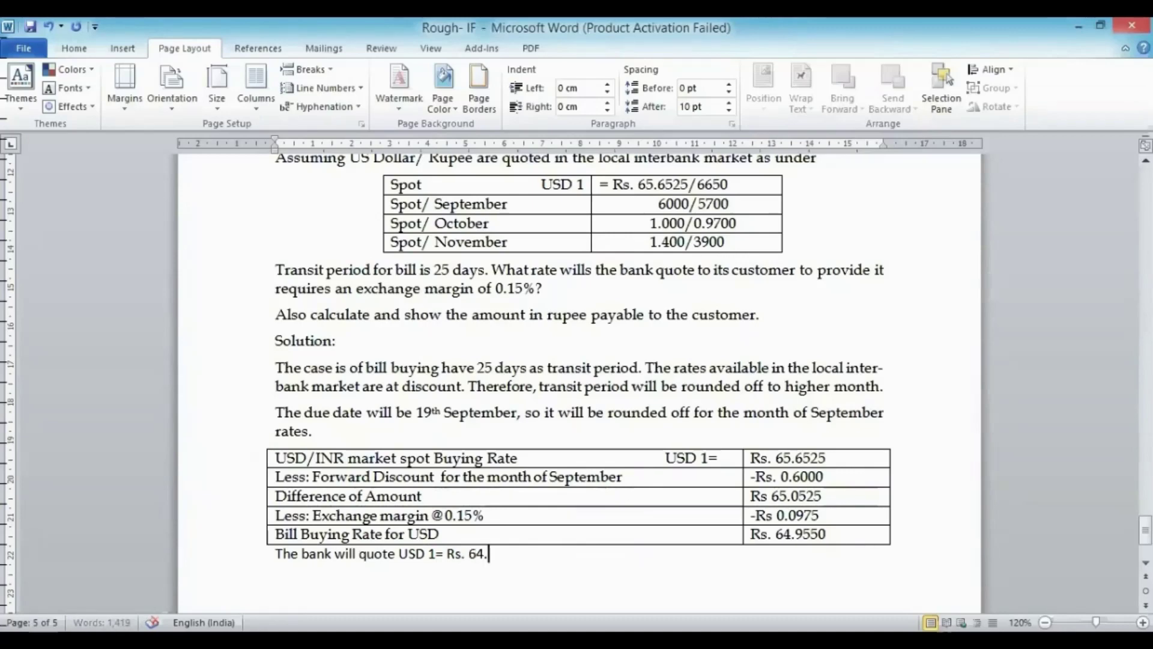
text(9550)
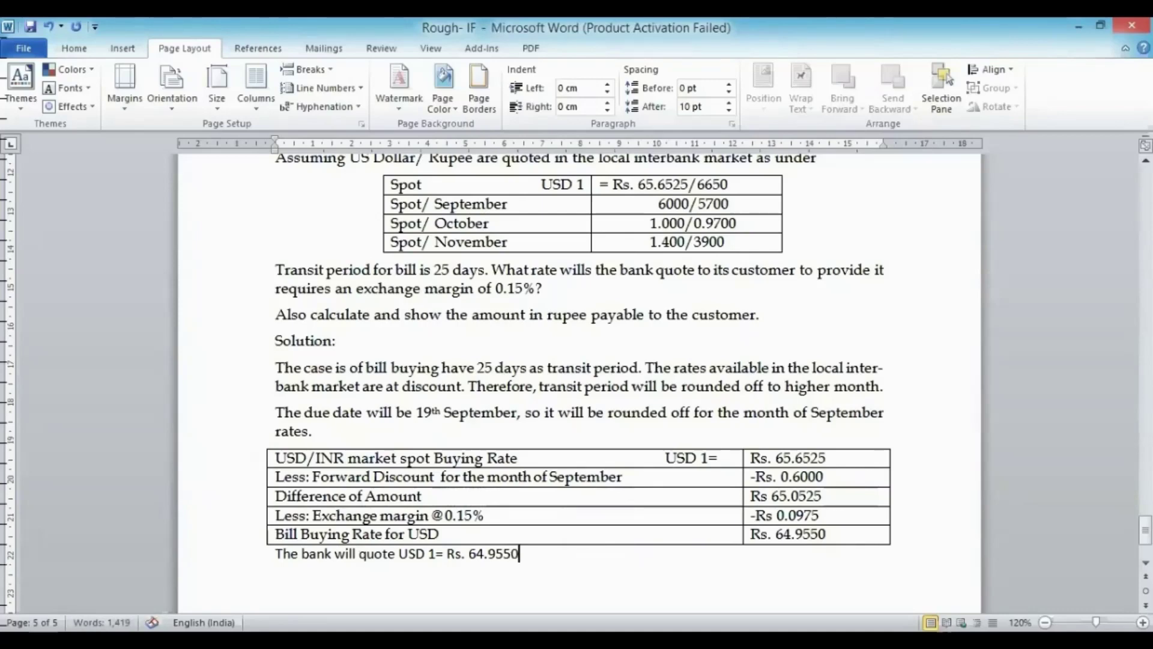
Step: Add a new paragraph reading "The Rupee amount payable by the bank against USD 2,00,000 will be = Rs. 1,29,91,000"
key(Return)
text(The Rupe)
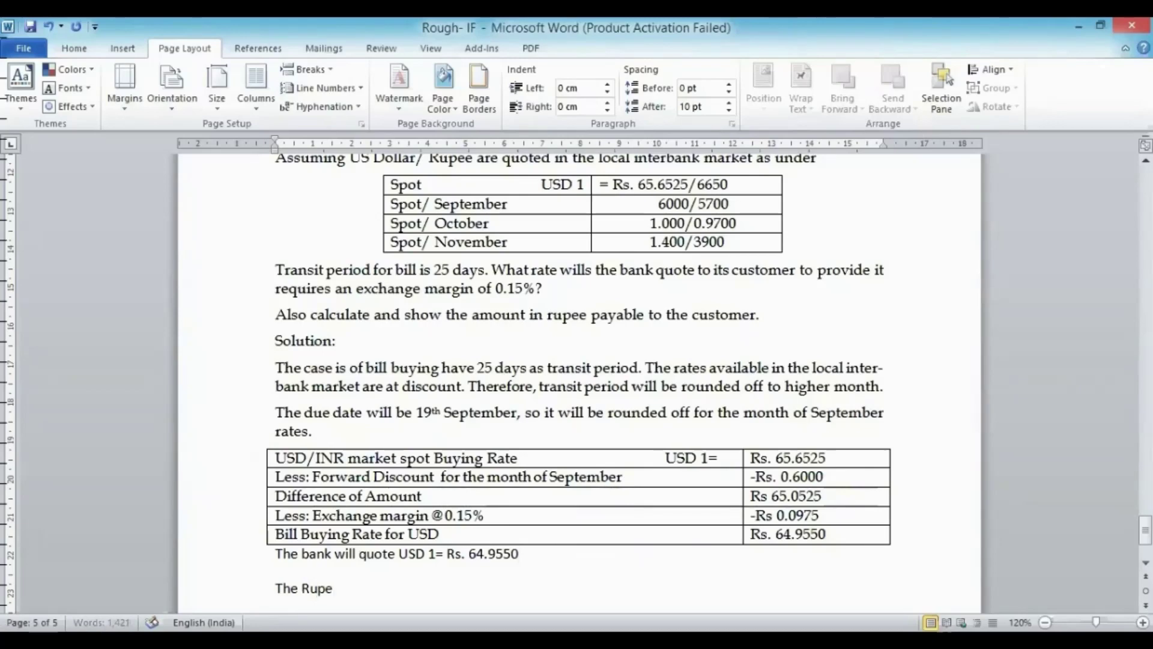
text(e amo)
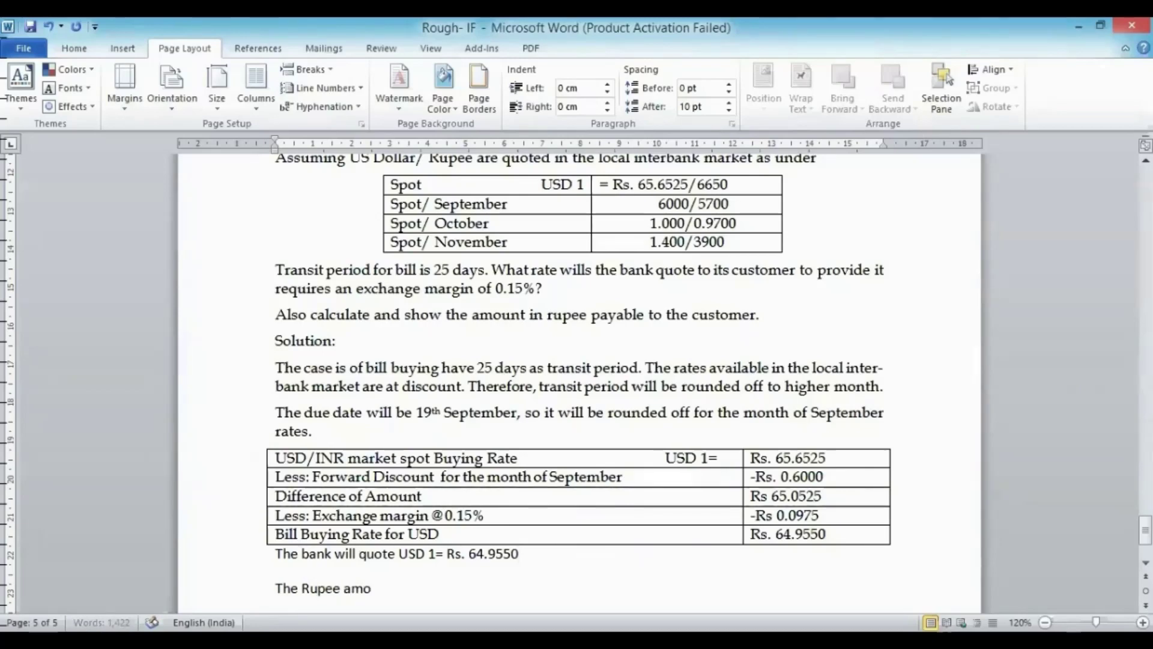
text(unt payable by)
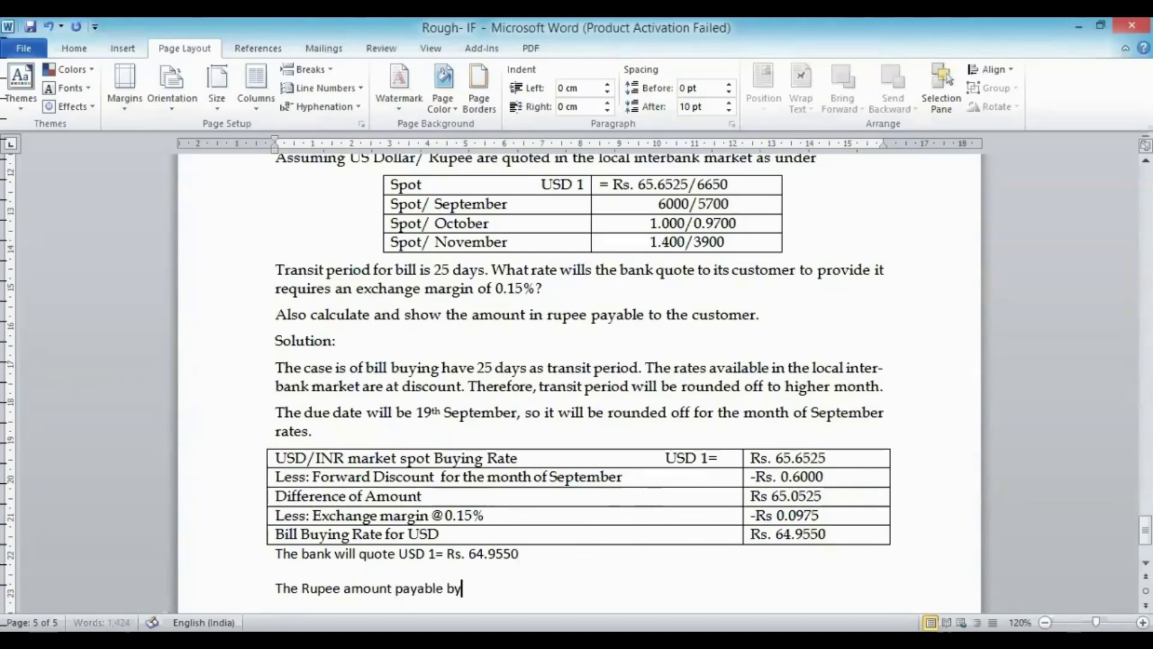
text( the ban)
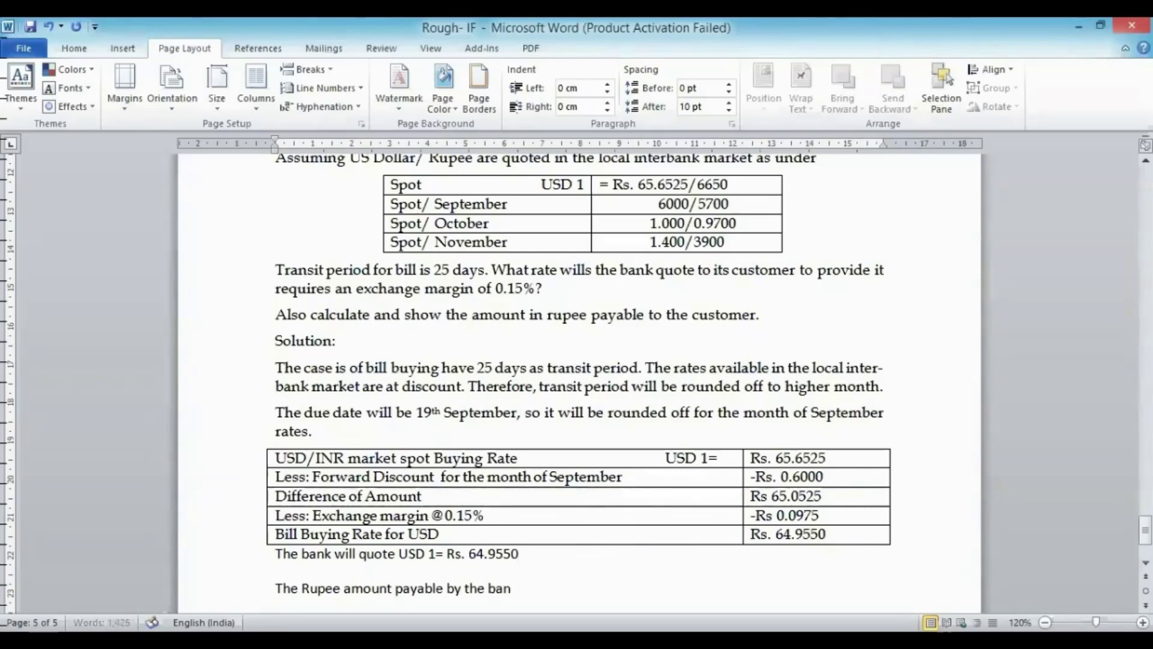
text(k aga)
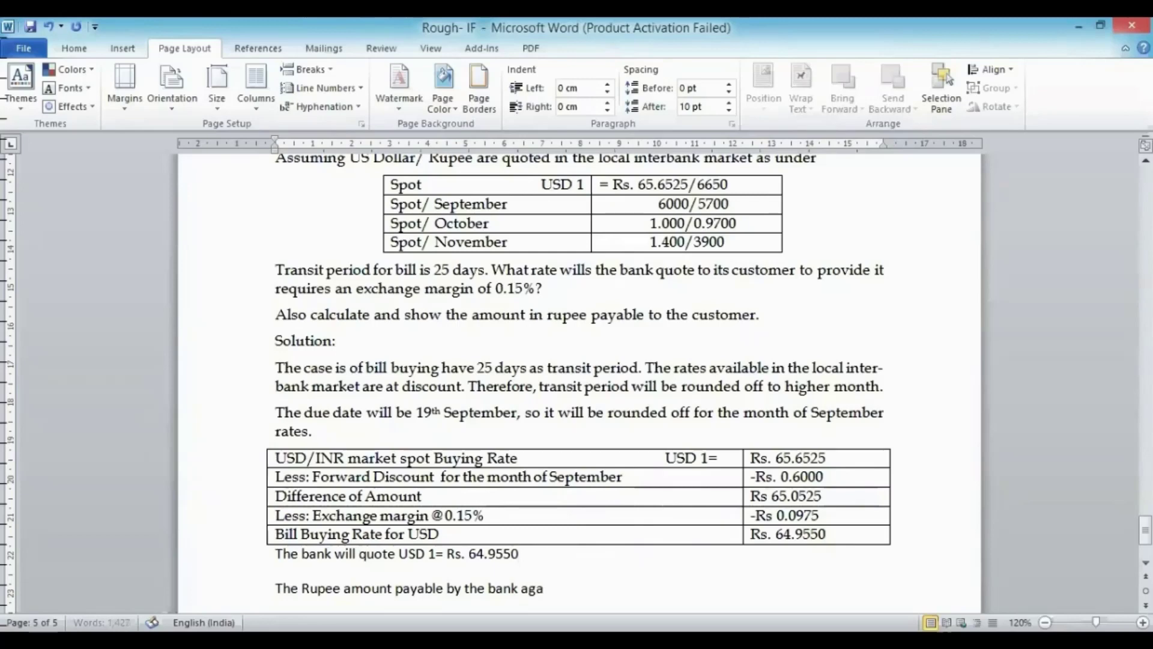
text(inst )
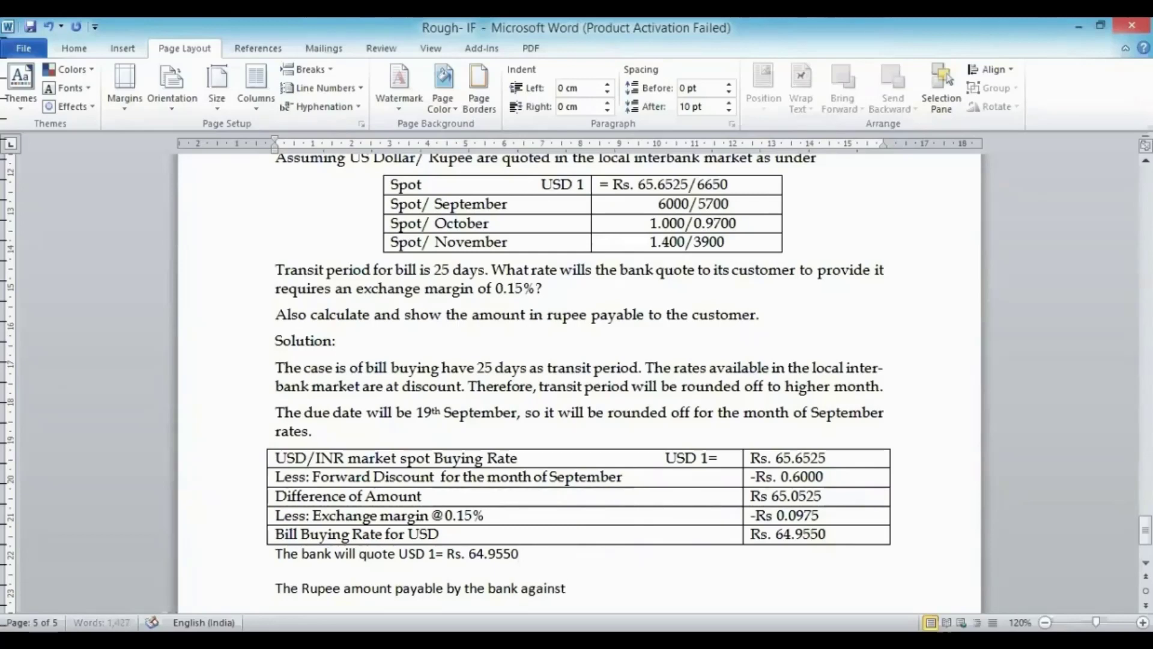
text(USD 2,)
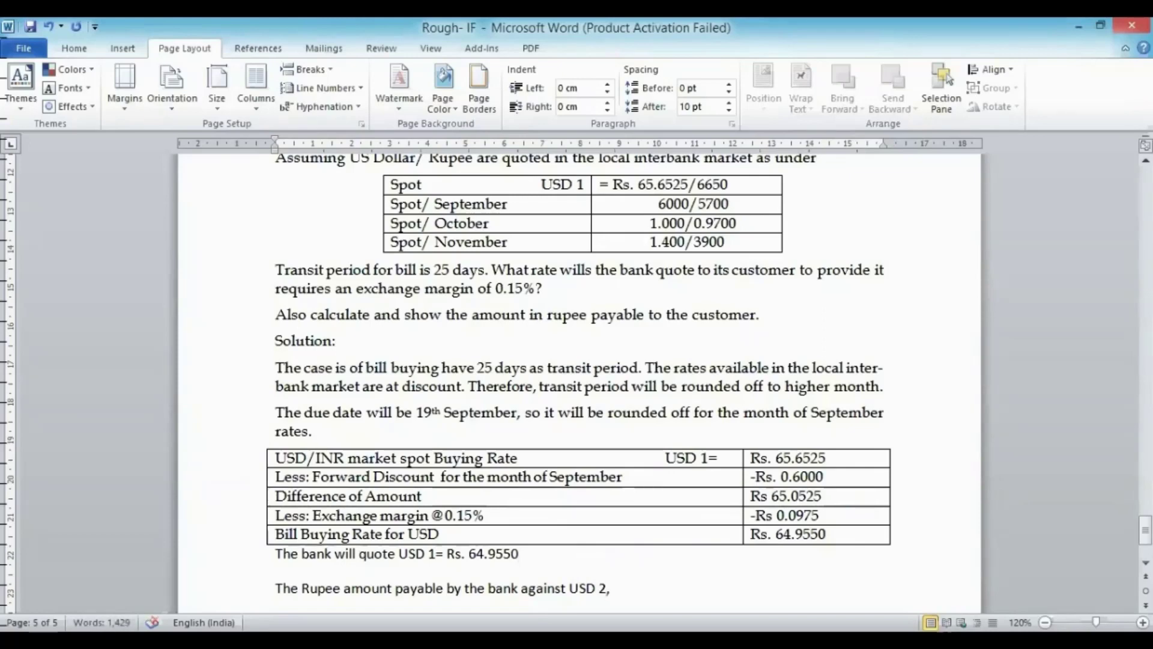
text(00,00)
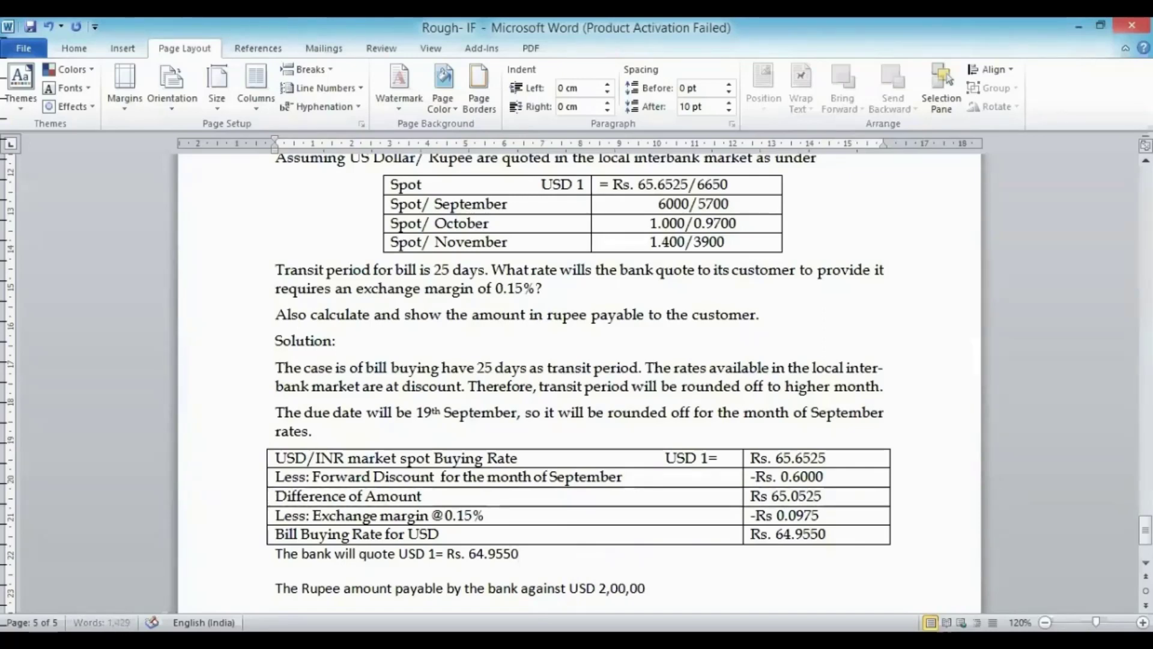
text(0 will be )
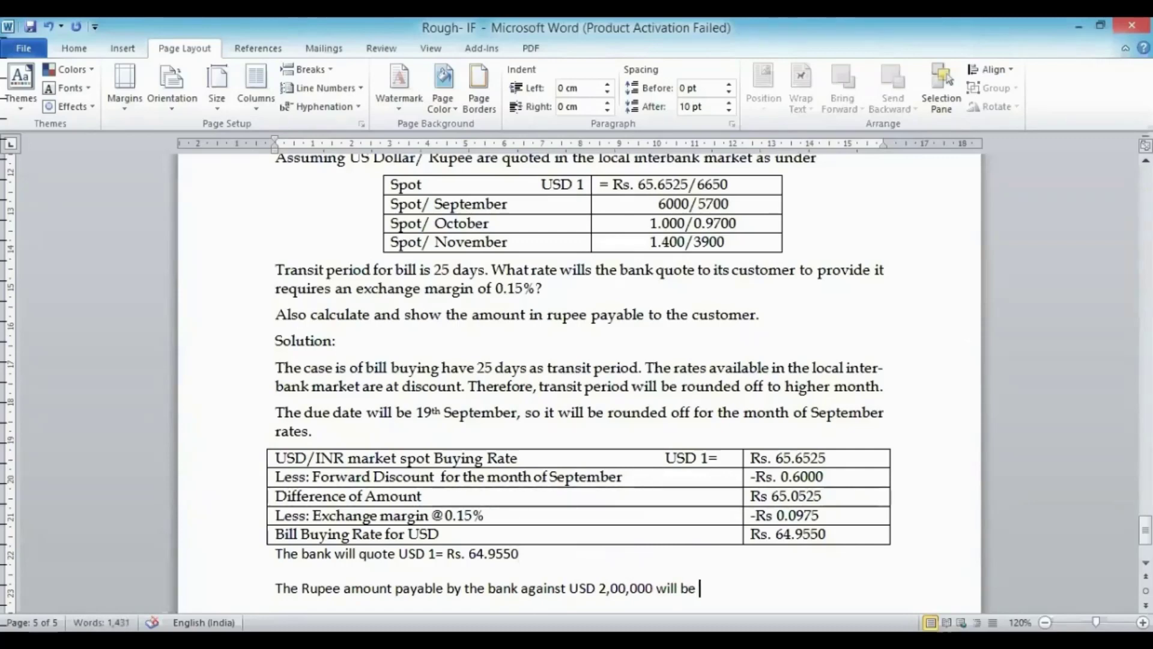
text(= Rs.)
text(1)
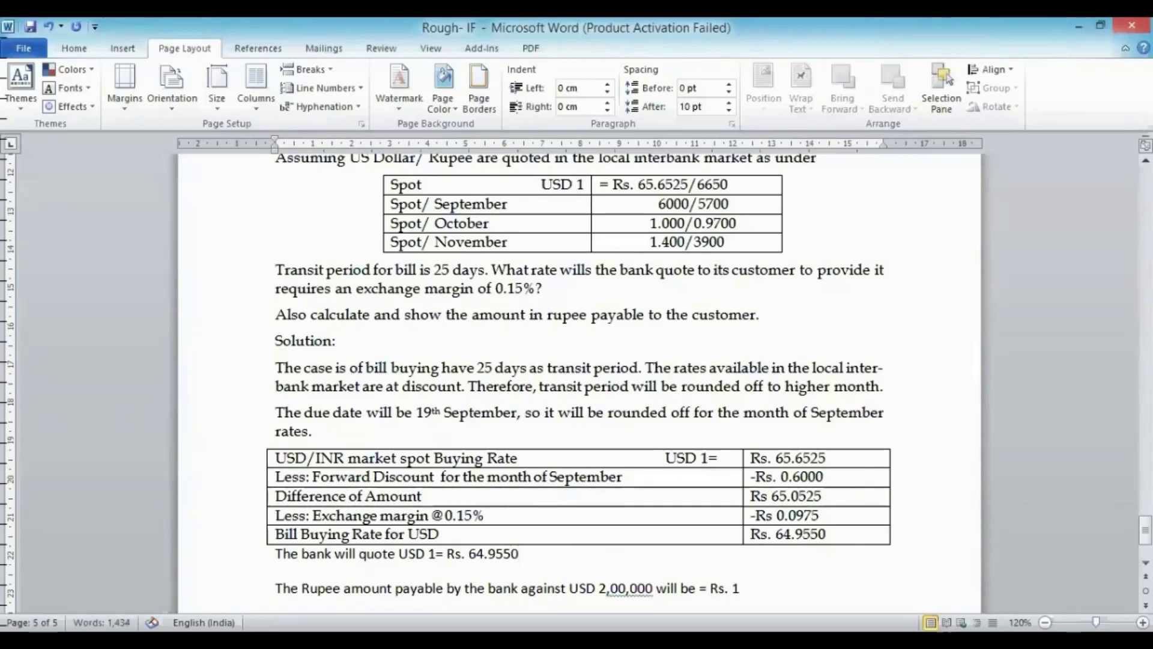
text(,29,91,000)
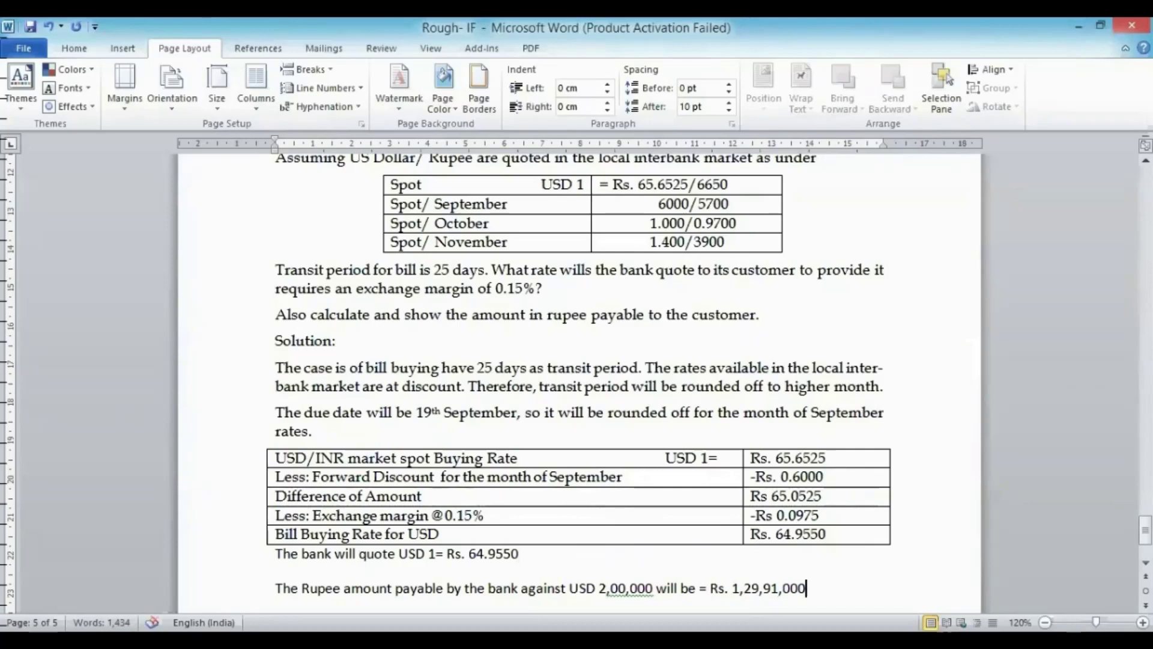